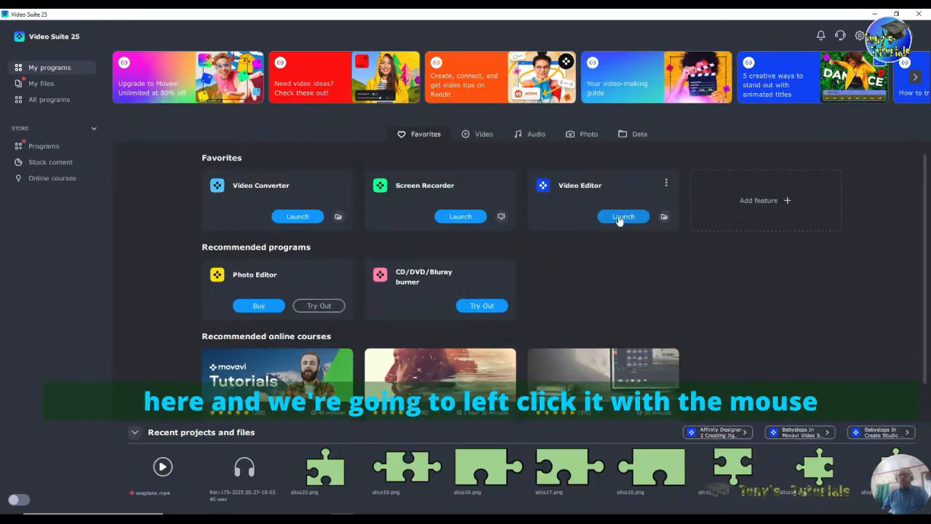
# Launch Video Editor from Video Suite and import seaplane.mp4 from the Desktop into the new project
pyautogui.click(621, 217)
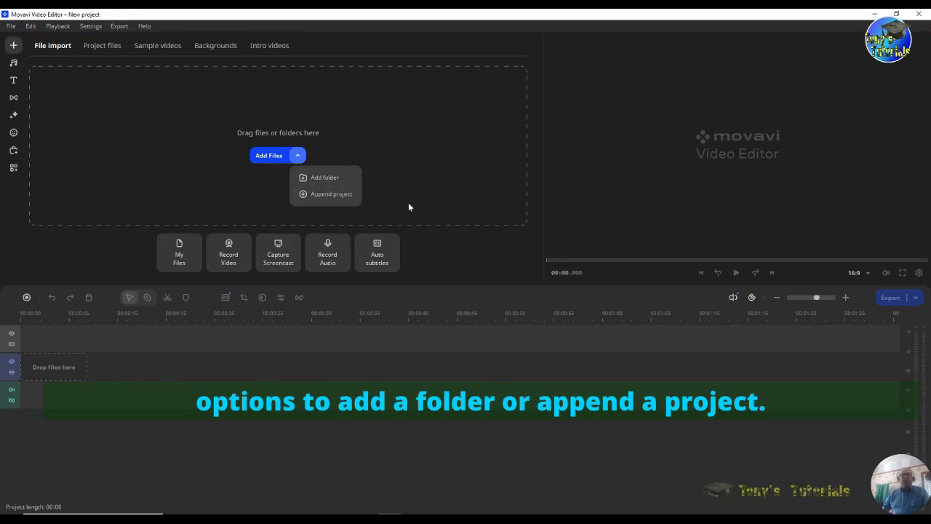
pyautogui.click(461, 197)
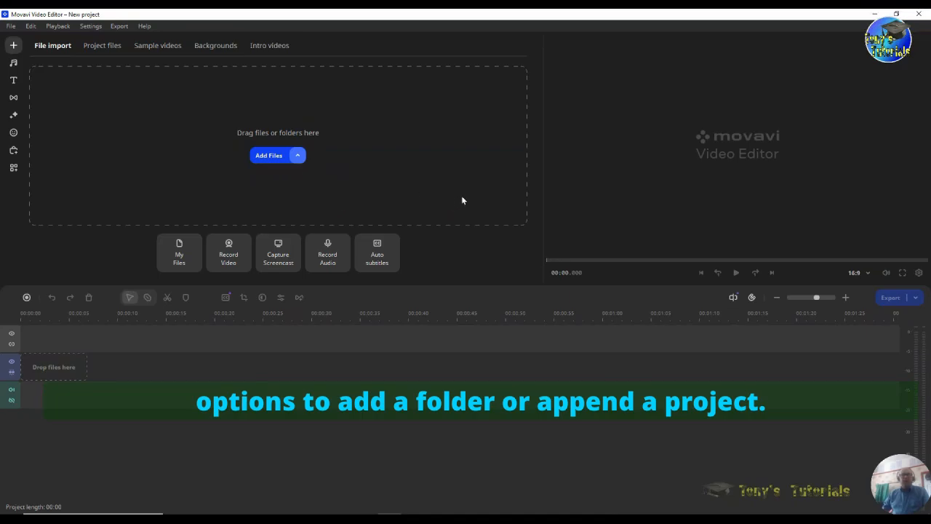
pyautogui.click(269, 155)
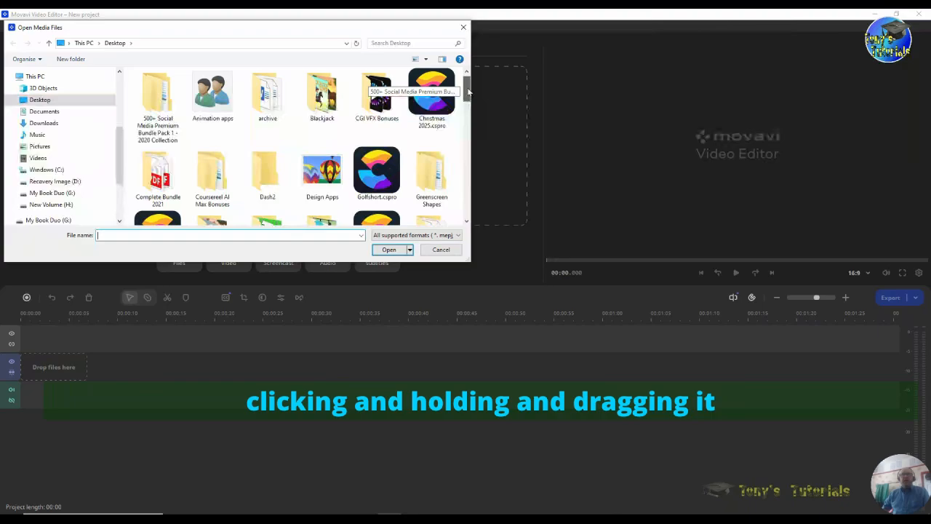
pyautogui.moveTo(466, 89); pyautogui.dragTo(466, 215)
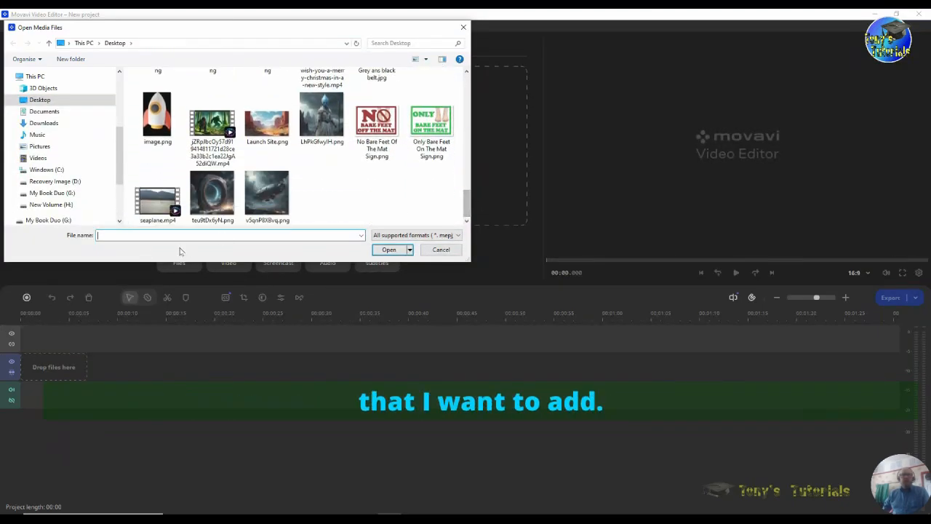
pyautogui.click(158, 208)
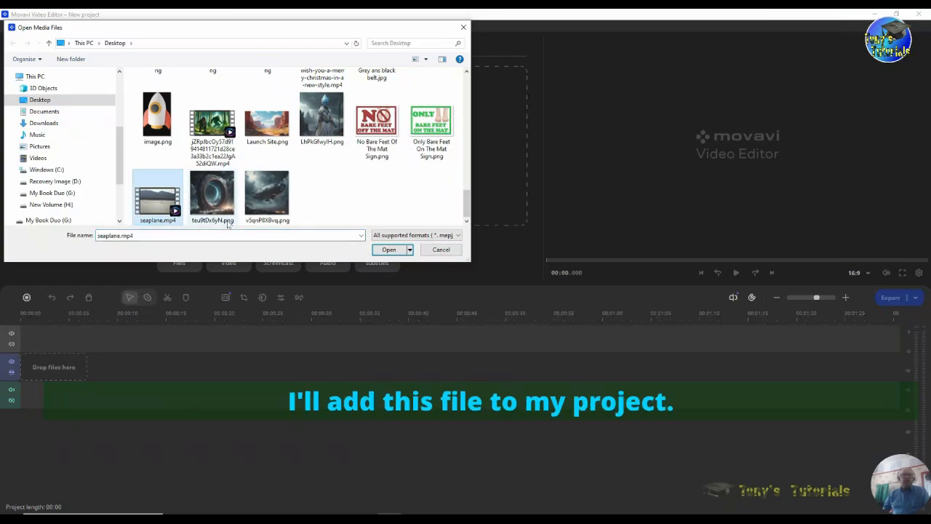
pyautogui.click(389, 249)
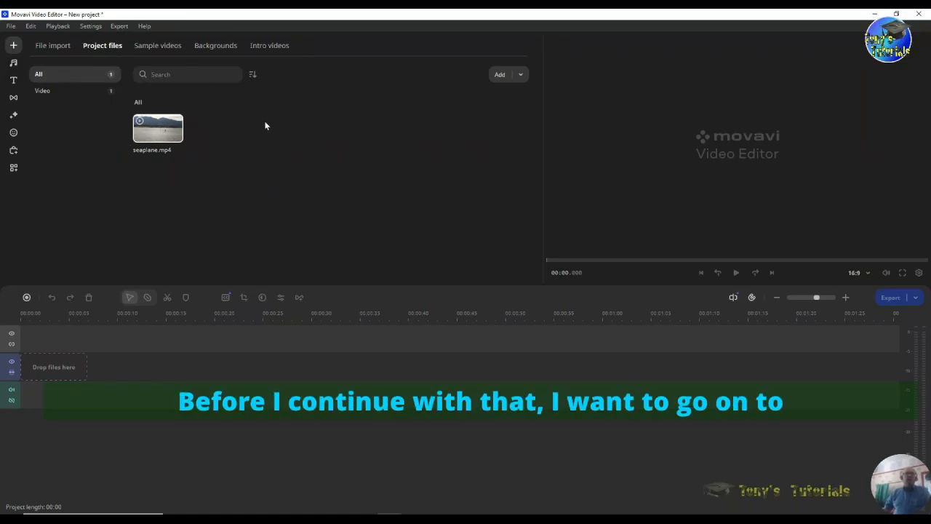
# Place three copies of the featured Clouds sample video one after another on the main video track
pyautogui.click(161, 46)
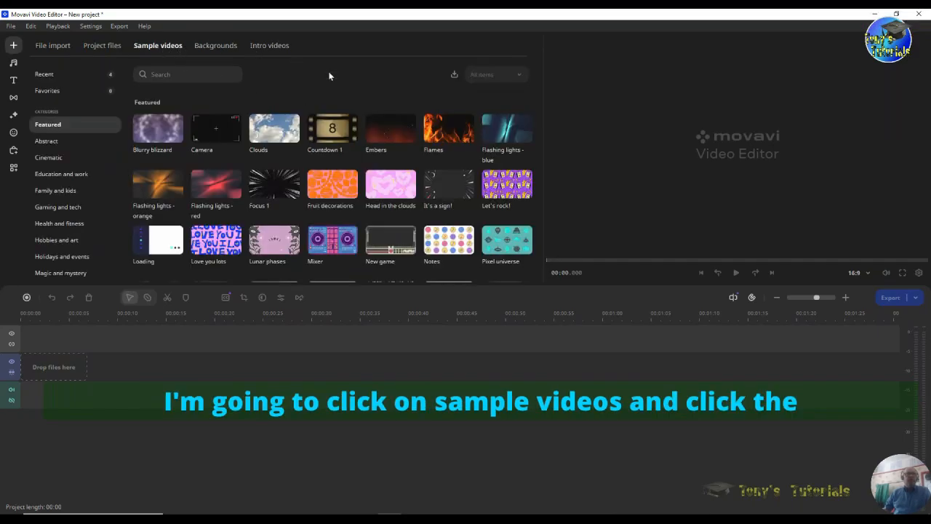
pyautogui.click(266, 153)
pyautogui.moveTo(265, 153); pyautogui.dragTo(38, 359)
pyautogui.moveTo(274, 128); pyautogui.dragTo(147, 377)
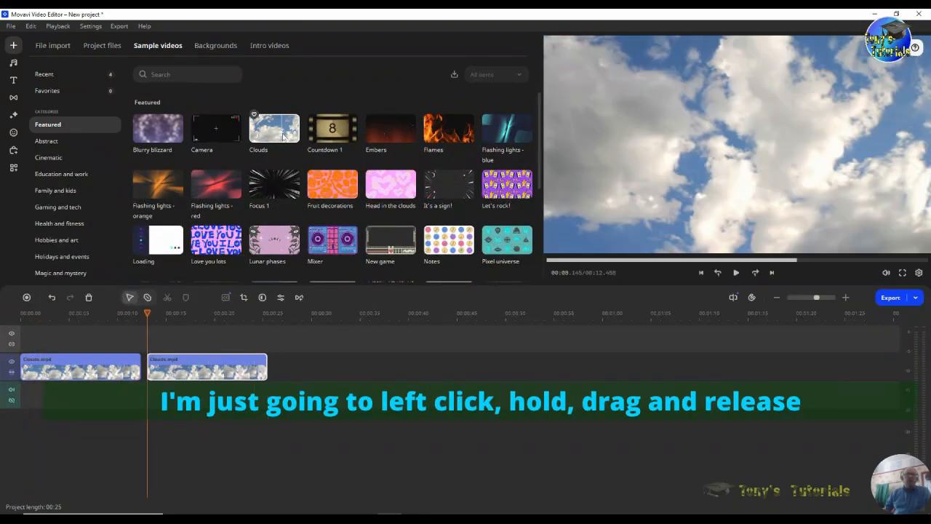
pyautogui.moveTo(282, 134); pyautogui.dragTo(278, 364)
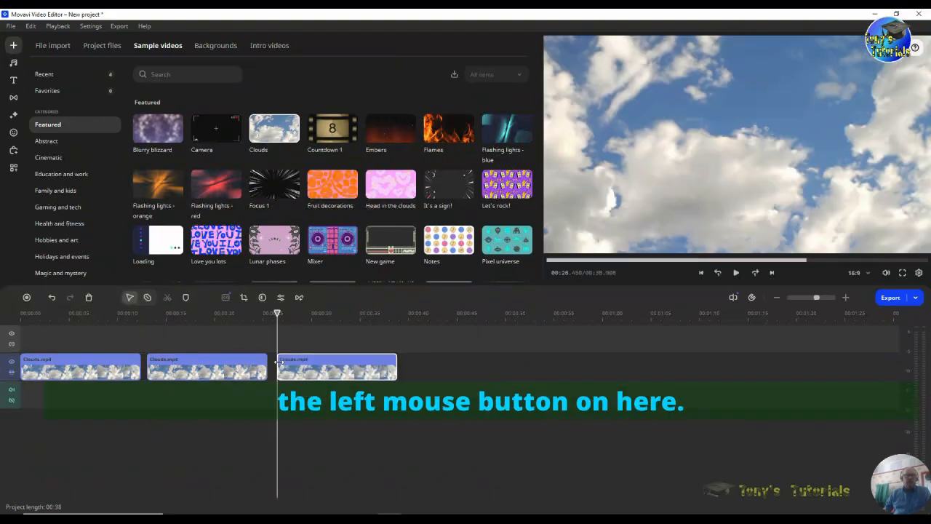
# Close the gaps between the three Clouds clips and return the playhead to the beginning of the timeline
pyautogui.moveTo(214, 369); pyautogui.dragTo(209, 369)
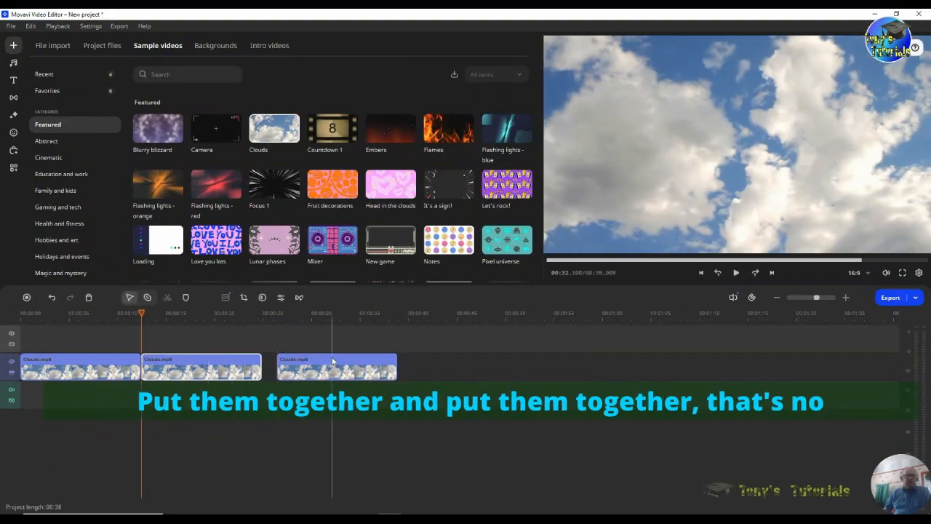
pyautogui.moveTo(333, 365); pyautogui.dragTo(318, 365)
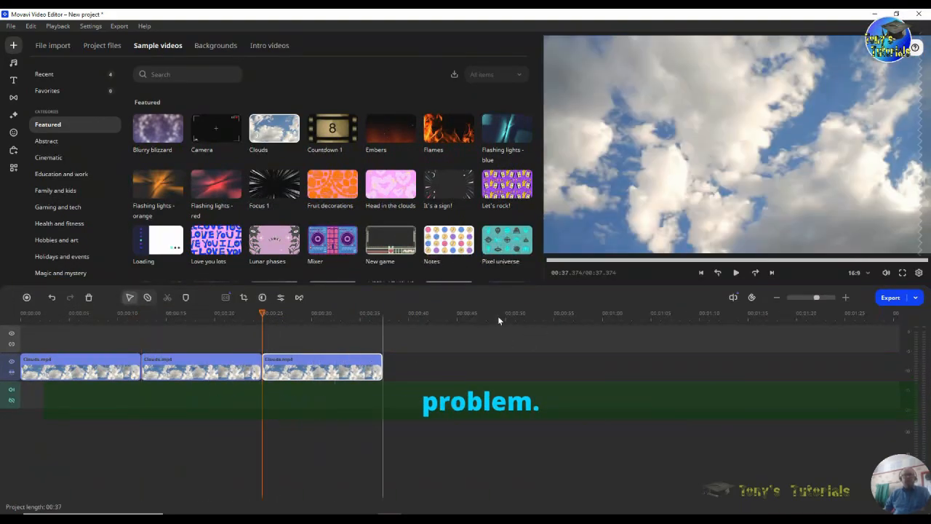
pyautogui.press('space')
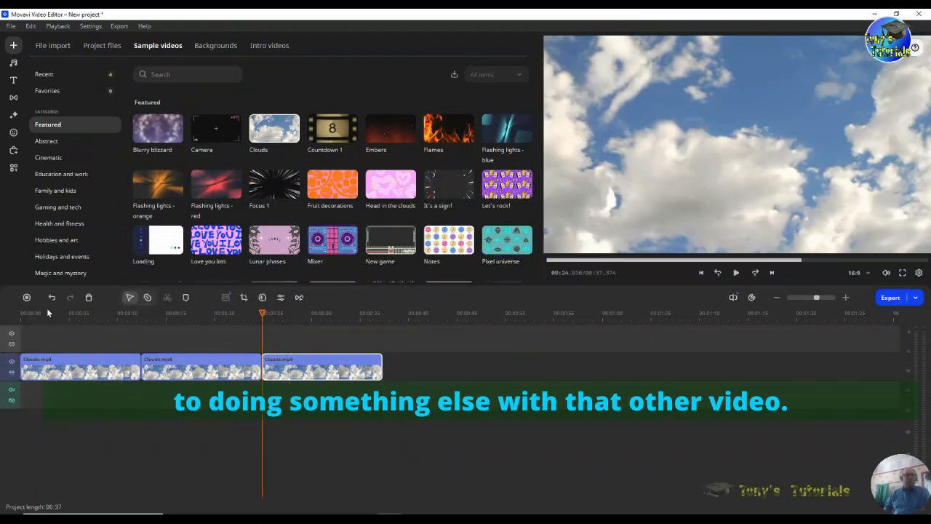
pyautogui.click(22, 312)
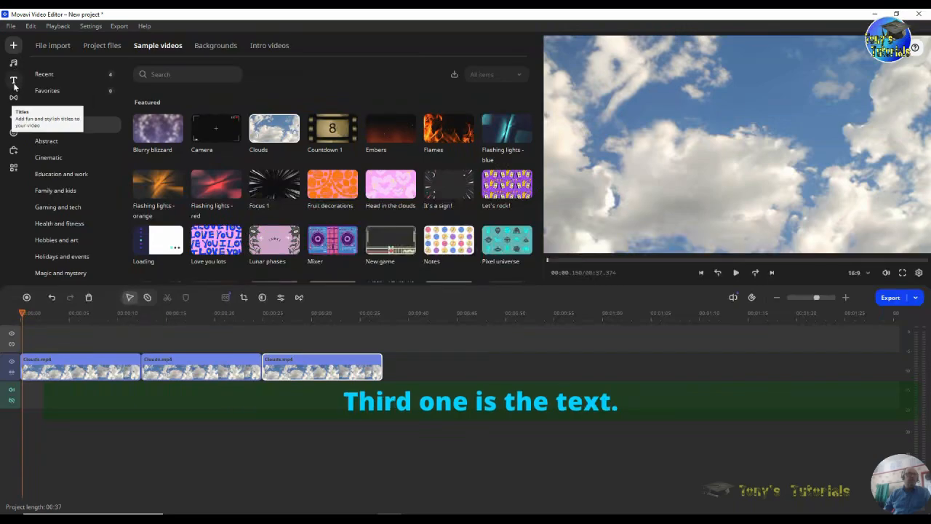
# Add the featured "< - silver" sticker to the overlay track at about 7 seconds
pyautogui.click(14, 133)
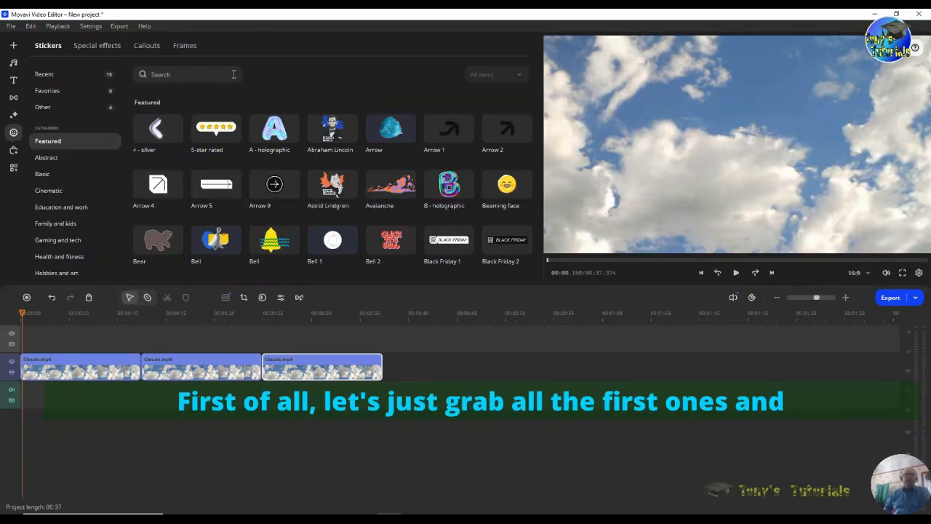
pyautogui.moveTo(215, 130); pyautogui.dragTo(144, 183)
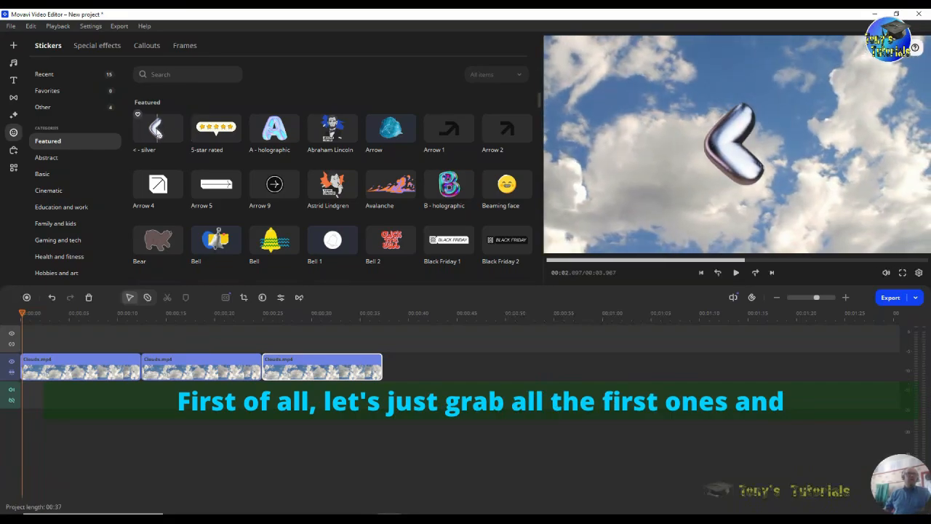
pyautogui.moveTo(157, 129); pyautogui.dragTo(88, 336)
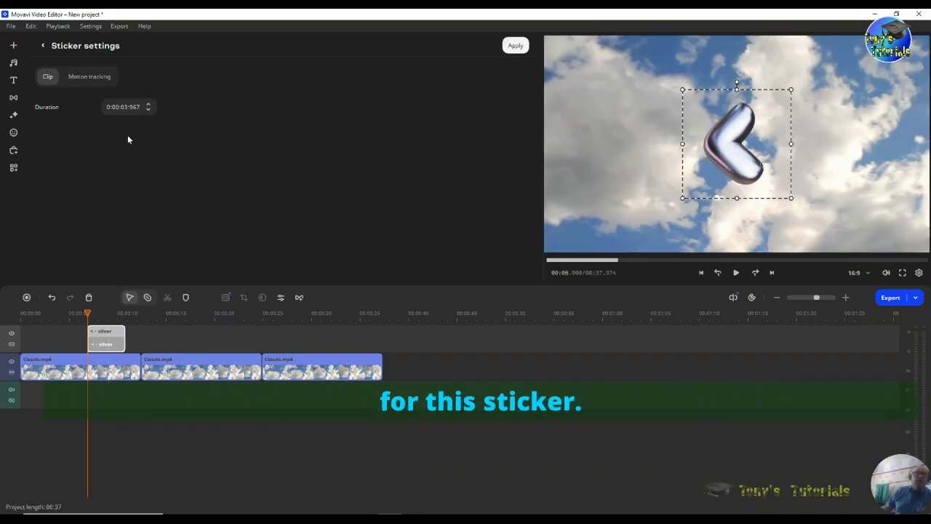
# Try different duration values for the silver sticker, ending at 0:01:00:010
pyautogui.click(148, 105)
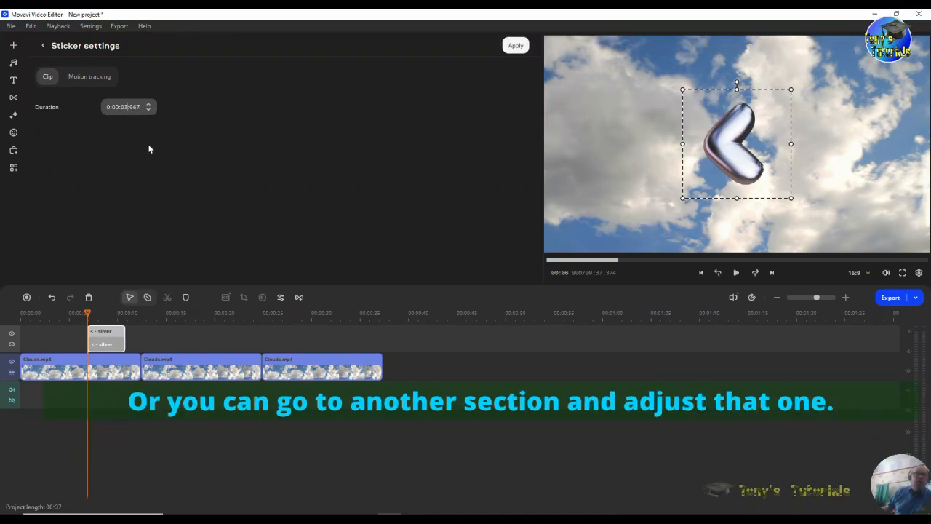
pyautogui.click(148, 110)
pyautogui.click(149, 106)
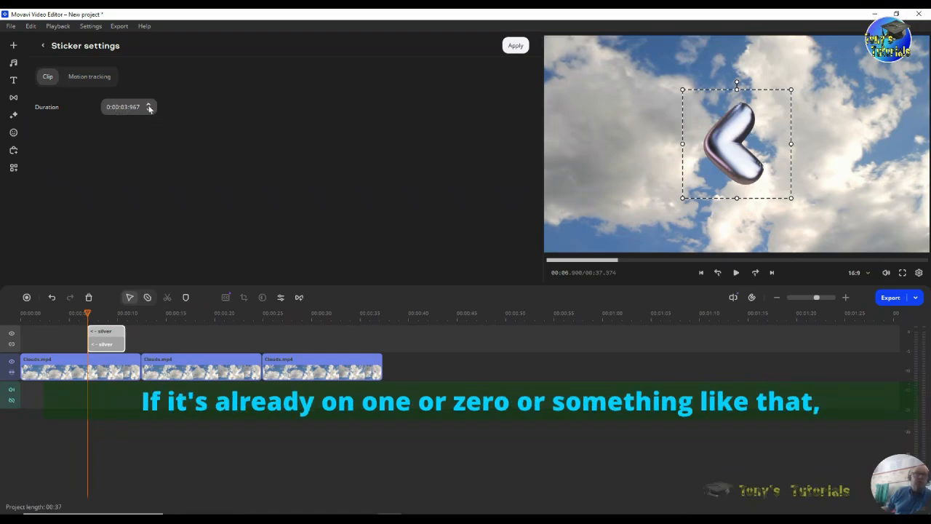
pyautogui.click(149, 105)
pyautogui.click(149, 110)
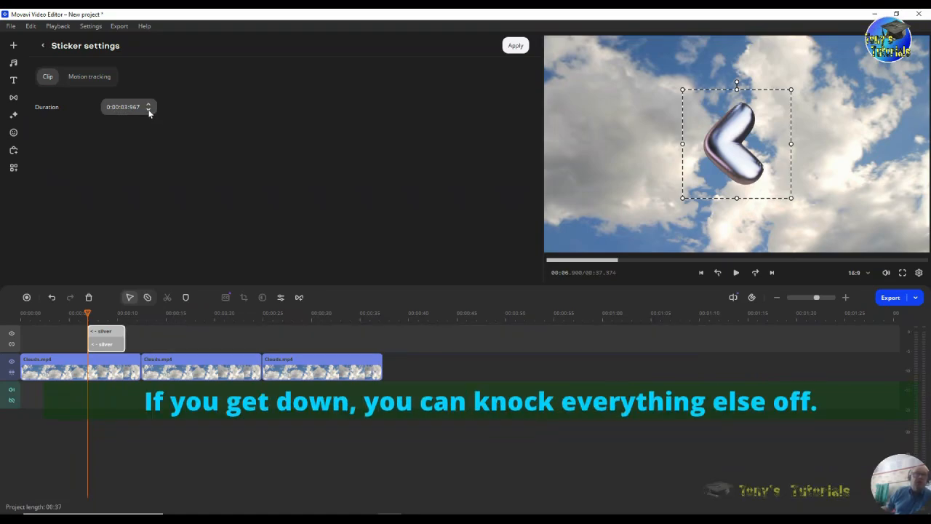
pyautogui.click(149, 111)
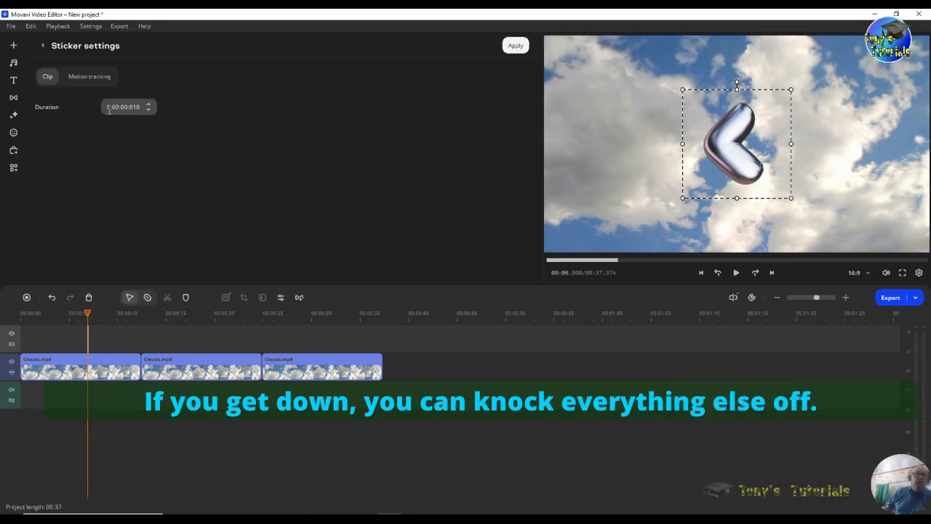
pyautogui.click(149, 105)
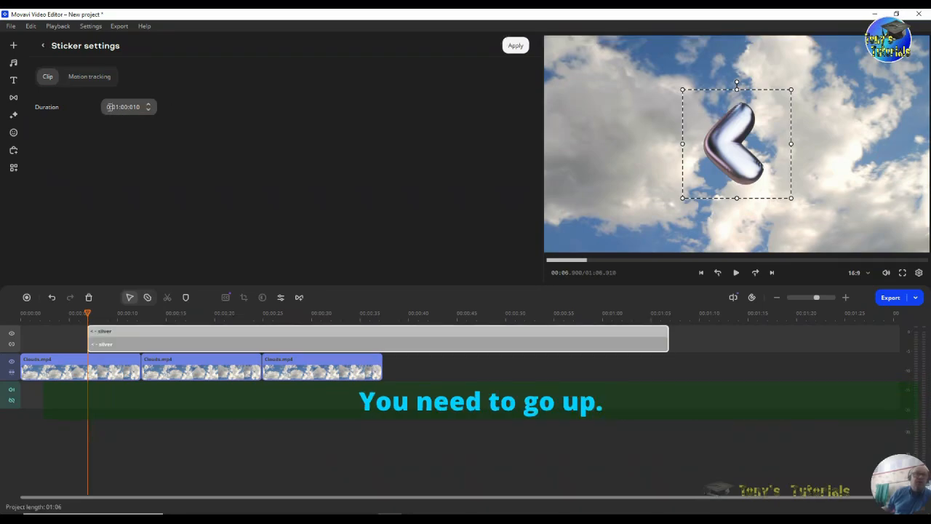
pyautogui.click(149, 106)
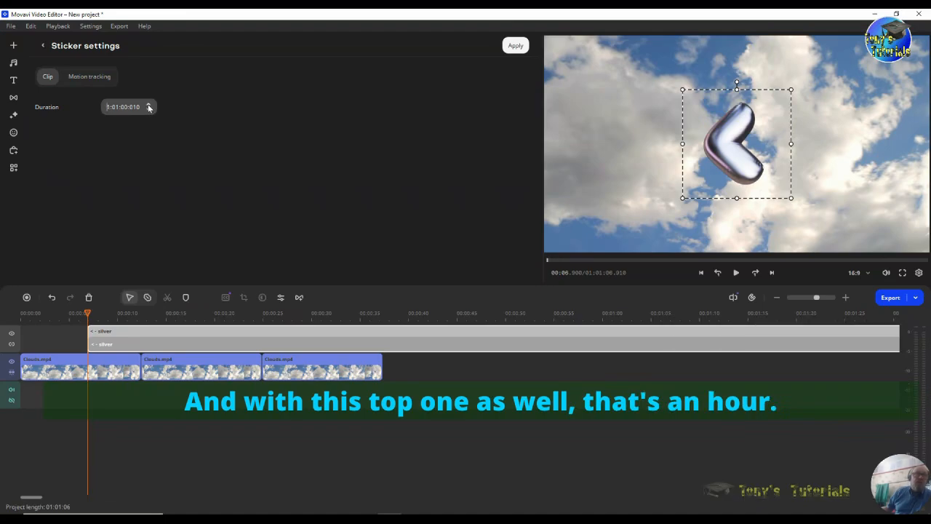
pyautogui.click(149, 111)
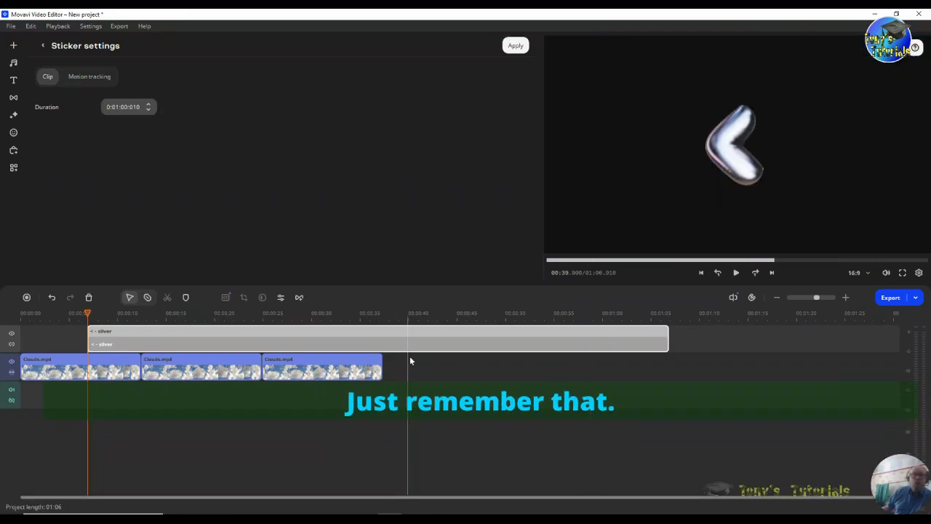
# Move the silver sticker to start at about 5.6 seconds and shorten it to about 21.8 seconds on the timeline
pyautogui.moveTo(337, 336); pyautogui.dragTo(325, 338)
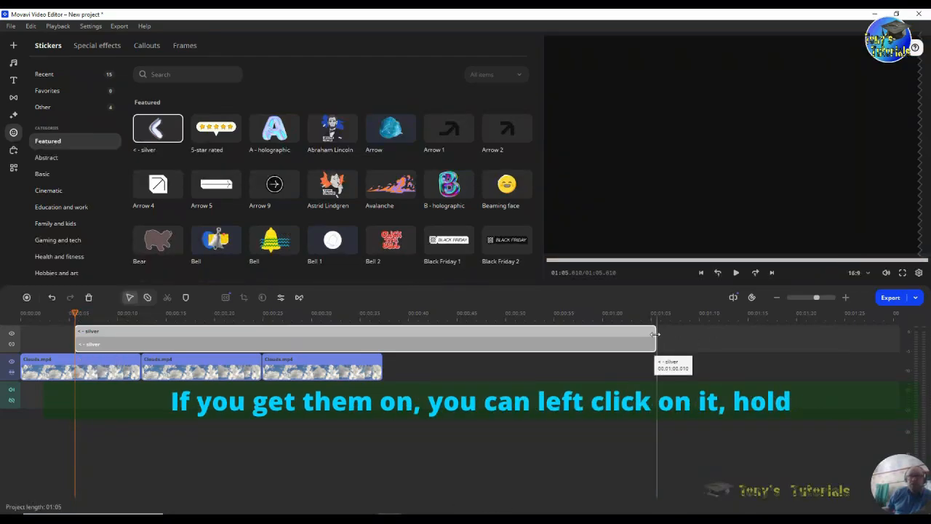
pyautogui.moveTo(654, 333); pyautogui.dragTo(284, 343)
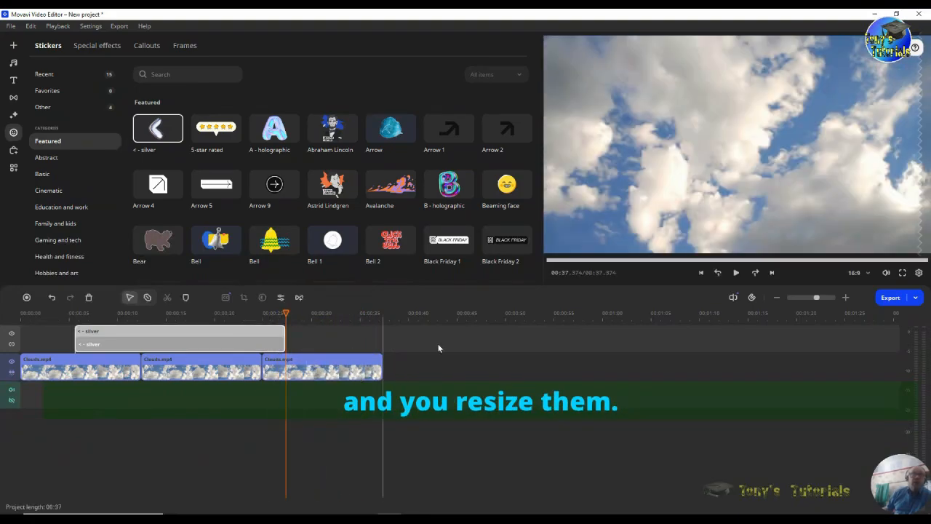
pyautogui.click(126, 336)
pyautogui.doubleClick(167, 337)
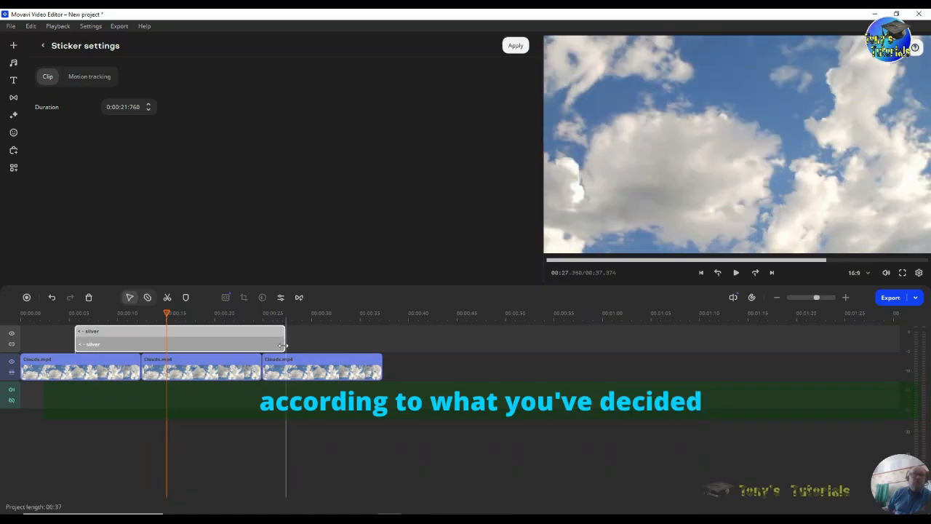
pyautogui.moveTo(285, 342)
pyautogui.mouseDown()
pyautogui.moveTo(180, 340)
pyautogui.moveTo(285, 339)
pyautogui.mouseUp()
pyautogui.click(193, 340)
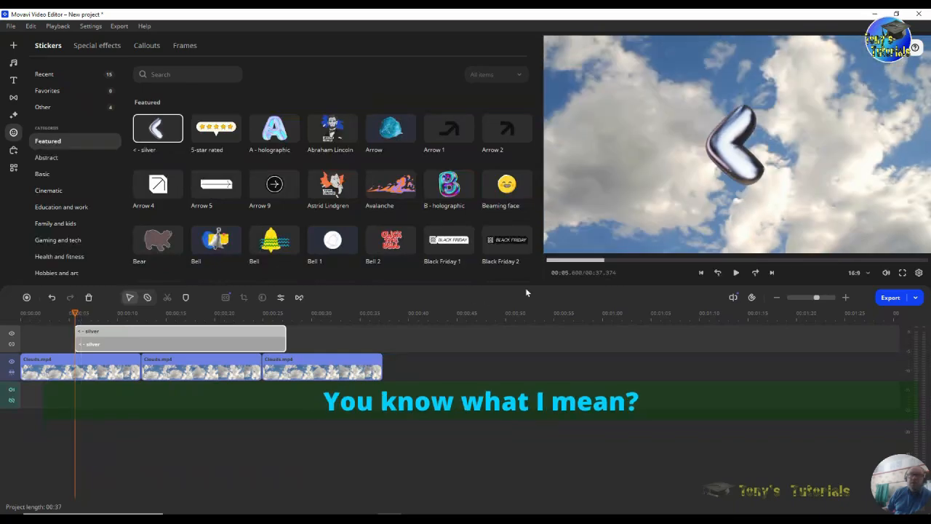
# Play the project with the silver sticker and look through the featured stickers for the countdown ones
pyautogui.click(736, 273)
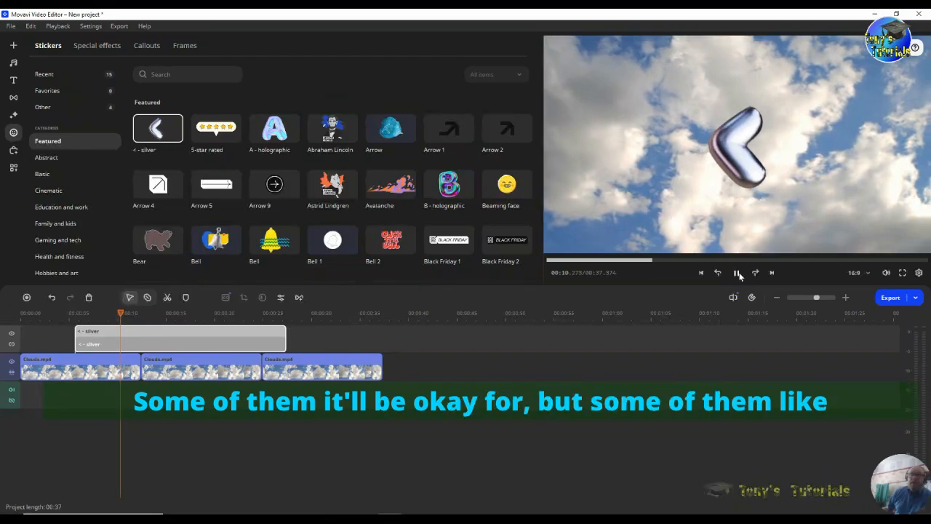
pyautogui.scroll(-1, 295, 215)
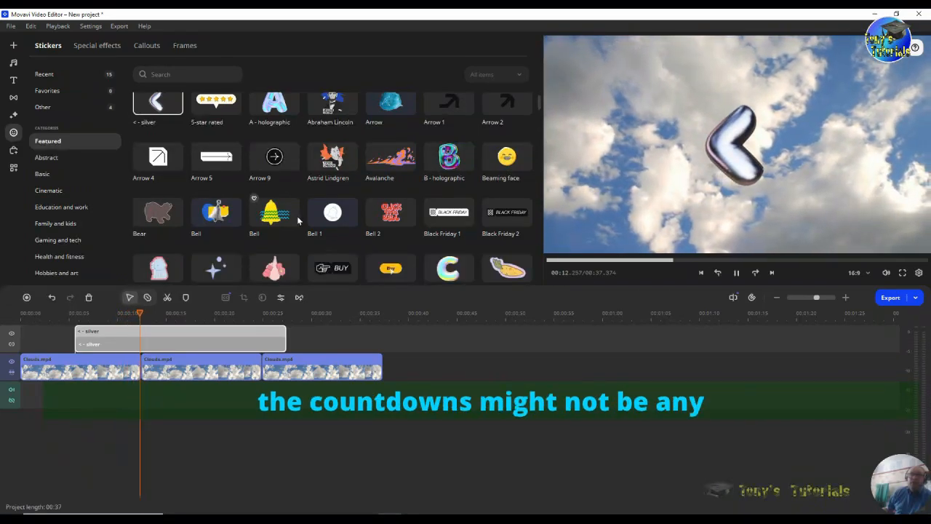
pyautogui.scroll(-3, 399, 227)
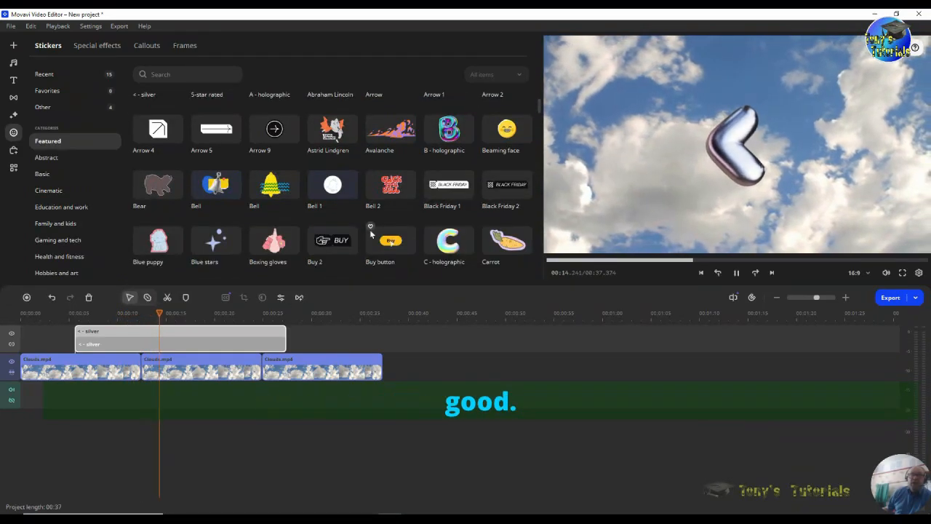
pyautogui.scroll(-5, 371, 233)
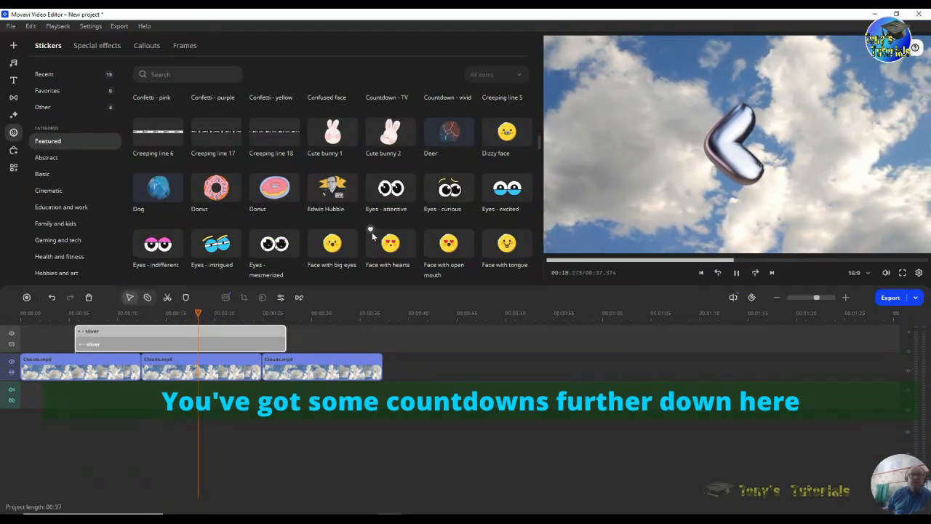
pyautogui.scroll(-1, 372, 233)
pyautogui.scroll(3, 372, 232)
pyautogui.scroll(-1, 375, 234)
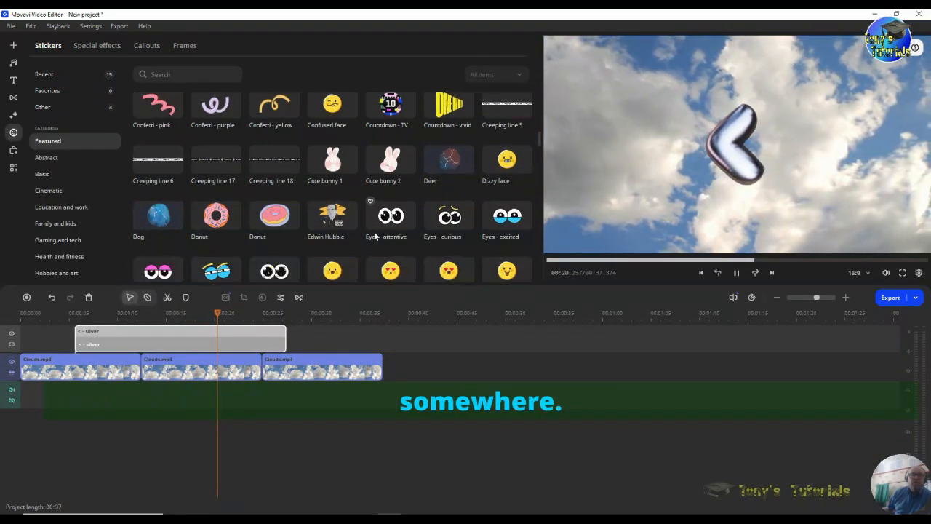
pyautogui.scroll(3, 373, 231)
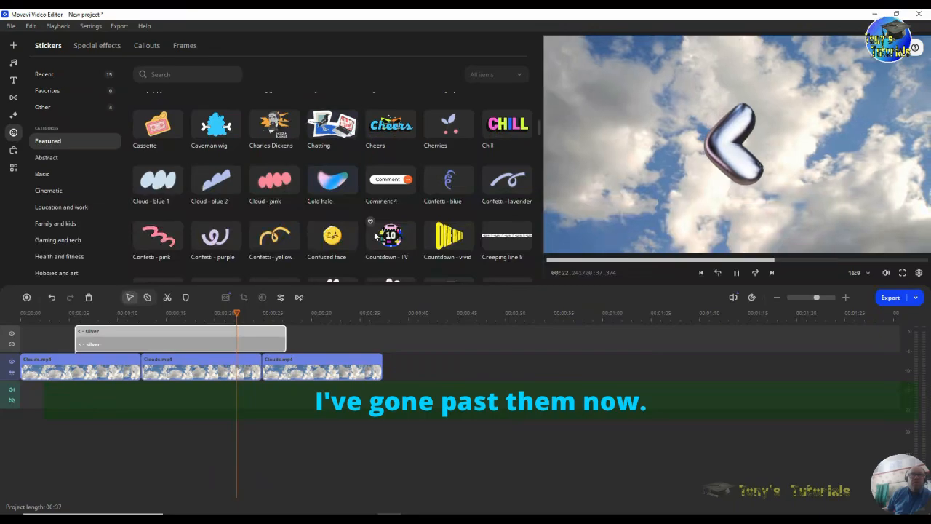
pyautogui.scroll(-1, 374, 233)
pyautogui.scroll(-1, 374, 234)
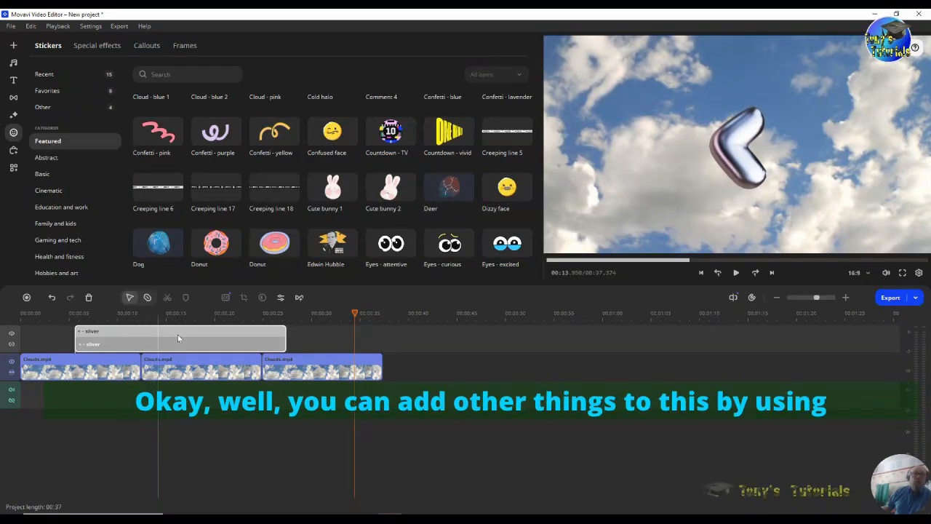
# Shorten the silver sticker on the overlay track to about 7.9 seconds by trimming its end
pyautogui.moveTo(280, 345); pyautogui.dragTo(118, 343)
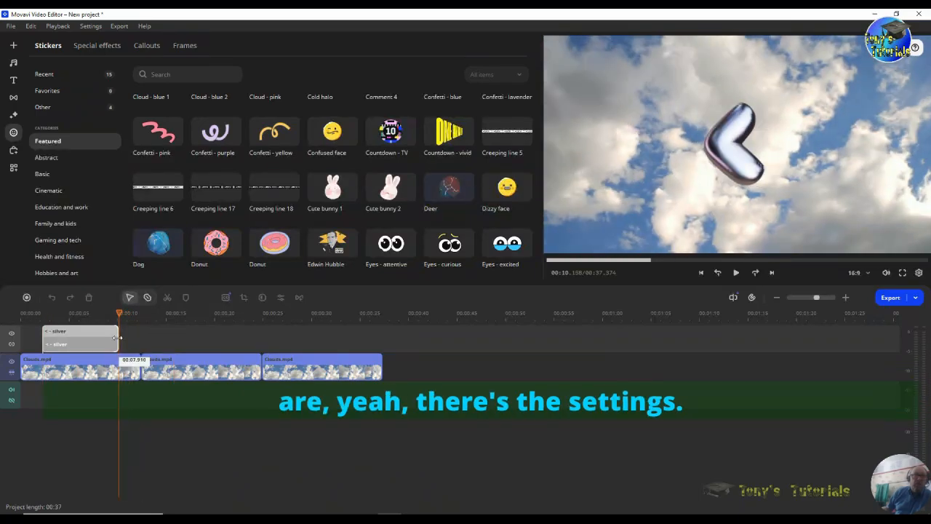
# Apply the Slide → animation to the silver sticker's start and the Rightward animation near its end, and play the result
pyautogui.click(13, 169)
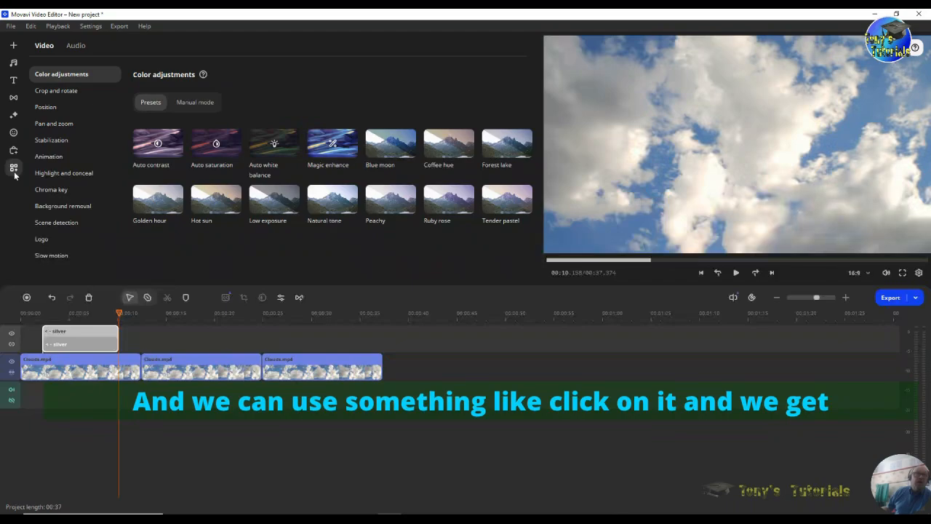
pyautogui.click(50, 159)
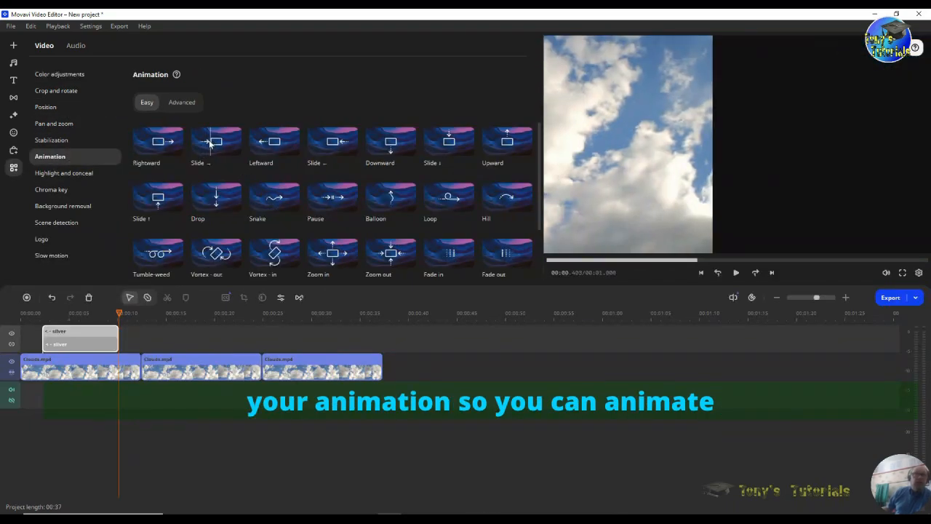
pyautogui.moveTo(216, 142); pyautogui.dragTo(44, 336)
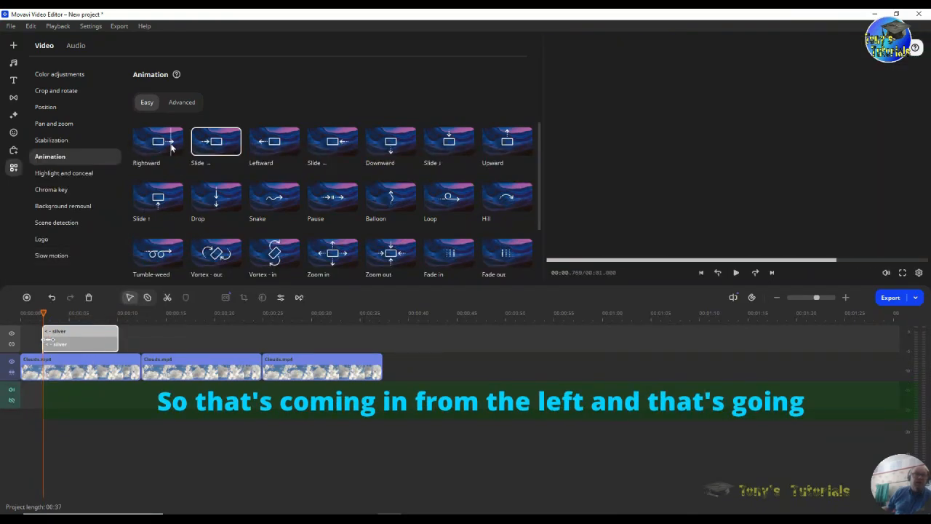
pyautogui.moveTo(158, 143); pyautogui.dragTo(107, 340)
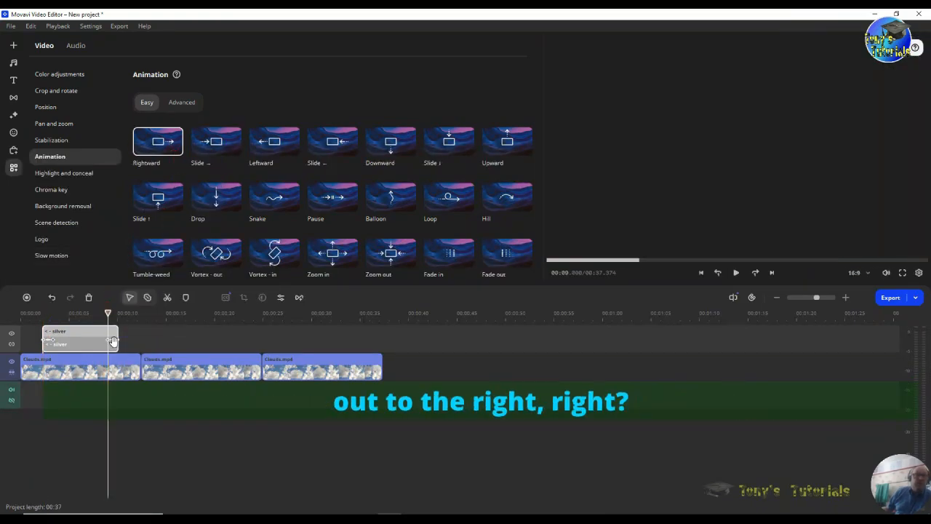
pyautogui.click(34, 313)
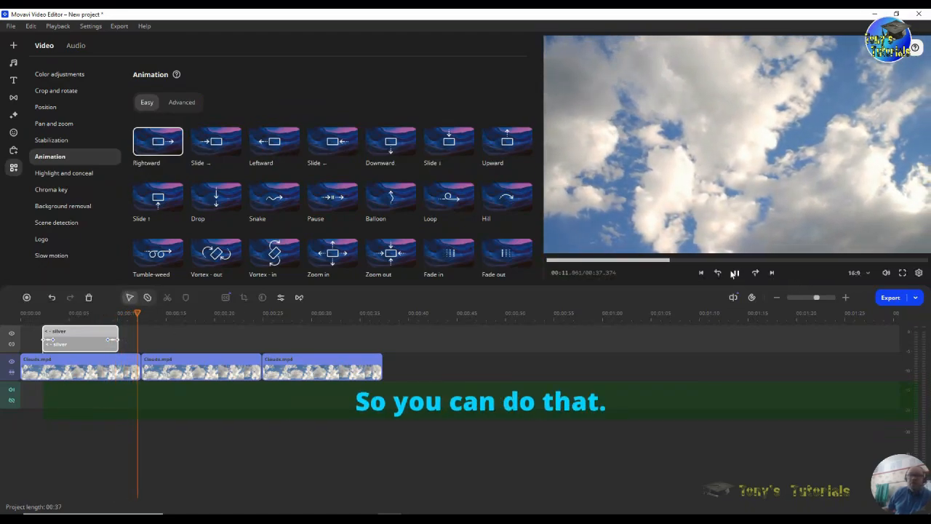
pyautogui.press('space')
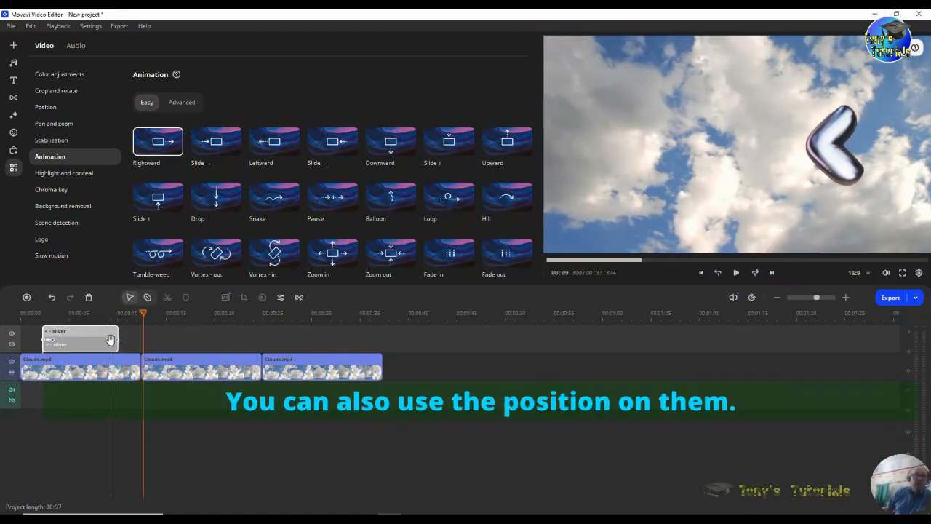
# Remove all animation keyframes from the silver sticker and check the position presets for it
pyautogui.rightClick(114, 339)
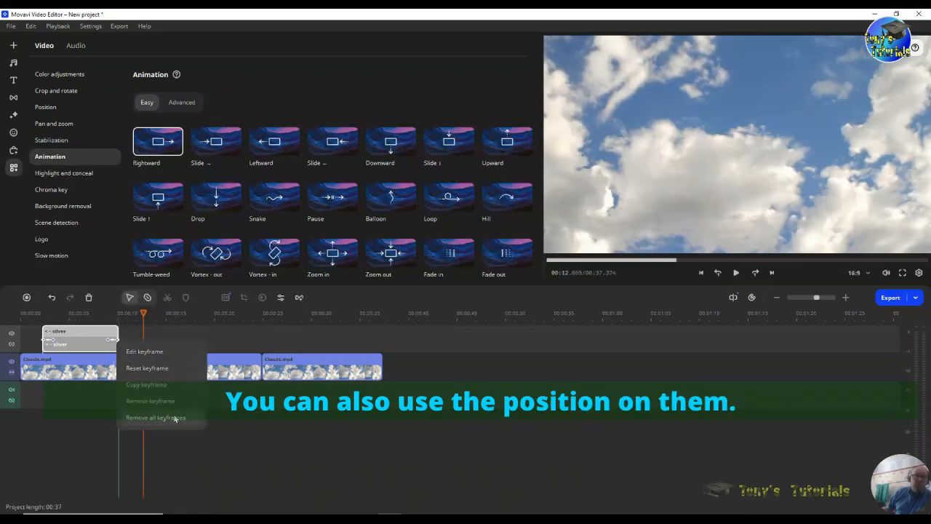
pyautogui.click(153, 417)
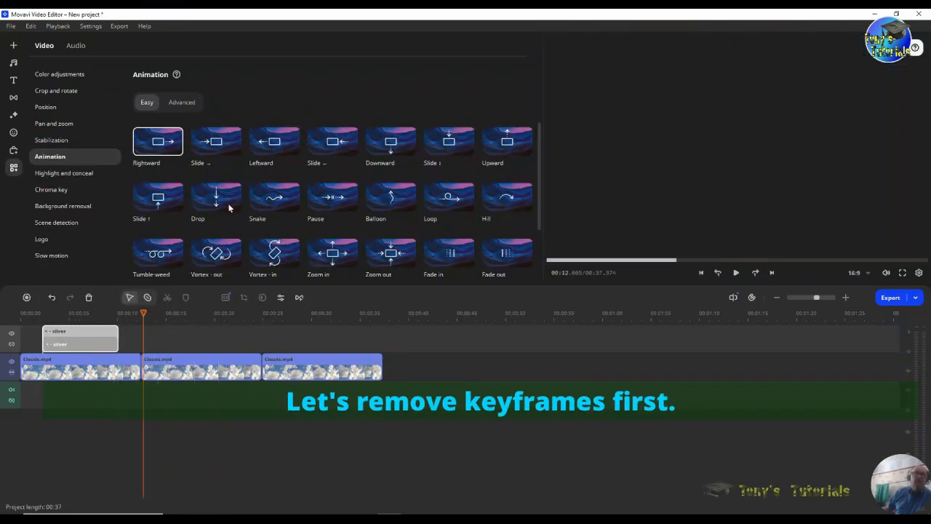
pyautogui.click(45, 109)
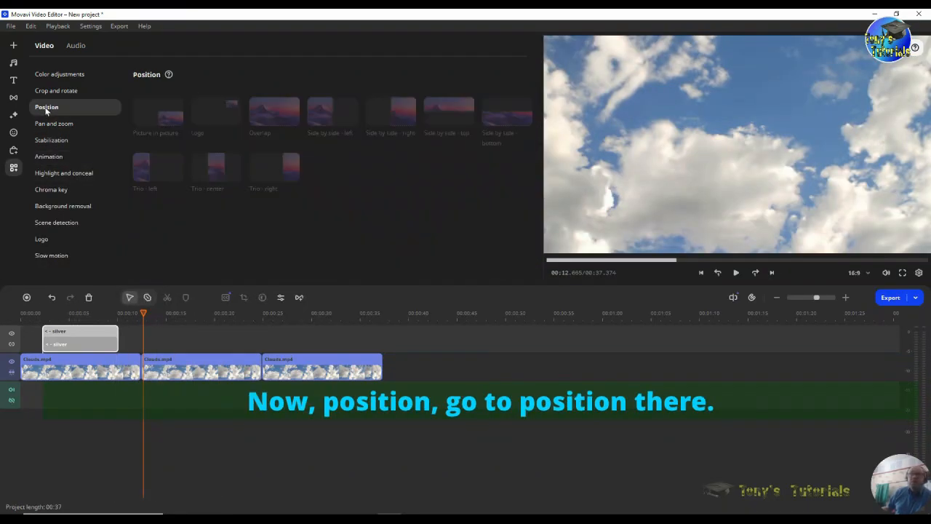
pyautogui.click(65, 313)
pyautogui.click(65, 336)
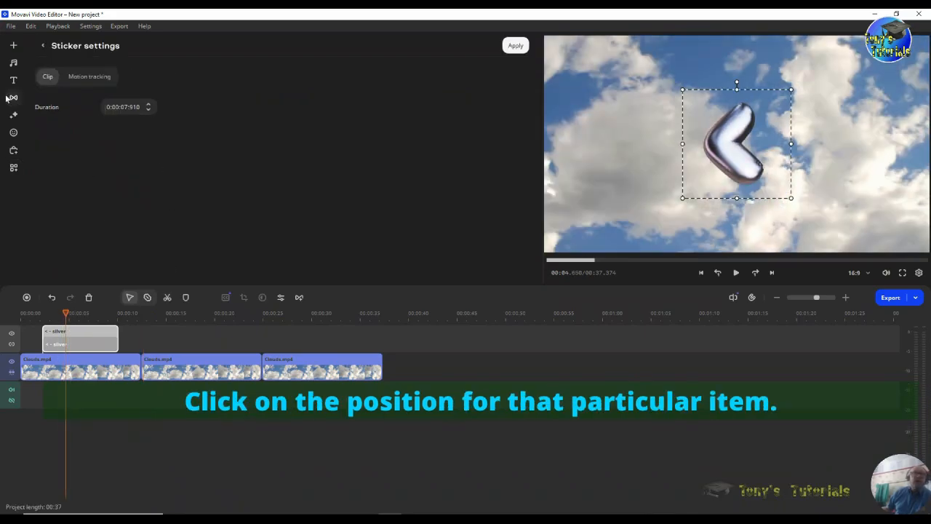
pyautogui.click(13, 168)
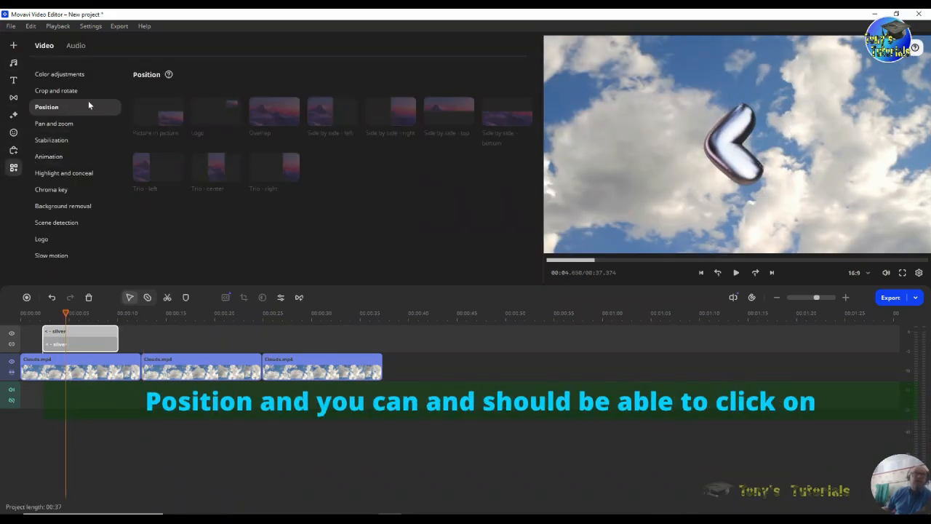
pyautogui.click(77, 344)
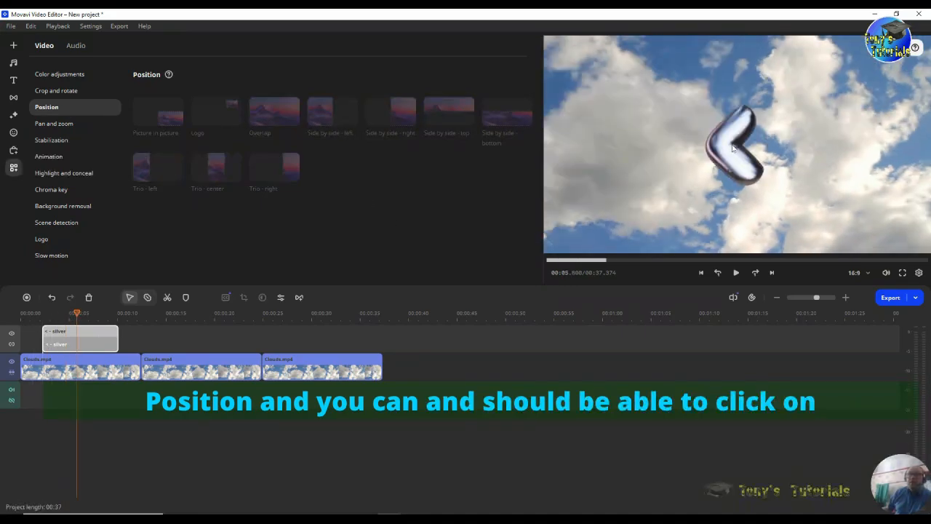
# Enlarge the silver sticker in the preview, reduce its height, and move it to the lower right of the video frame
pyautogui.click(733, 149)
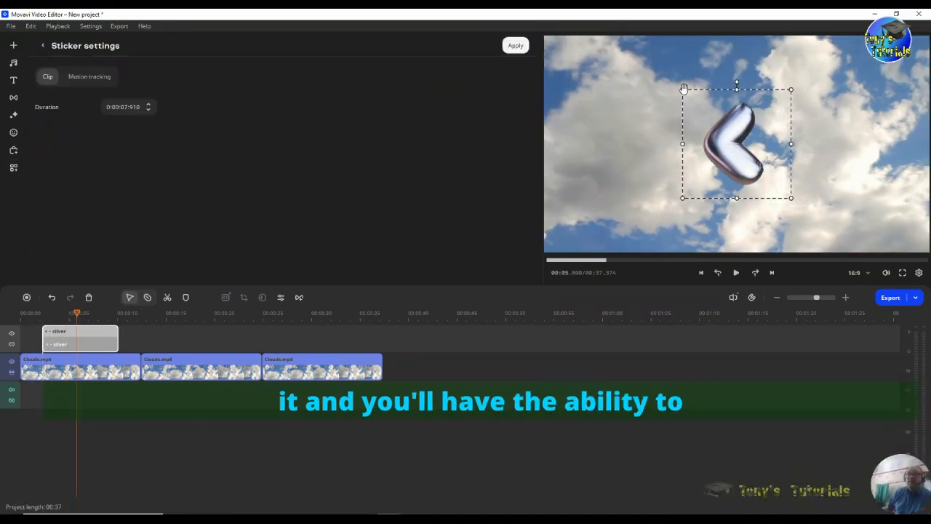
pyautogui.moveTo(683, 90); pyautogui.dragTo(623, 65)
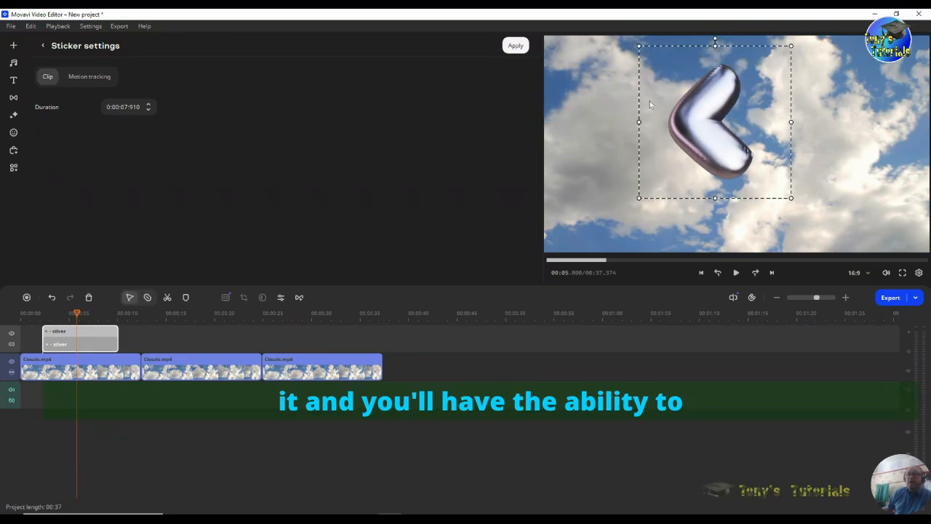
pyautogui.moveTo(639, 197); pyautogui.dragTo(606, 231)
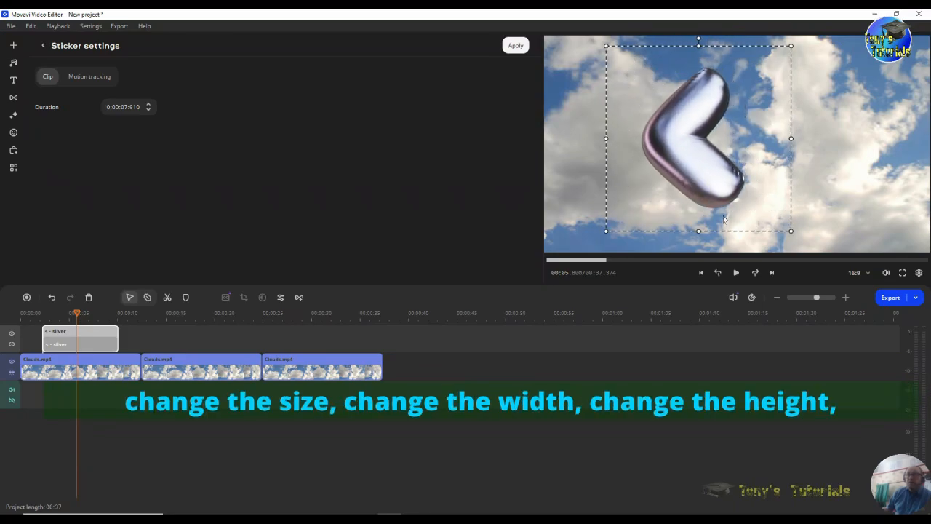
pyautogui.moveTo(790, 138)
pyautogui.mouseDown()
pyautogui.moveTo(800, 139)
pyautogui.moveTo(780, 136)
pyautogui.mouseUp()
pyautogui.moveTo(693, 233)
pyautogui.mouseDown()
pyautogui.moveTo(693, 256)
pyautogui.moveTo(690, 227)
pyautogui.mouseUp()
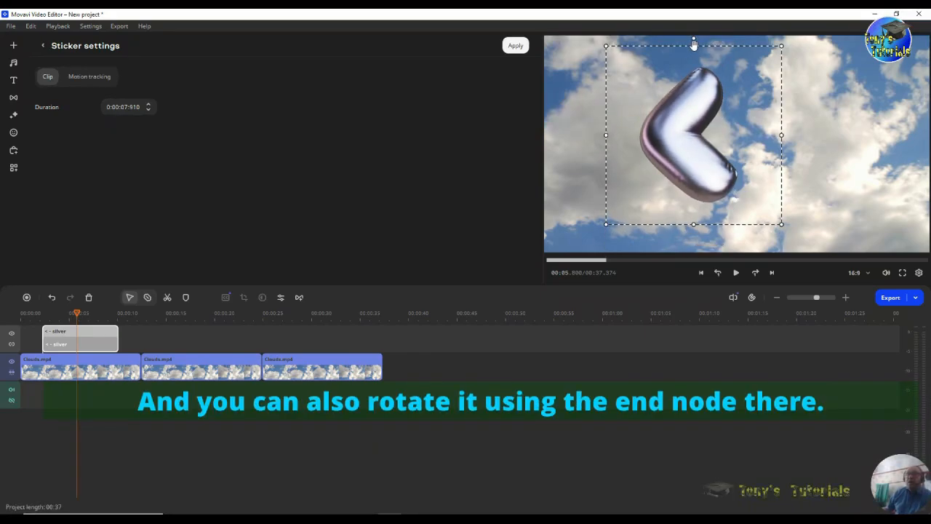
pyautogui.moveTo(694, 45); pyautogui.dragTo(694, 75)
pyautogui.moveTo(732, 182); pyautogui.dragTo(875, 199)
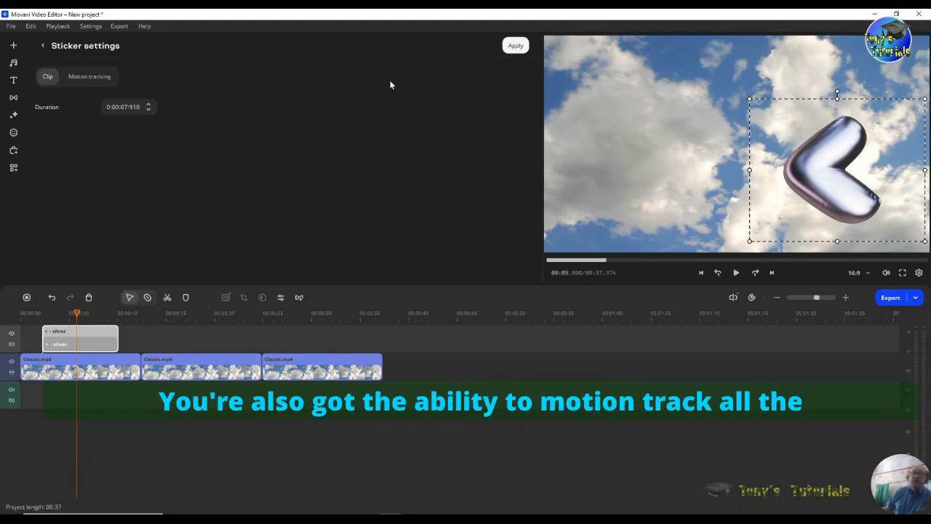
# Check the silver sticker's motion tracking options and delete the sticker from the overlay track
pyautogui.click(92, 338)
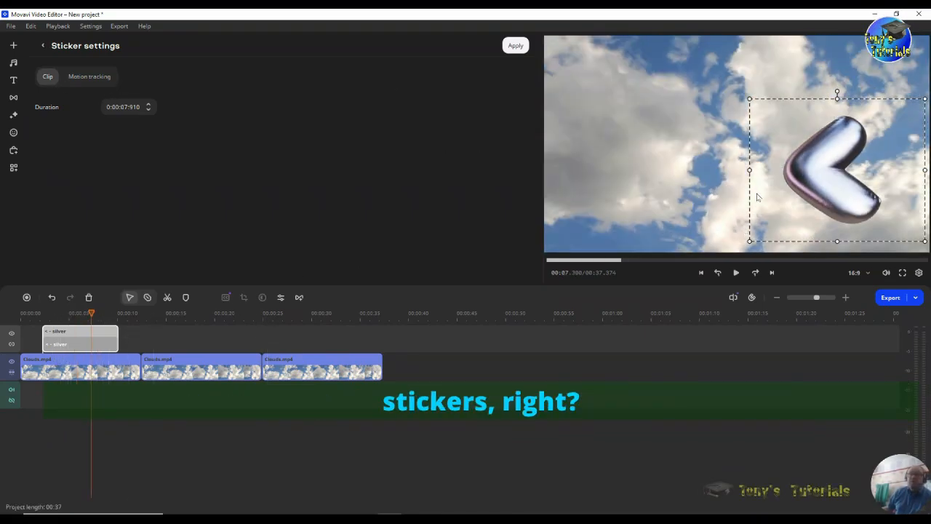
pyautogui.click(96, 78)
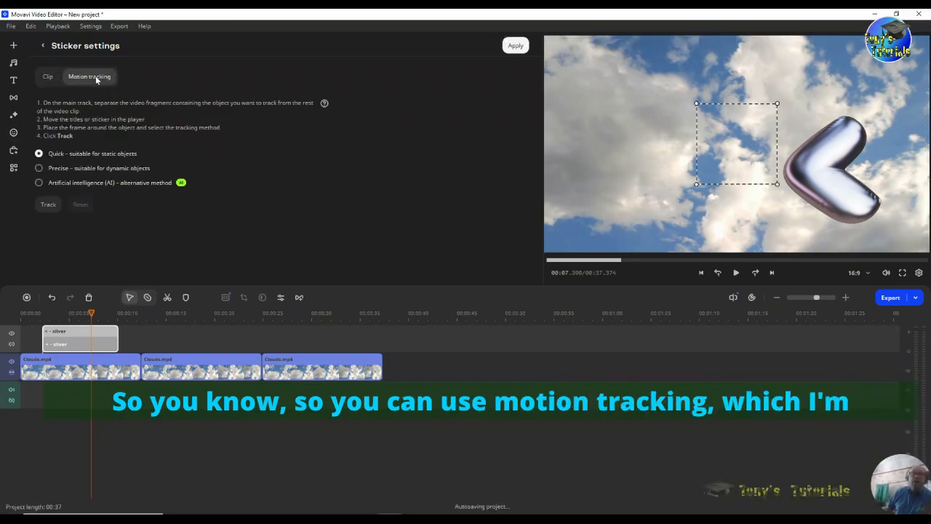
pyautogui.click(46, 79)
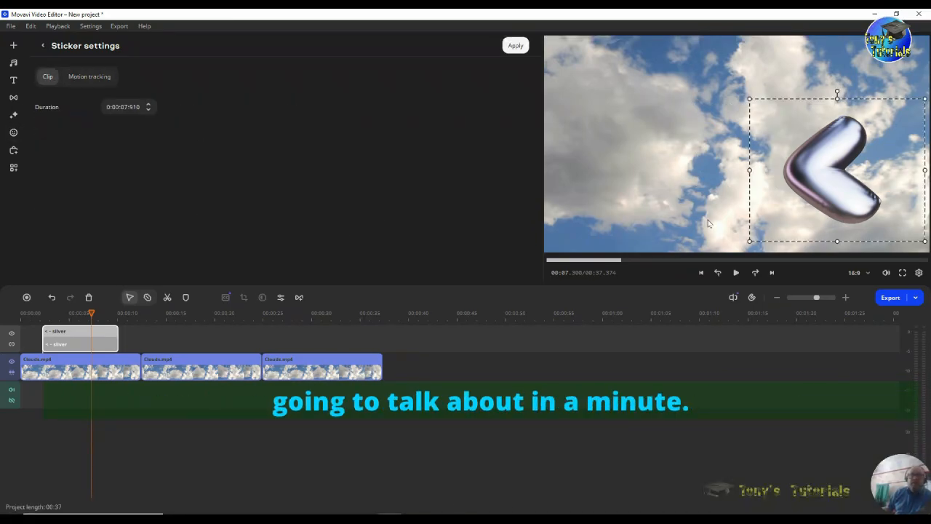
pyautogui.rightClick(80, 342)
pyautogui.click(99, 328)
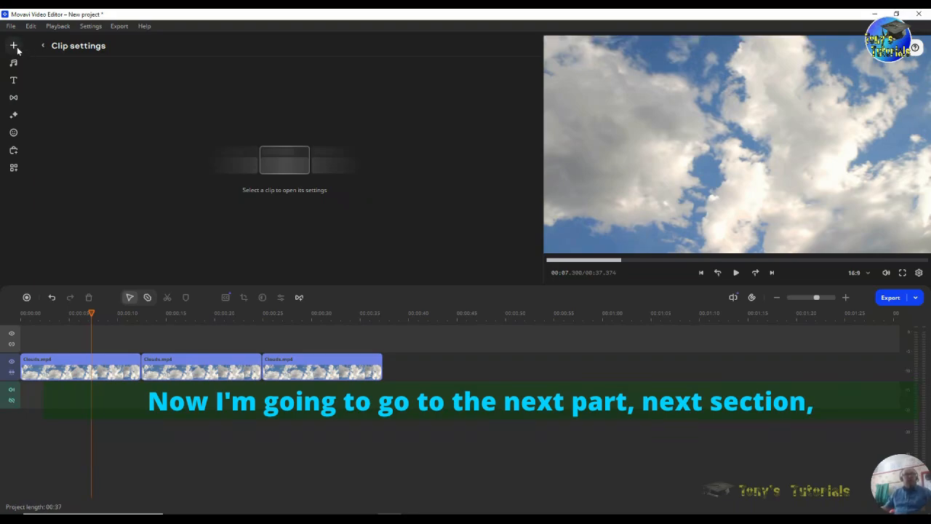
# Add the featured Cheers sticker to the overlay track at about 5.3 seconds and extend it to about 22.7 seconds long
pyautogui.click(13, 133)
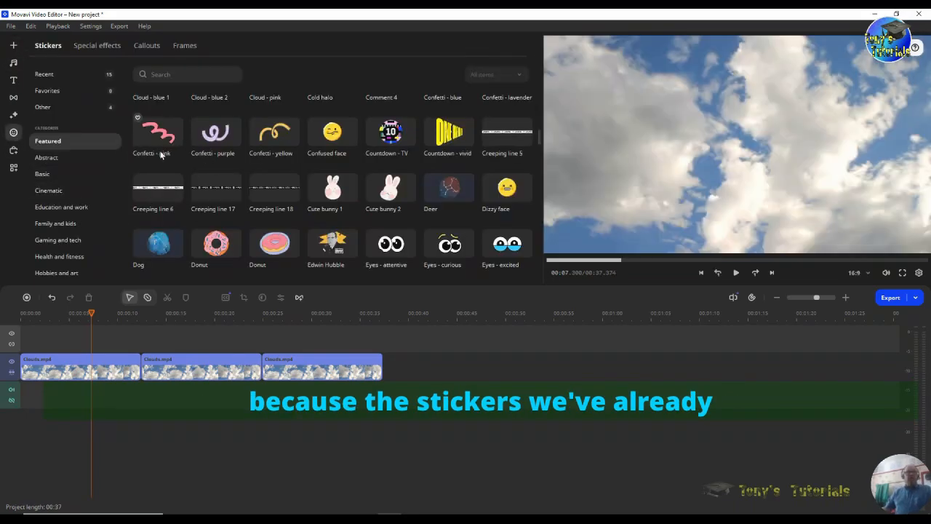
pyautogui.scroll(-1, 357, 220)
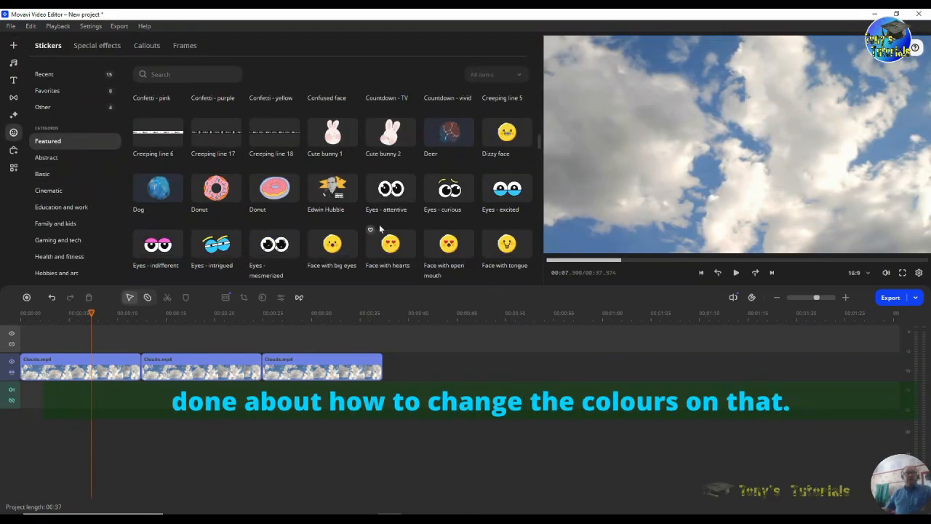
pyautogui.scroll(3, 393, 211)
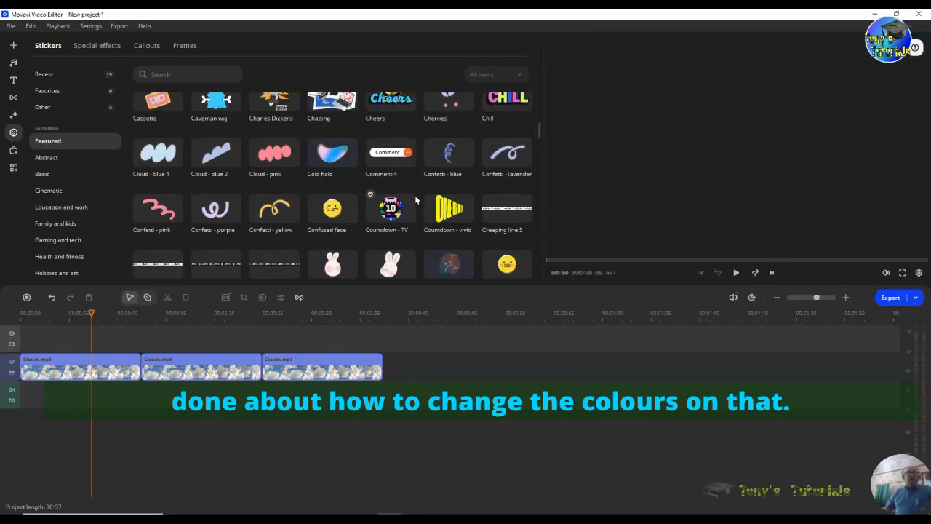
pyautogui.scroll(1, 431, 189)
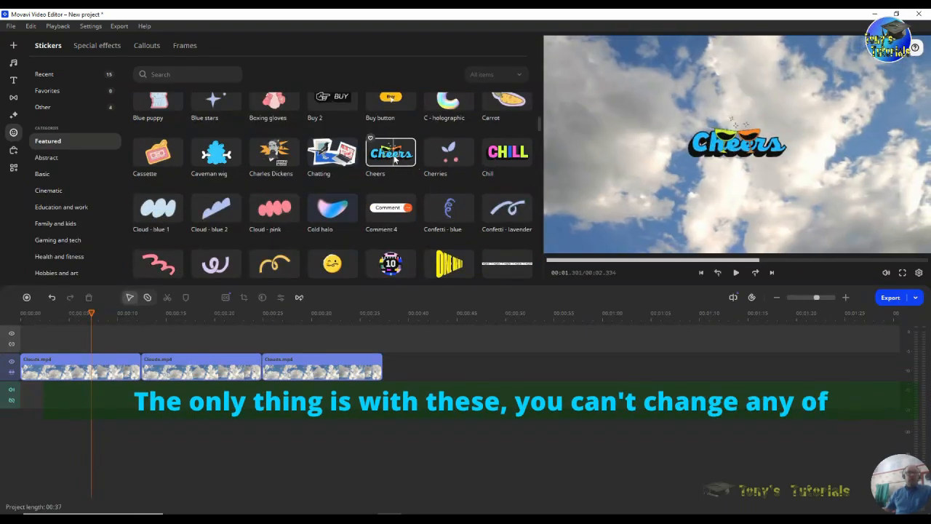
pyautogui.moveTo(390, 153); pyautogui.dragTo(80, 334)
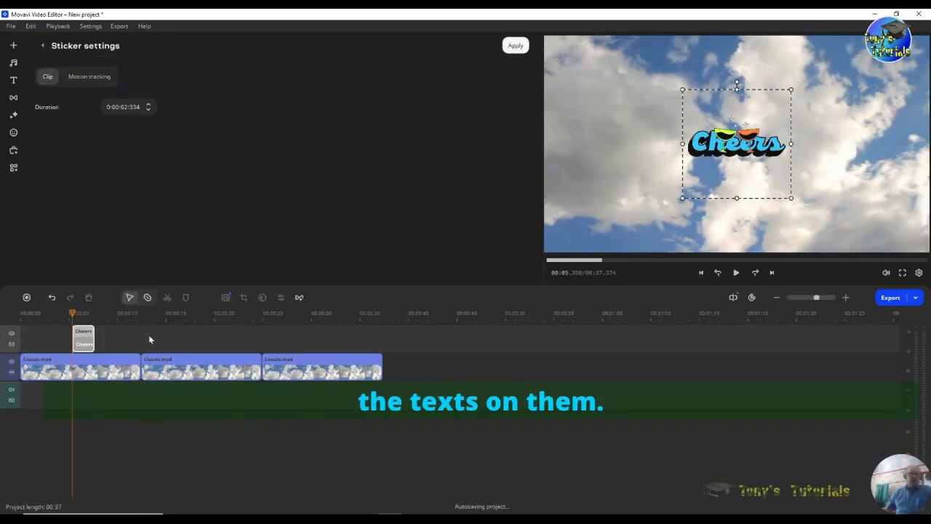
pyautogui.moveTo(95, 336); pyautogui.dragTo(291, 336)
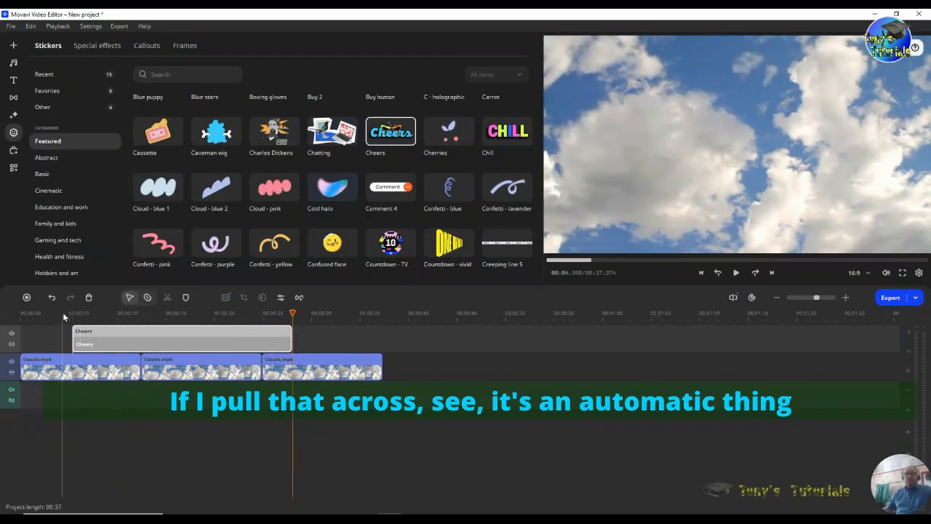
# Check the Cheers sticker's settings and shorten it to end at about 12.4 seconds on the timeline
pyautogui.doubleClick(102, 343)
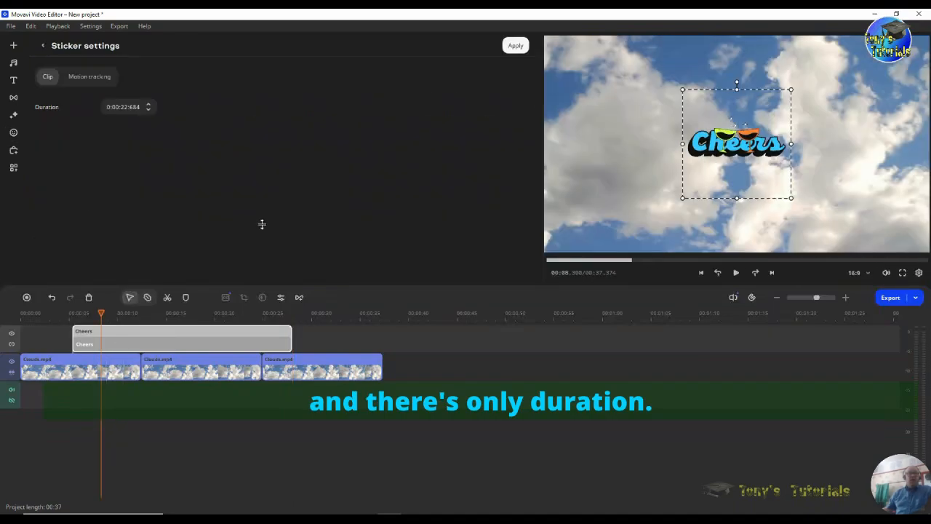
pyautogui.click(135, 337)
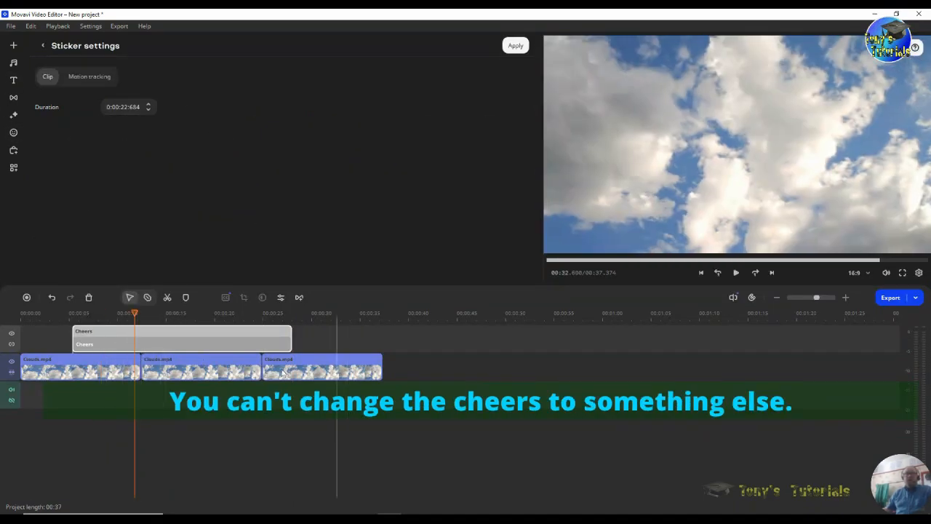
pyautogui.moveTo(289, 334); pyautogui.dragTo(141, 338)
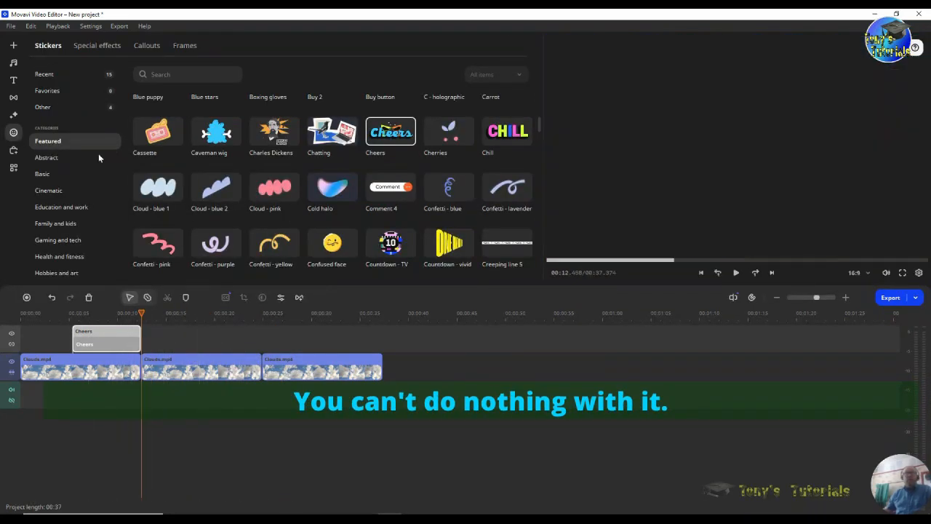
# Preview the Chill sticker and add it after the Cheers sticker on the overlay track with a duration of about 11 seconds
pyautogui.click(507, 132)
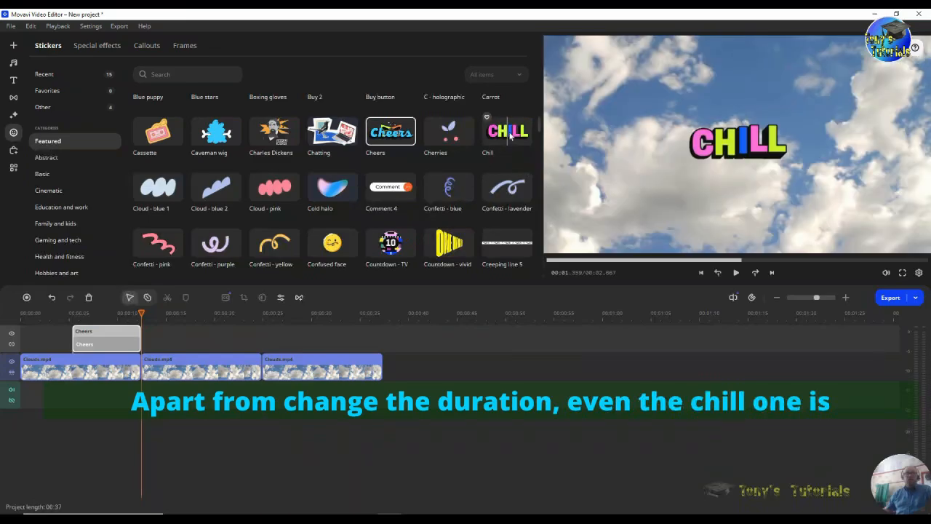
pyautogui.moveTo(507, 132); pyautogui.dragTo(304, 335)
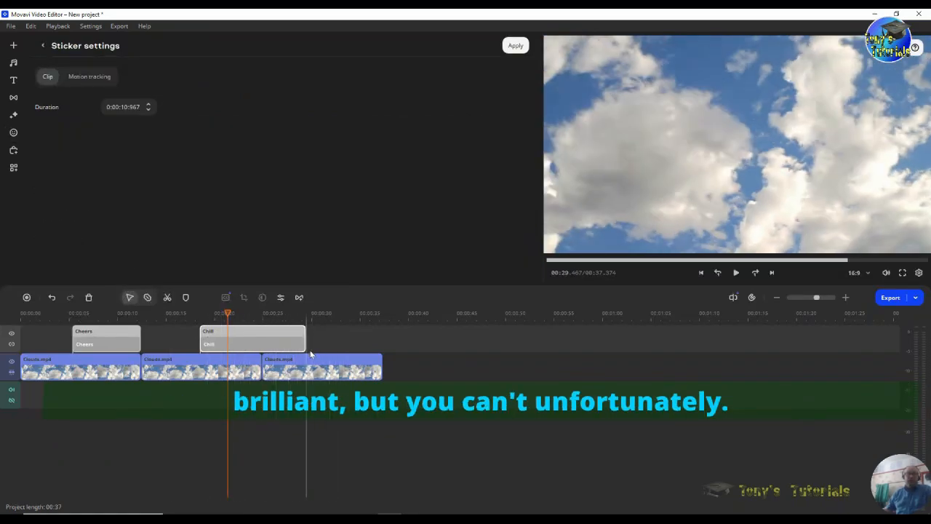
# Delete the Chill and Cheers stickers from the overlay track
pyautogui.rightClick(266, 345)
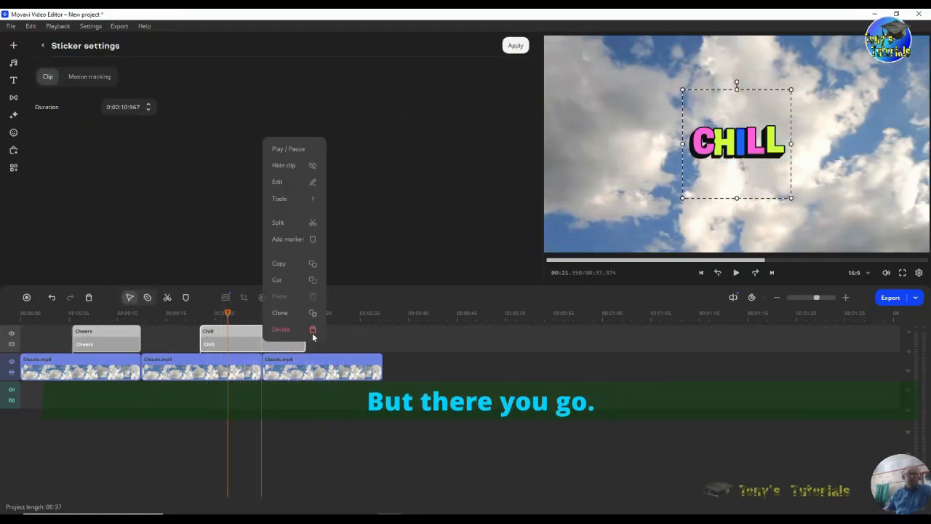
pyautogui.click(284, 332)
pyautogui.rightClick(114, 340)
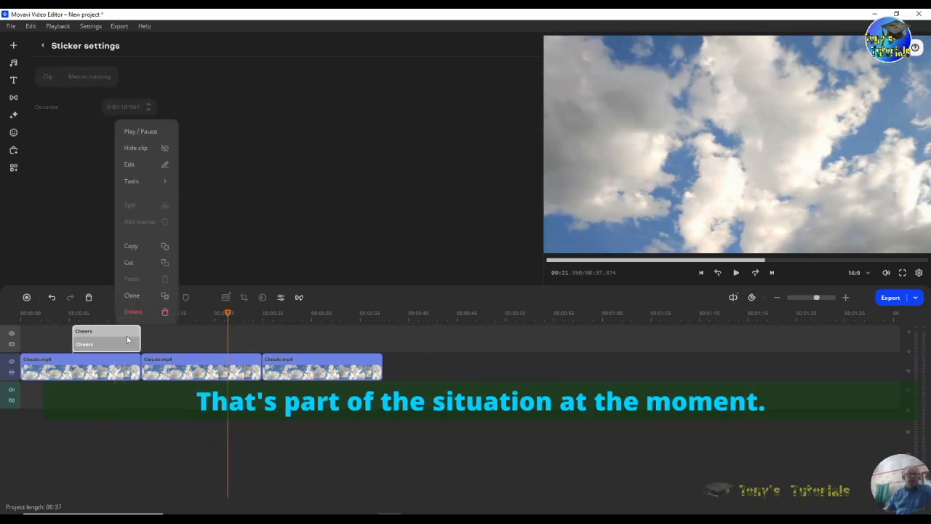
pyautogui.click(134, 312)
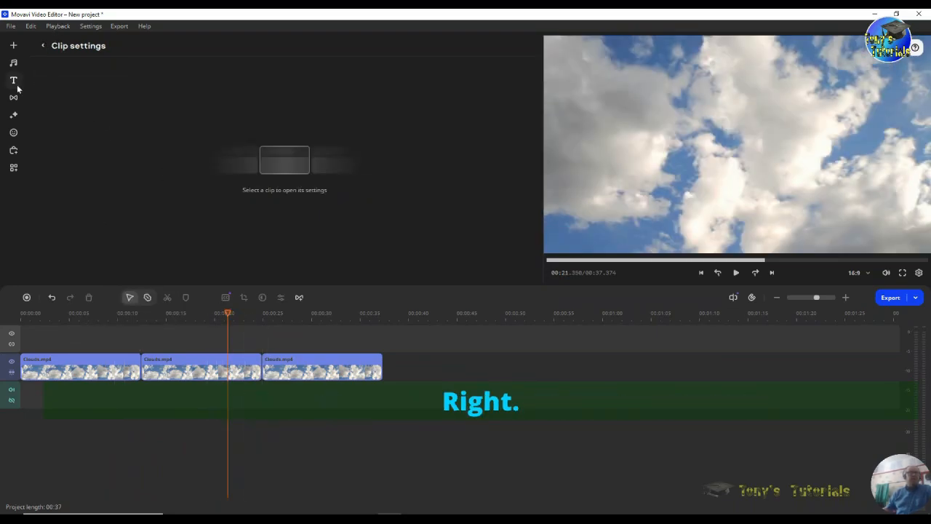
# Browse the featured stickers, then preview the Aura - love special effect and add it to the overlay track at about 4.5 seconds
pyautogui.click(13, 132)
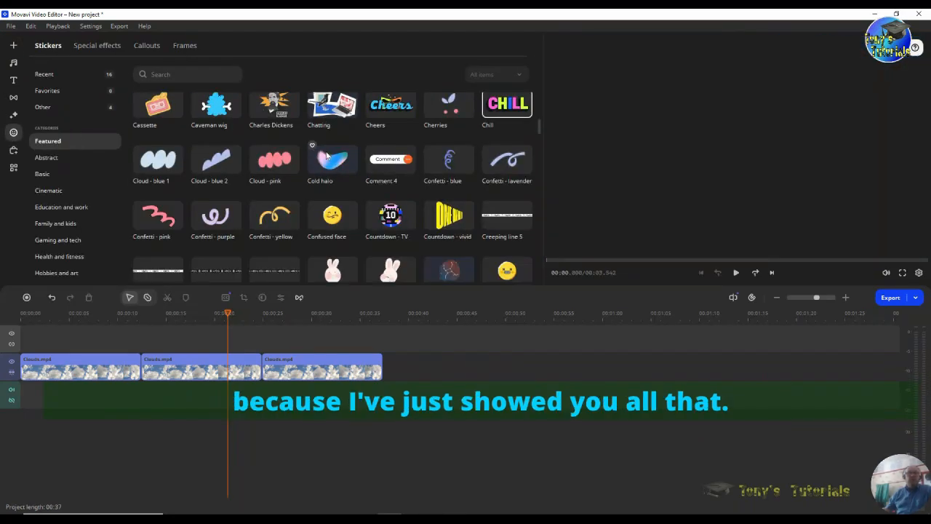
pyautogui.scroll(-2, 313, 232)
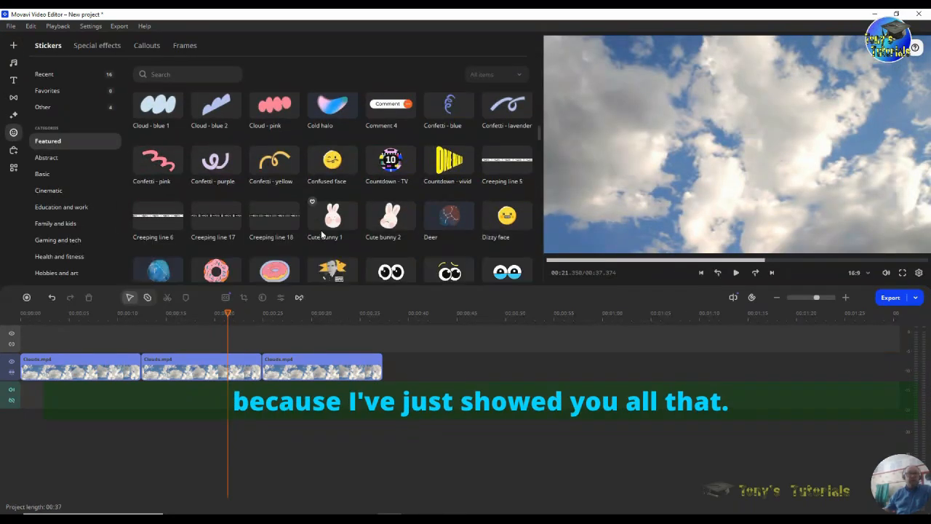
pyautogui.scroll(-6, 314, 231)
pyautogui.scroll(10, 350, 229)
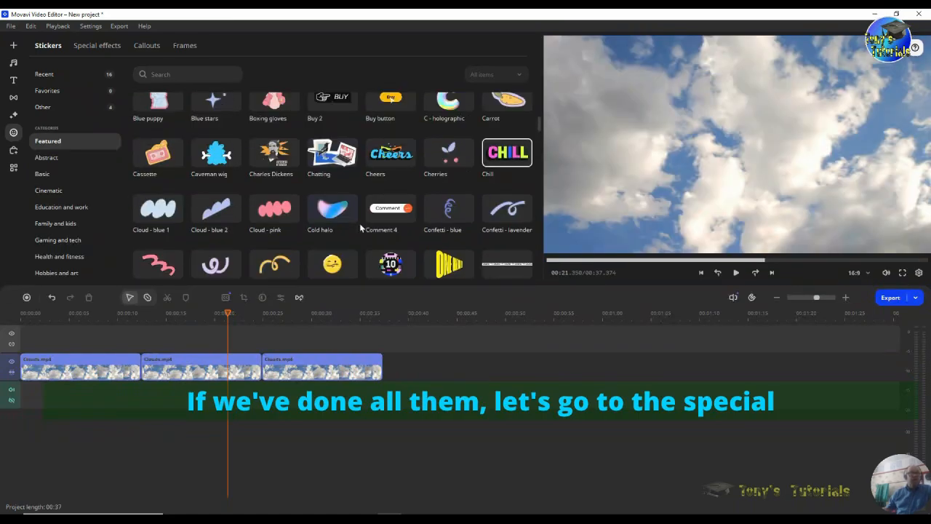
pyautogui.click(96, 44)
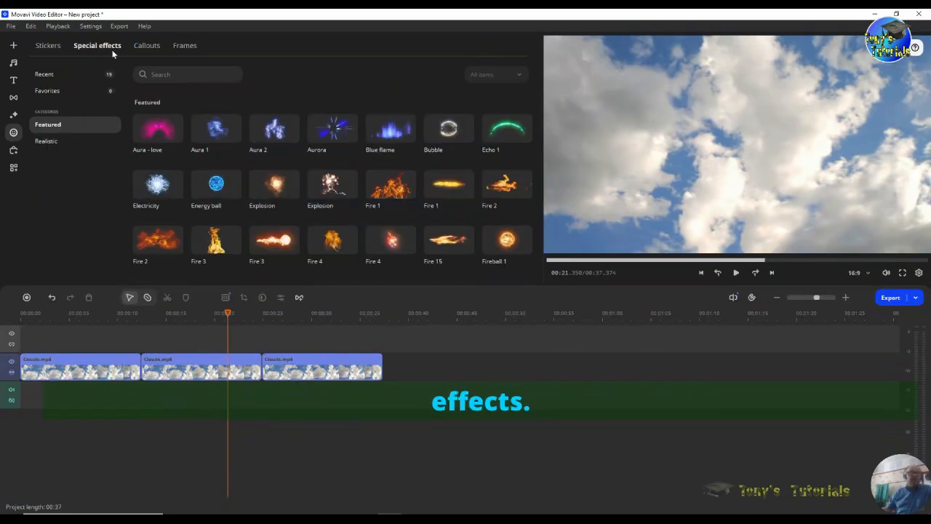
pyautogui.click(148, 151)
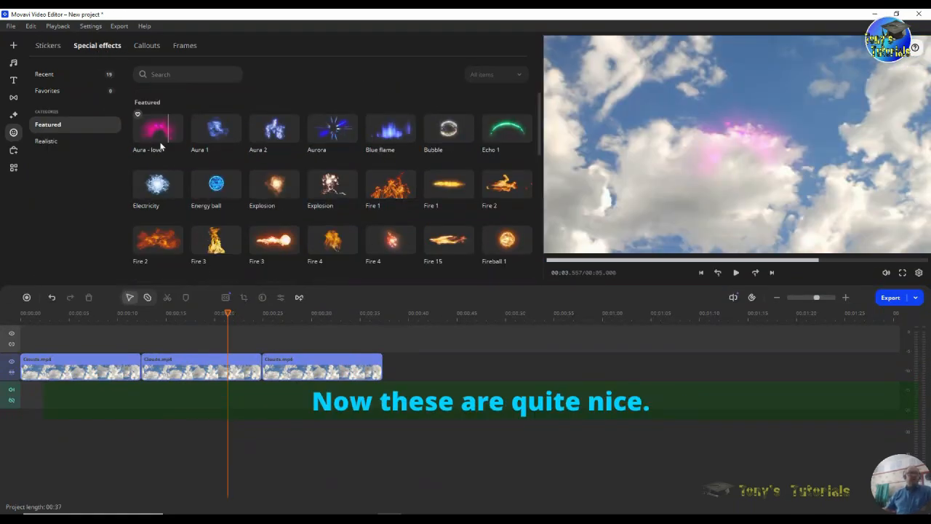
pyautogui.moveTo(148, 150); pyautogui.dragTo(138, 364)
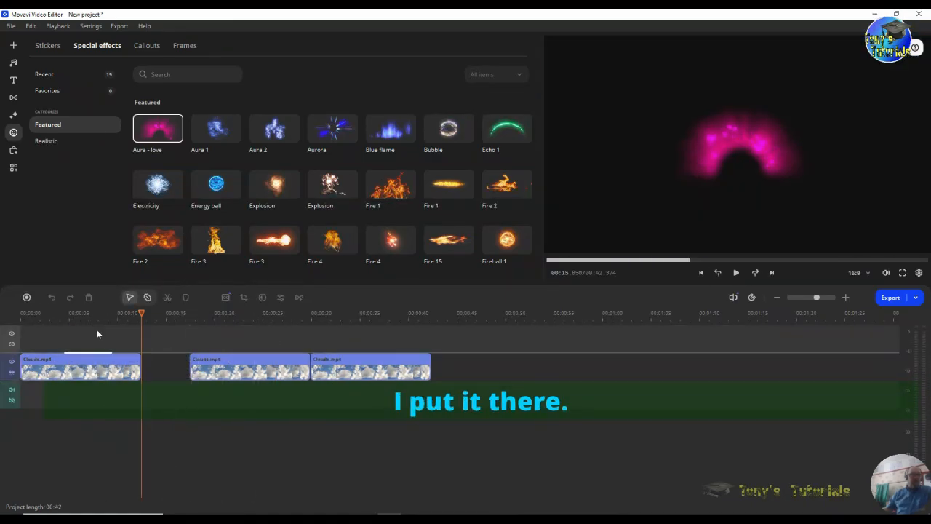
pyautogui.moveTo(97, 333); pyautogui.dragTo(96, 335)
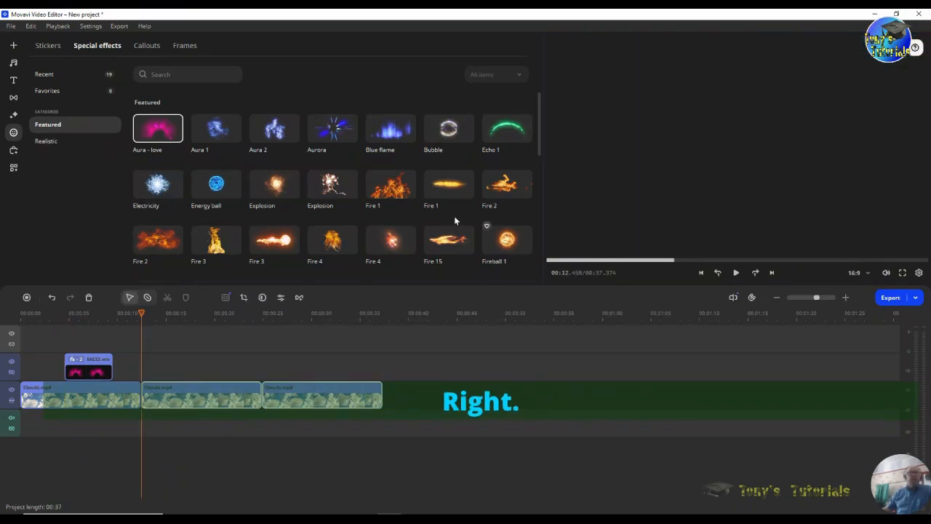
# Add the Blue flame effect at about 18.4 seconds and the Echo 1 effect at about 29.2 seconds on the overlay track
pyautogui.moveTo(391, 128); pyautogui.dragTo(201, 353)
pyautogui.moveTo(507, 128); pyautogui.dragTo(330, 313)
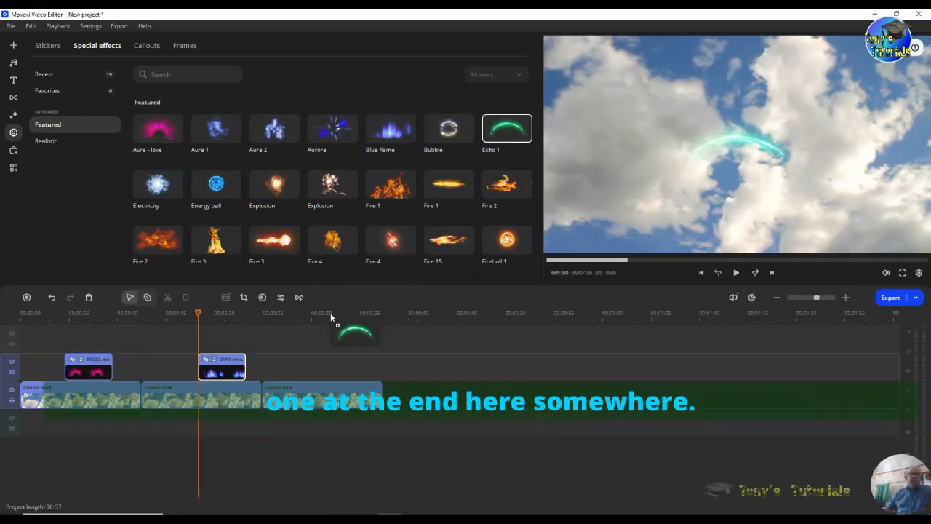
pyautogui.moveTo(303, 351); pyautogui.dragTo(304, 354)
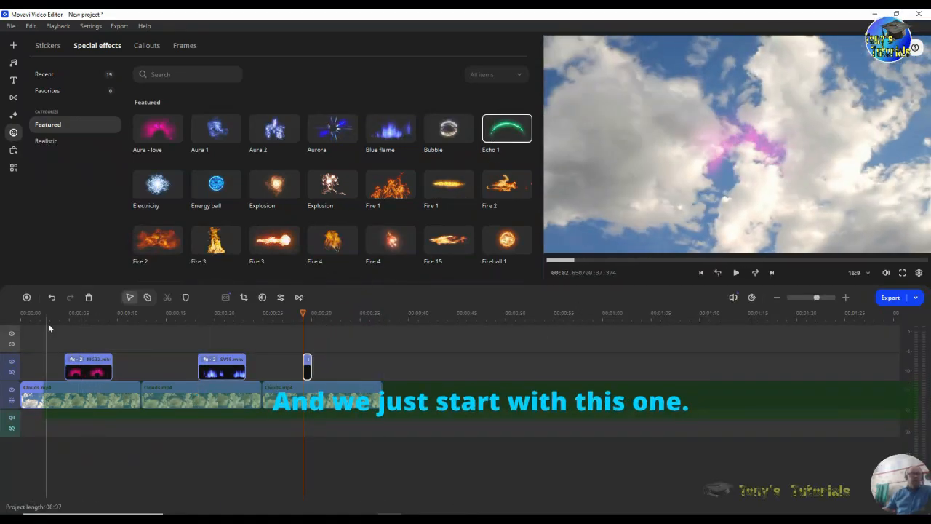
# Play back and scrub through the Aura - love effect over the first clouds clip
pyautogui.click(85, 369)
pyautogui.moveTo(85, 313); pyautogui.dragTo(57, 313)
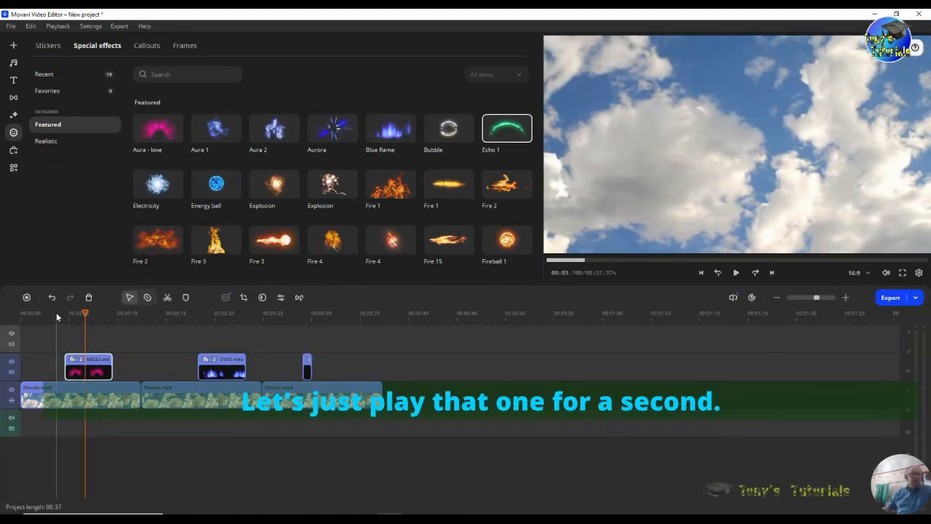
pyautogui.click(736, 273)
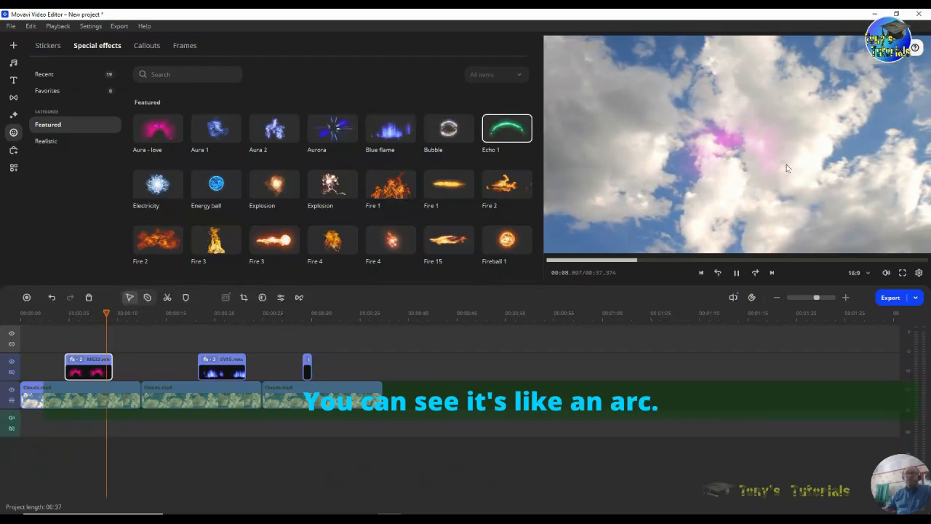
pyautogui.click(736, 273)
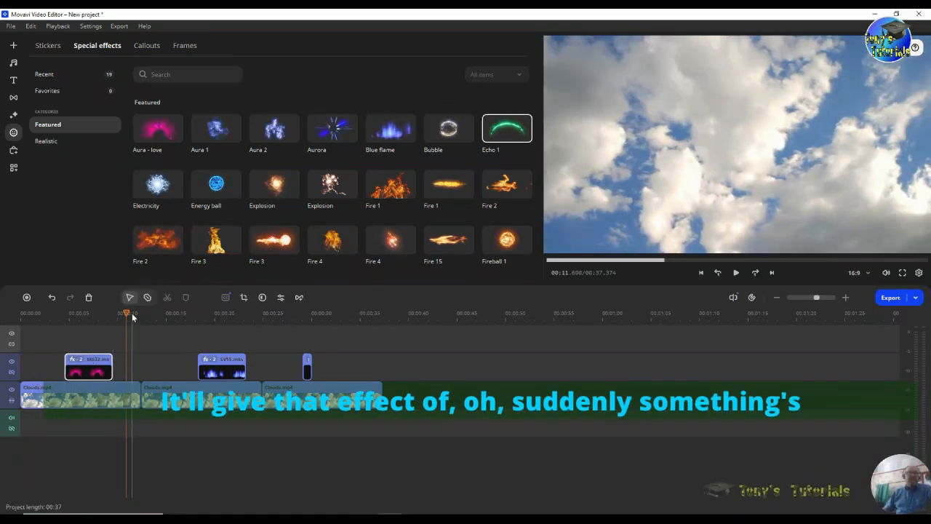
pyautogui.click(63, 317)
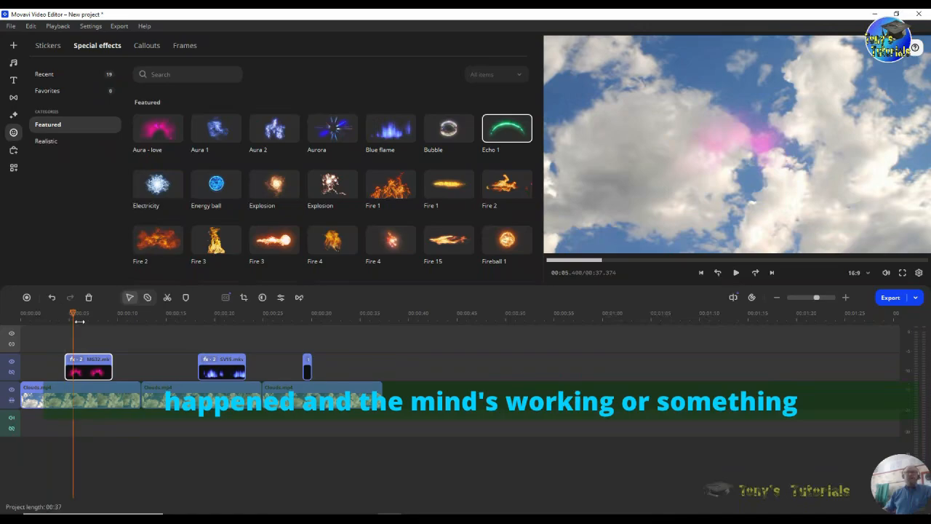
pyautogui.moveTo(79, 322)
pyautogui.mouseDown()
pyautogui.moveTo(114, 322)
pyautogui.moveTo(93, 325)
pyautogui.mouseUp()
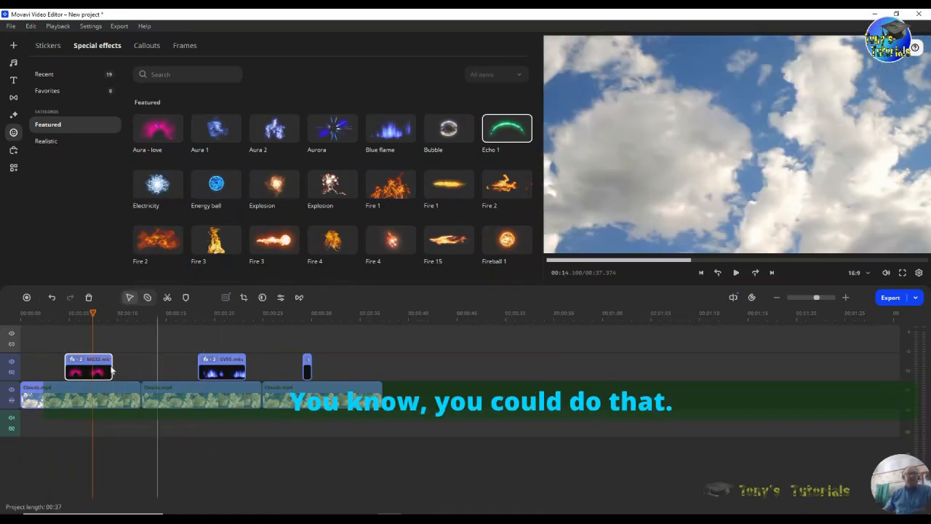
# Stretch the Aura - love effect to about 10.5 seconds and move it to start at about 1.9 seconds
pyautogui.moveTo(83, 372); pyautogui.dragTo(130, 361)
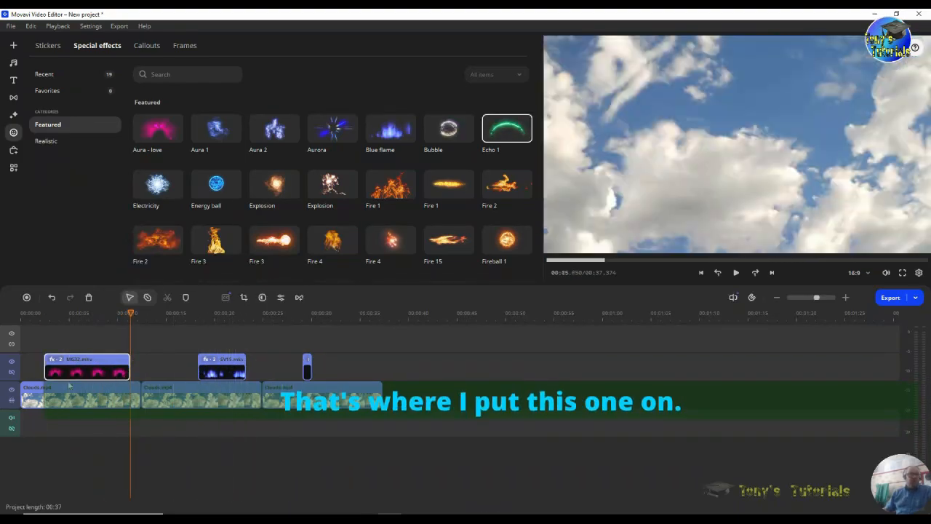
pyautogui.moveTo(63, 373); pyautogui.dragTo(51, 374)
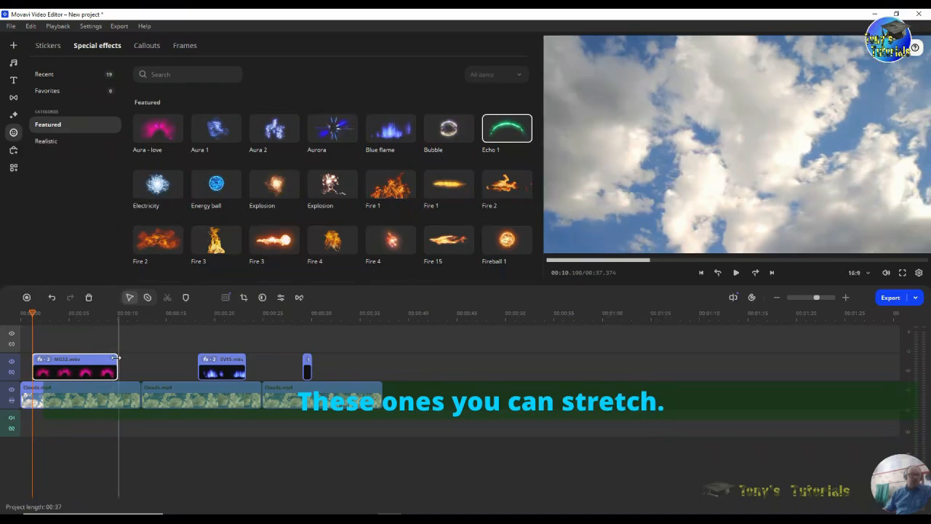
pyautogui.moveTo(116, 357); pyautogui.dragTo(134, 358)
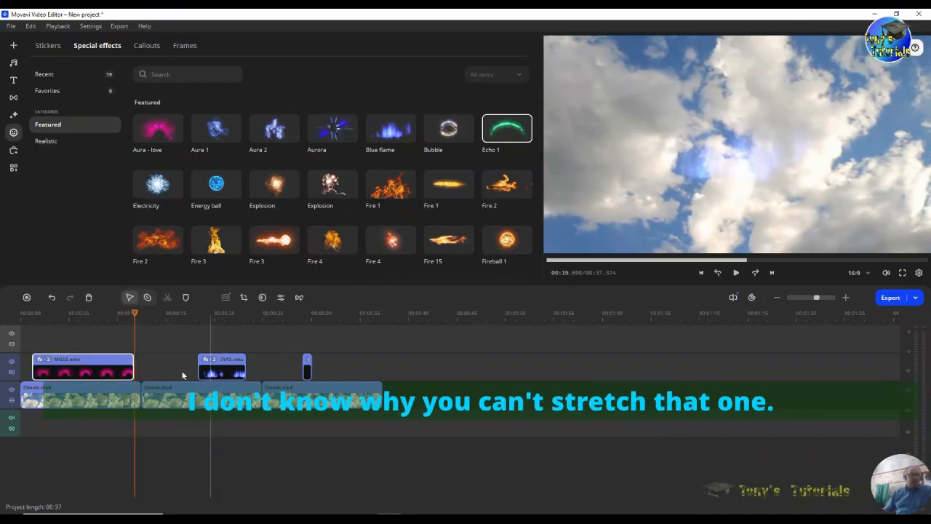
pyautogui.moveTo(80, 371); pyautogui.dragTo(88, 371)
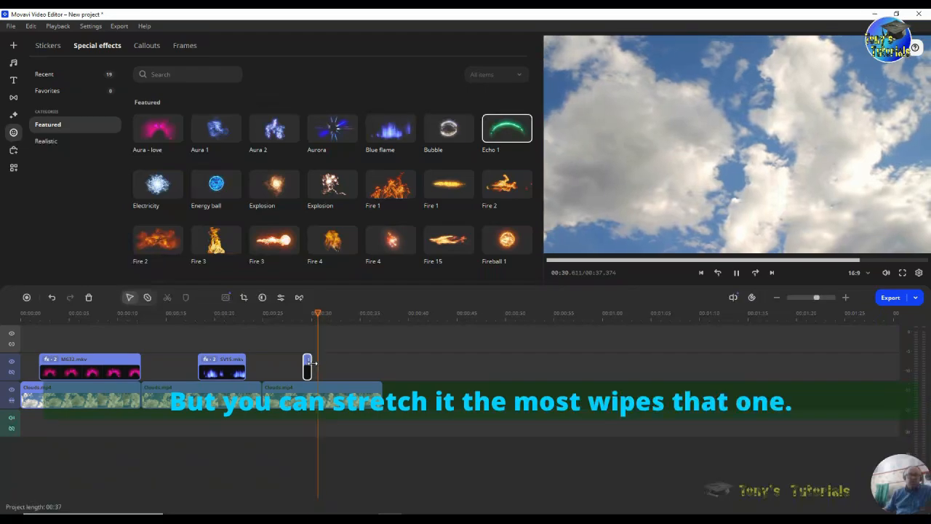
# Stretch the Echo 1 effect to about 7 seconds and check the available clip options for the Blue flame effect
pyautogui.moveTo(308, 362); pyautogui.dragTo(371, 362)
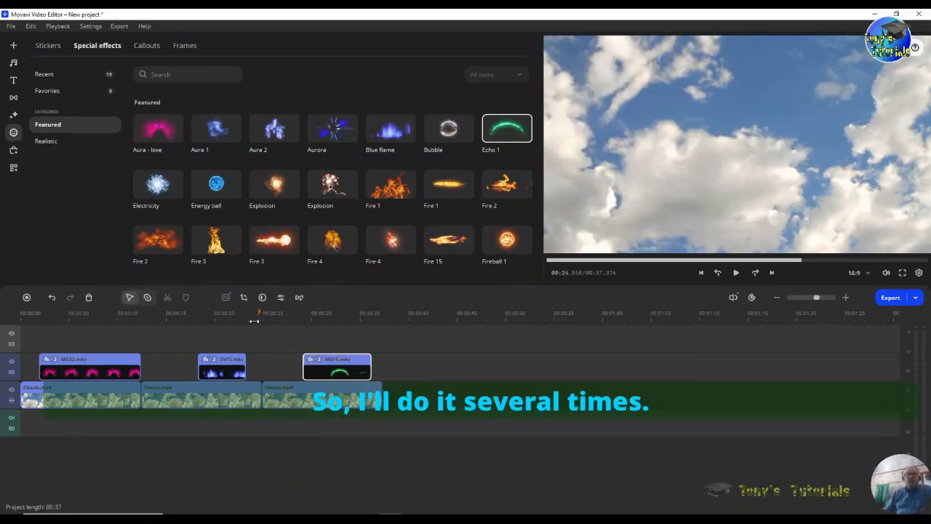
pyautogui.moveTo(254, 321); pyautogui.dragTo(204, 321)
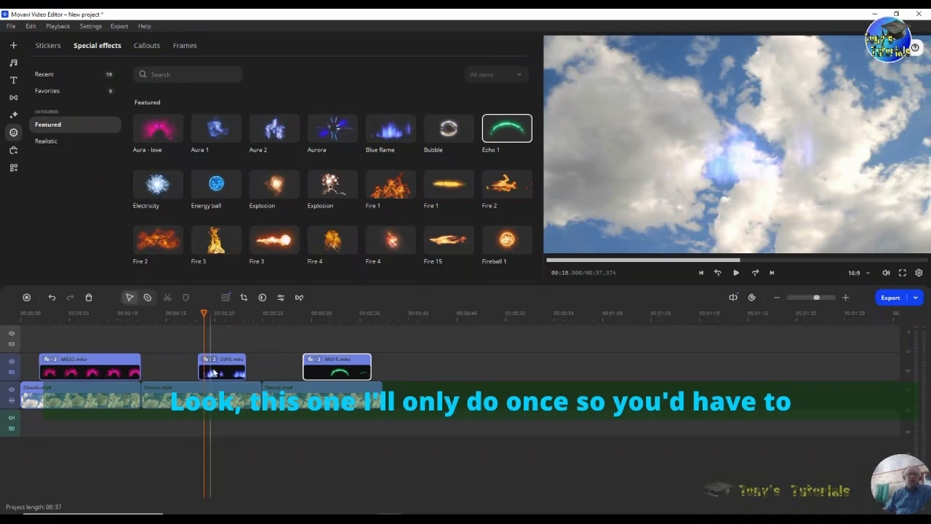
pyautogui.rightClick(222, 372)
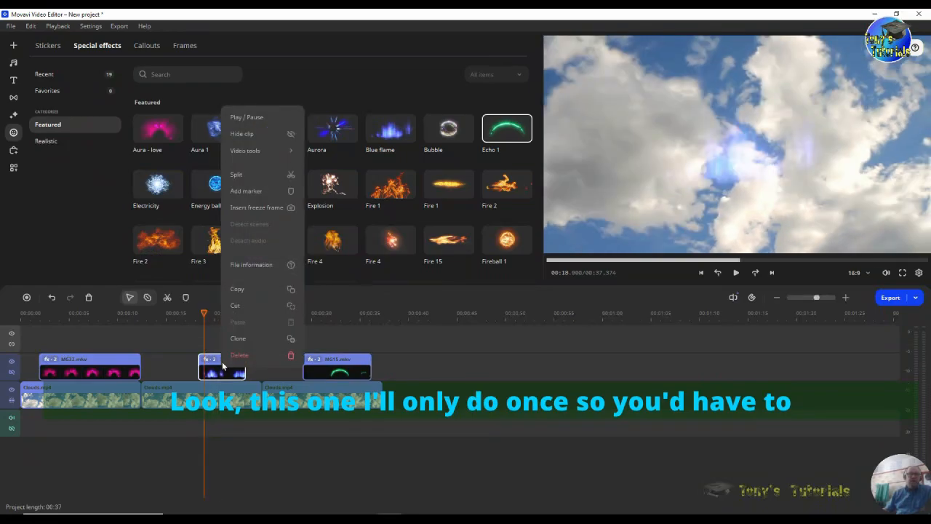
pyautogui.click(508, 338)
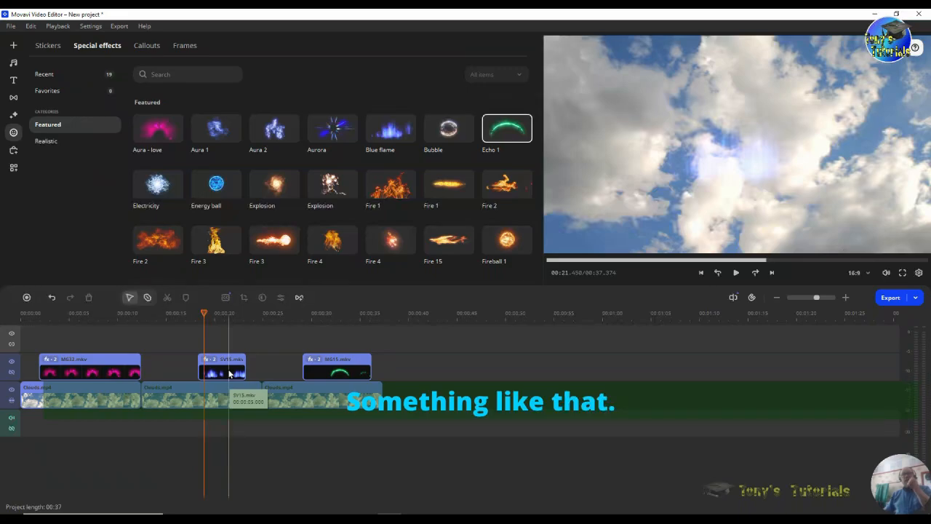
# Open the Aura - love effect's clip settings and shorten its duration to 5.4 seconds on the timeline
pyautogui.click(84, 369)
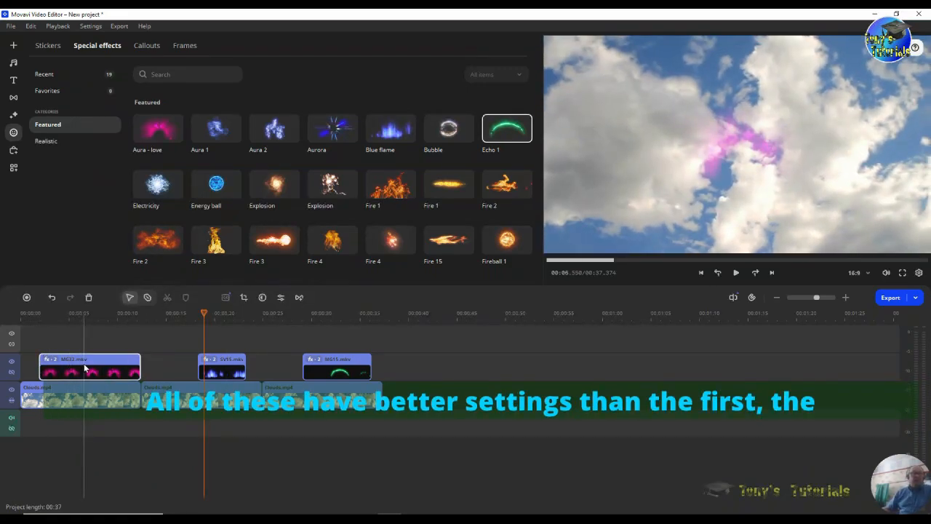
pyautogui.doubleClick(87, 367)
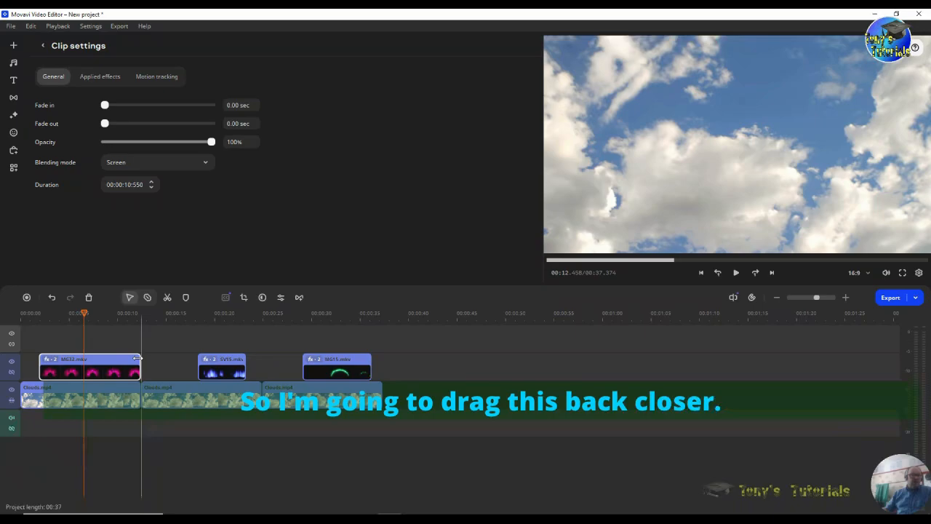
pyautogui.moveTo(137, 358); pyautogui.dragTo(90, 359)
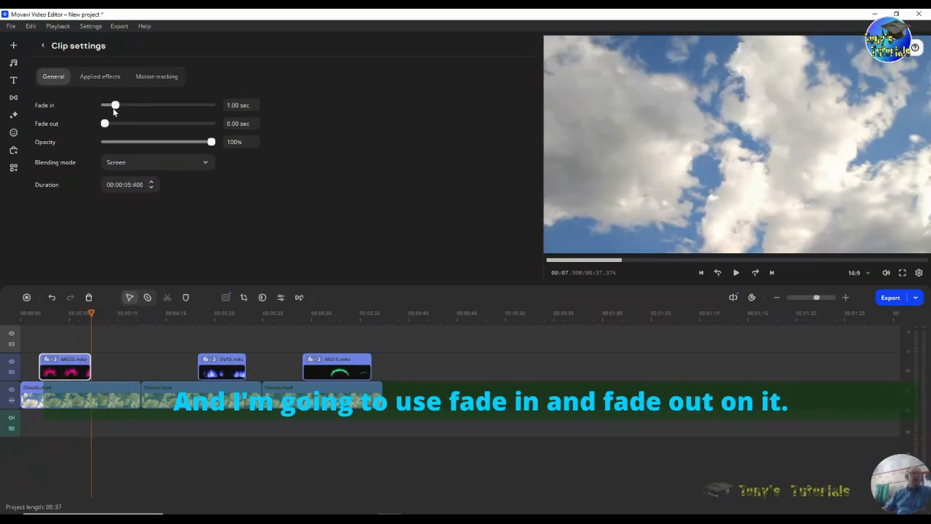
# Set the Aura - love effect's fade in and fade out to 2 seconds and play it back
pyautogui.moveTo(113, 108); pyautogui.dragTo(120, 109)
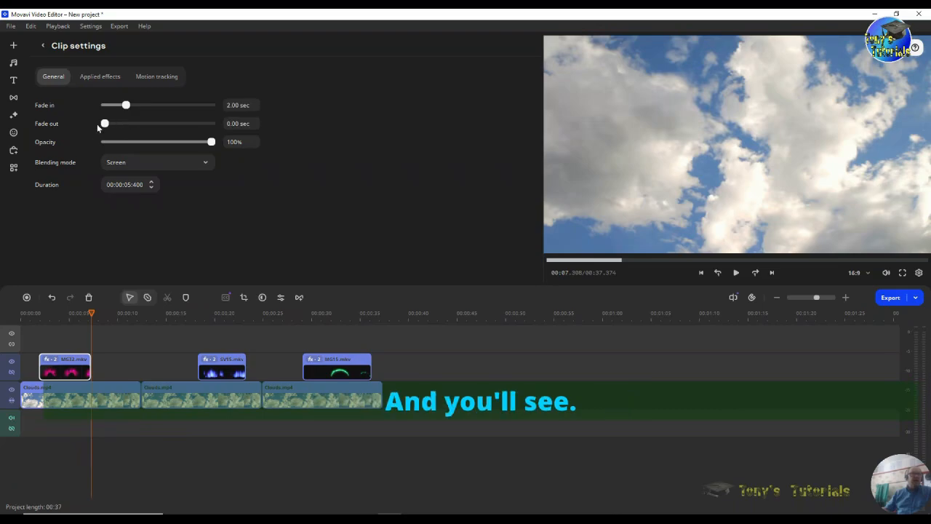
pyautogui.moveTo(105, 123); pyautogui.dragTo(116, 124)
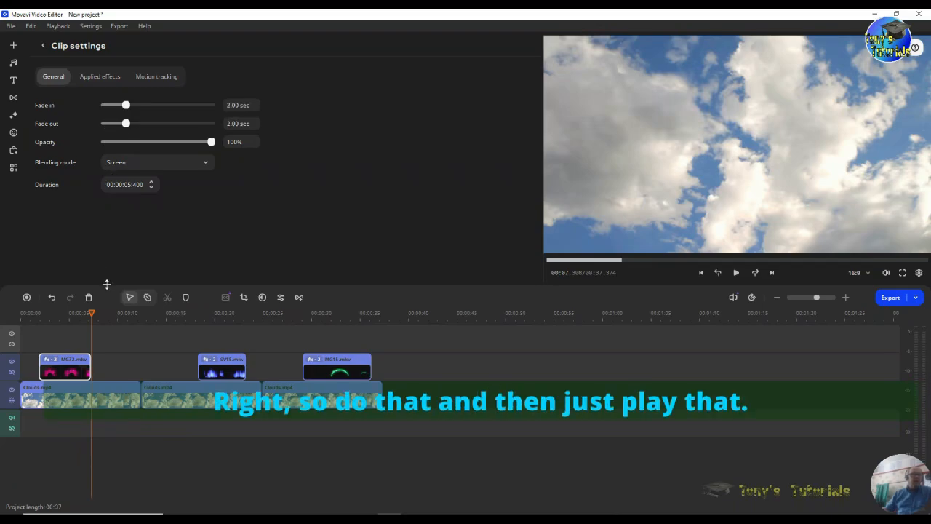
pyautogui.moveTo(91, 312); pyautogui.dragTo(34, 314)
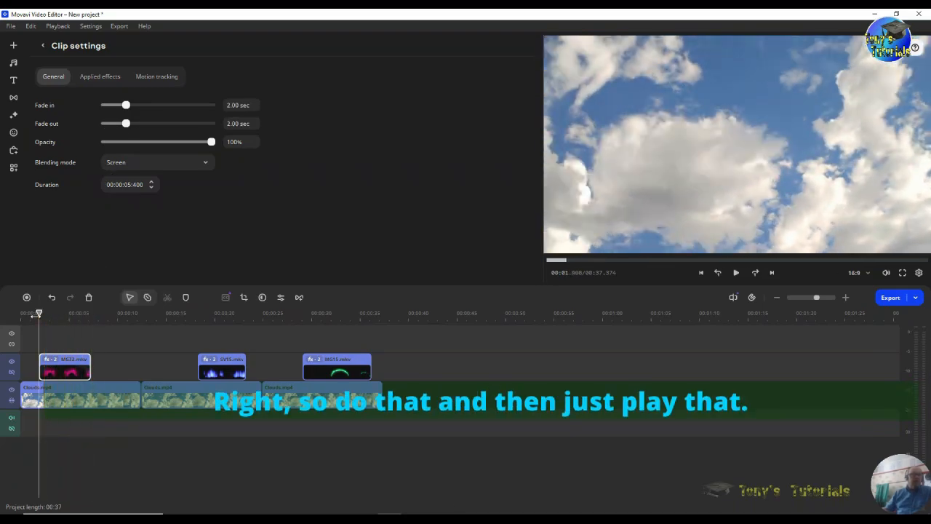
pyautogui.click(735, 273)
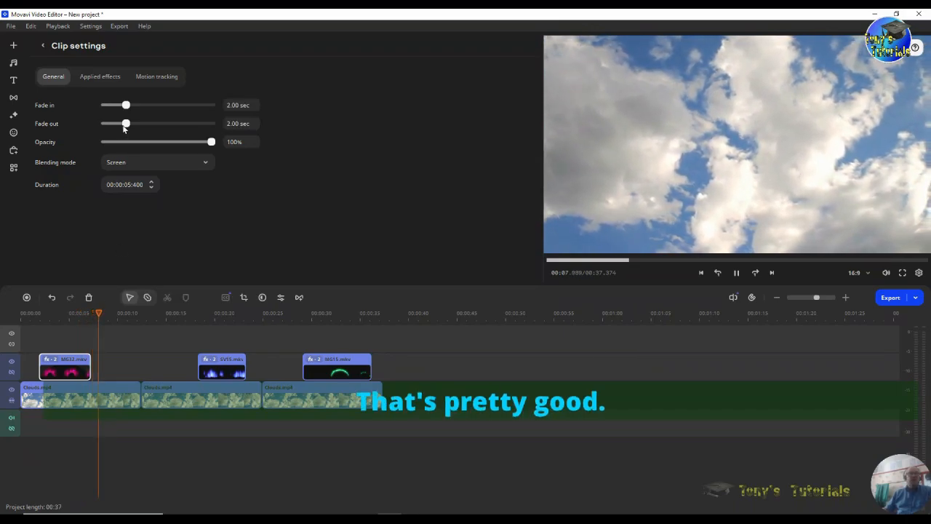
# Reduce the Aura - love effect's fade in and fade out to 1 second each and replay it
pyautogui.moveTo(126, 123); pyautogui.dragTo(115, 105)
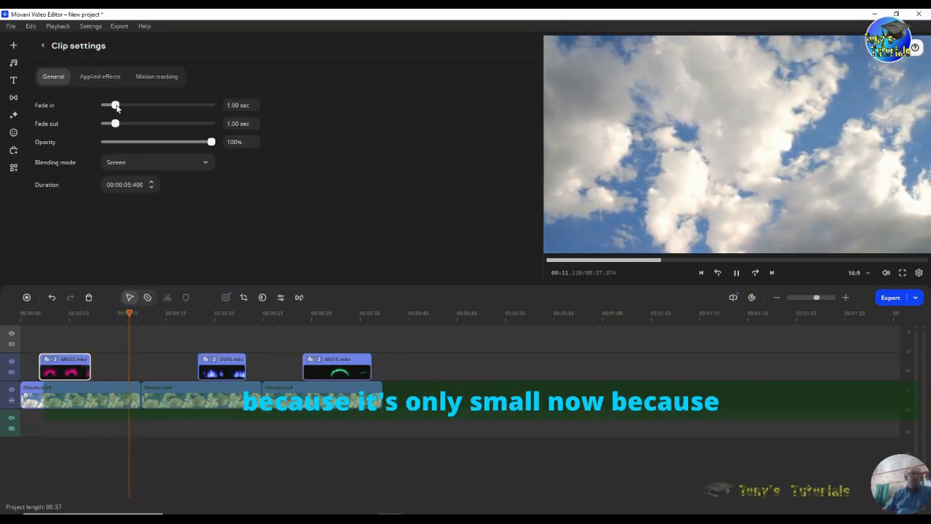
pyautogui.click(30, 315)
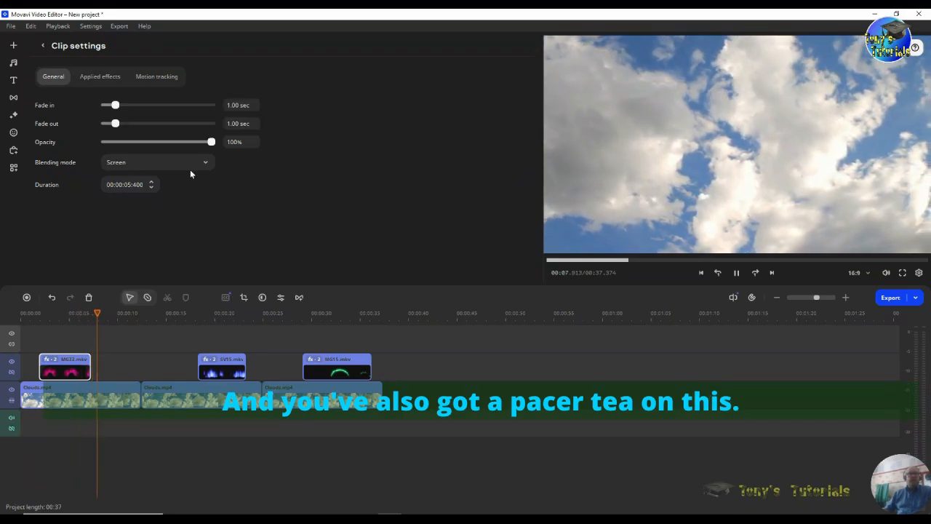
pyautogui.click(736, 273)
# Reset the Aura - love effect's fades to 0 seconds and test its opacity at 0% before returning it to 100%
pyautogui.click(61, 314)
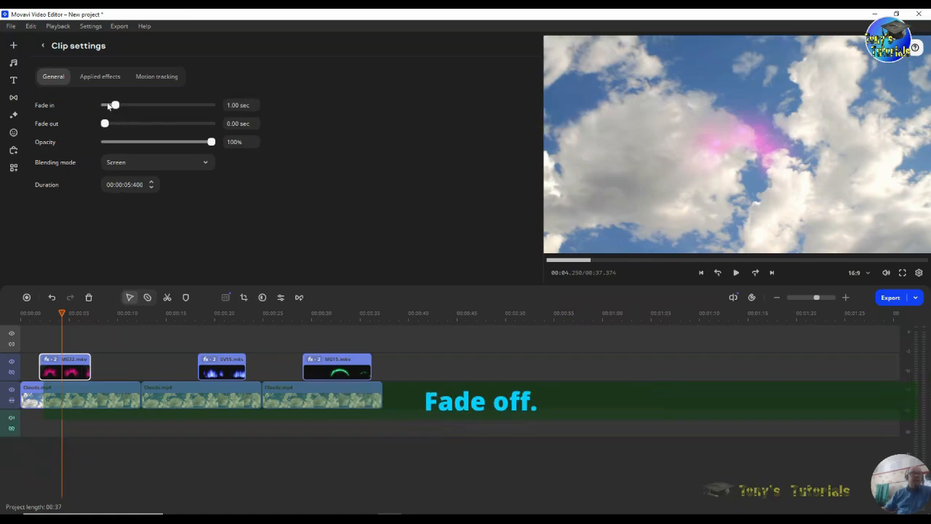
pyautogui.moveTo(108, 106); pyautogui.dragTo(102, 106)
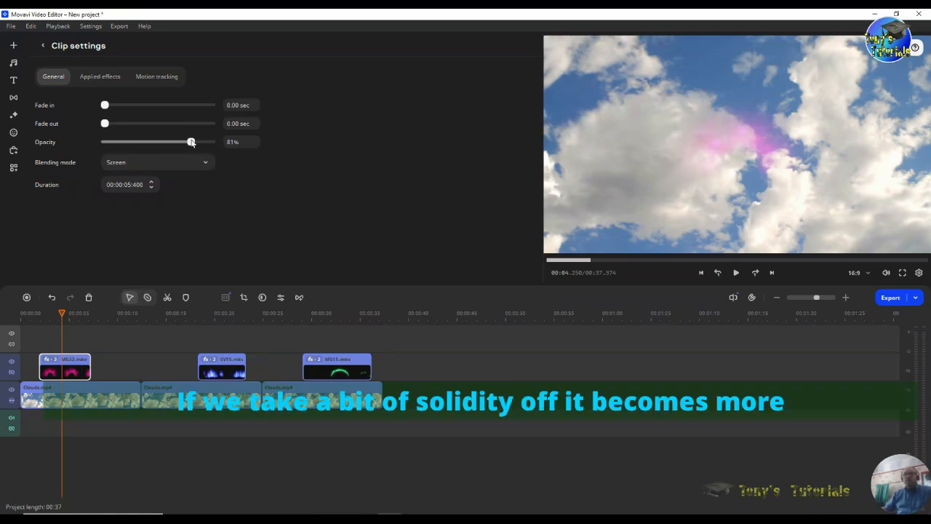
pyautogui.moveTo(191, 142); pyautogui.dragTo(183, 142)
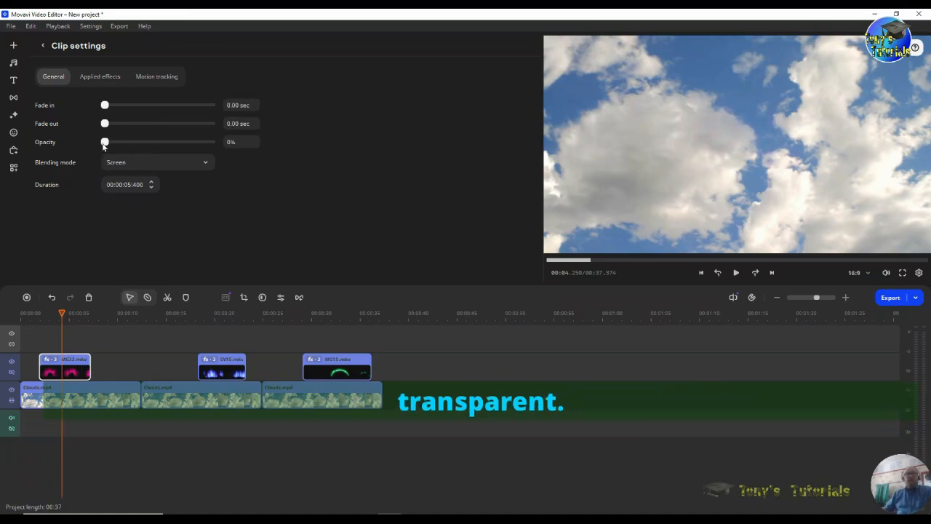
pyautogui.moveTo(104, 143); pyautogui.dragTo(209, 143)
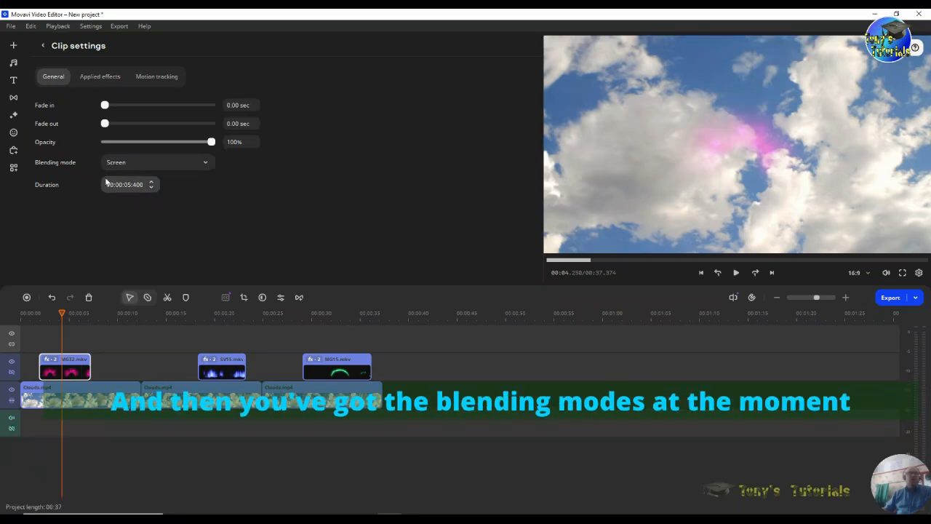
# Try the Color dodge, Darken, Difference and Exclusion blending modes on the Aura - love effect
pyautogui.click(205, 164)
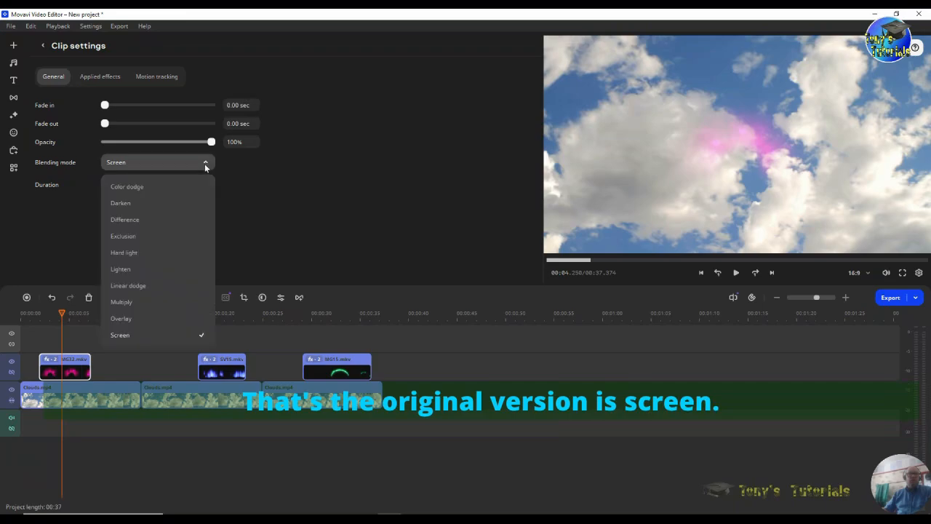
pyautogui.click(186, 187)
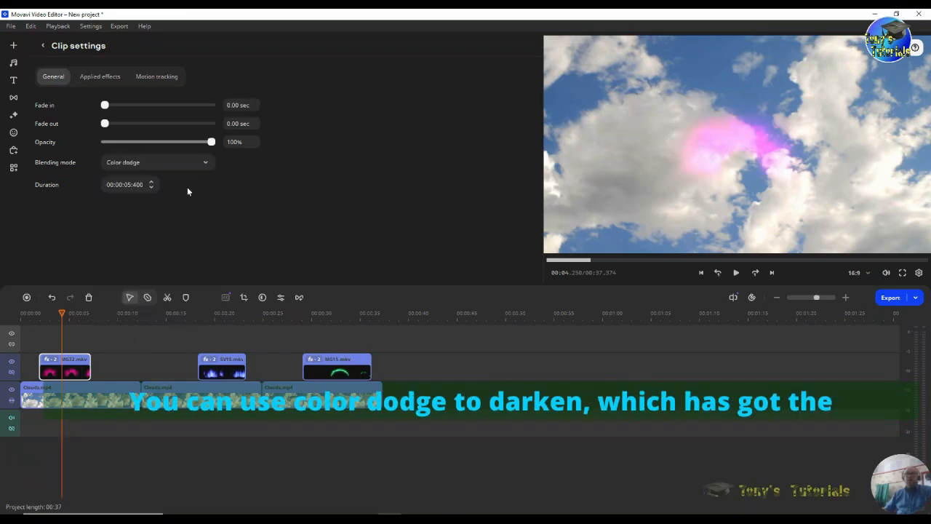
pyautogui.click(188, 167)
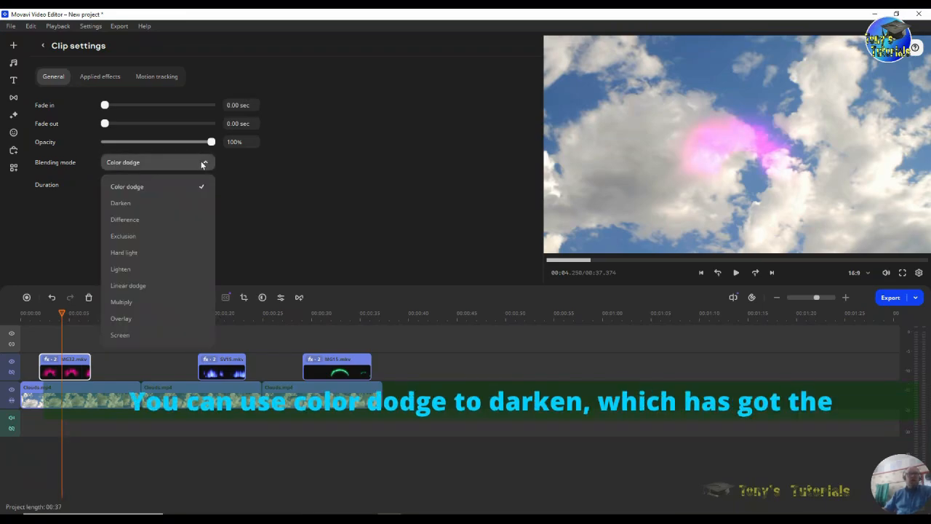
pyautogui.click(176, 209)
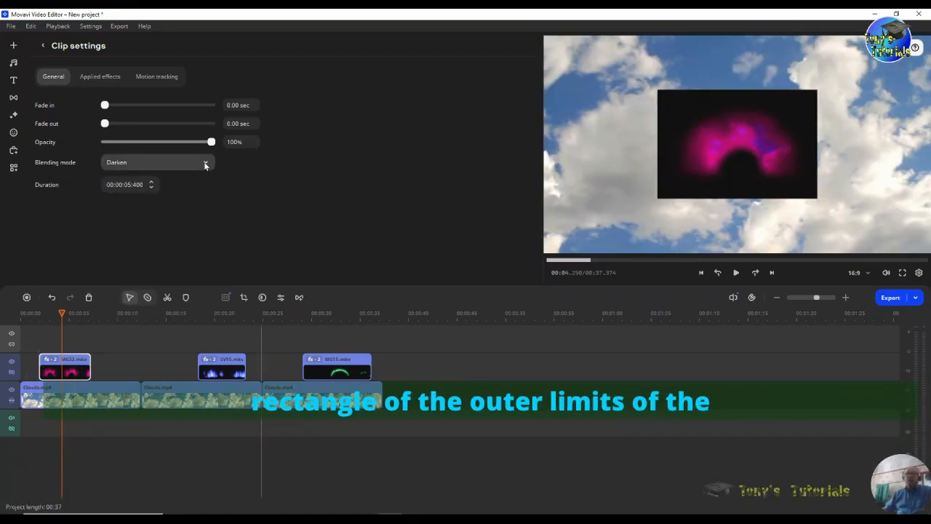
pyautogui.click(205, 164)
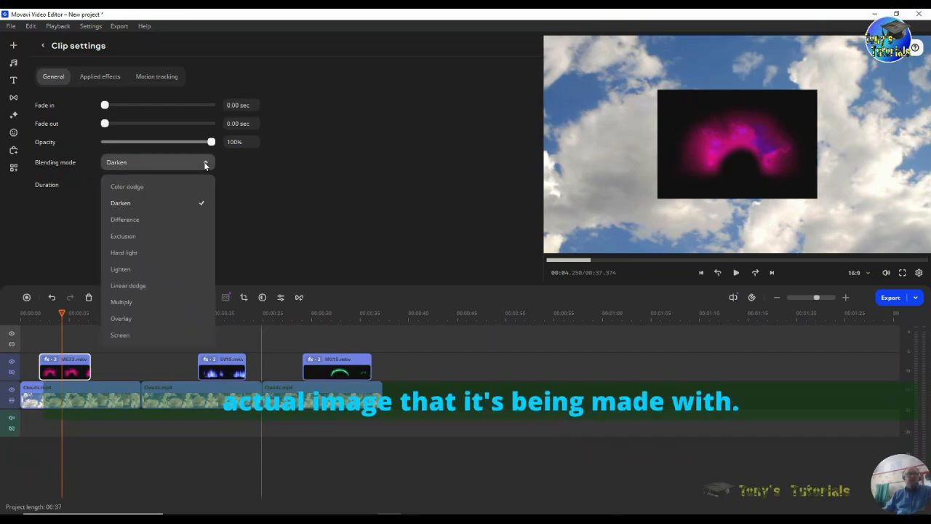
pyautogui.click(199, 222)
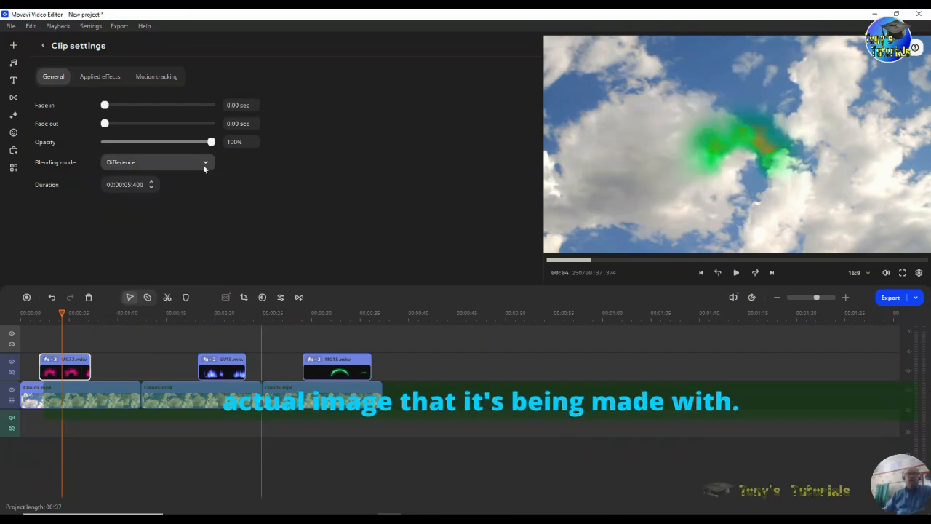
pyautogui.click(204, 164)
pyautogui.click(193, 239)
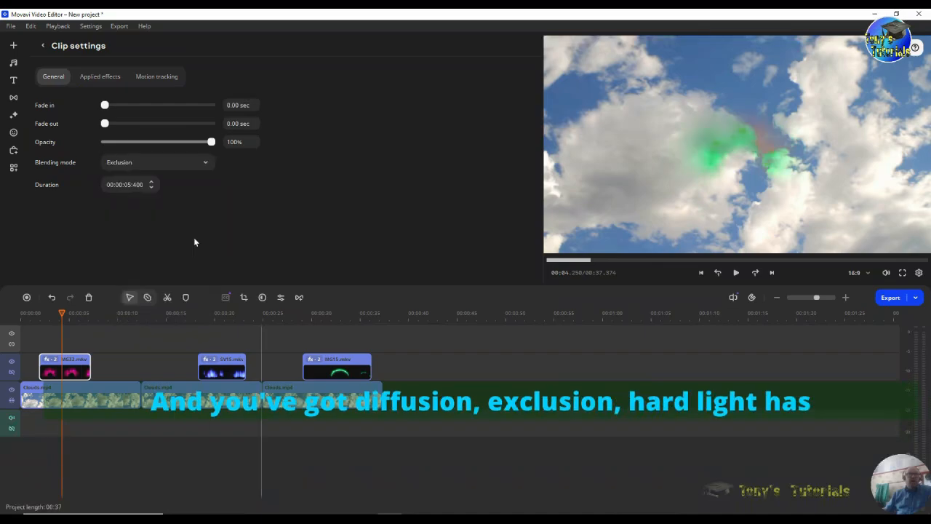
# Try the Hard light, Lighten, Linear dodge and Multiply blending modes on the Aura - love effect
pyautogui.click(207, 165)
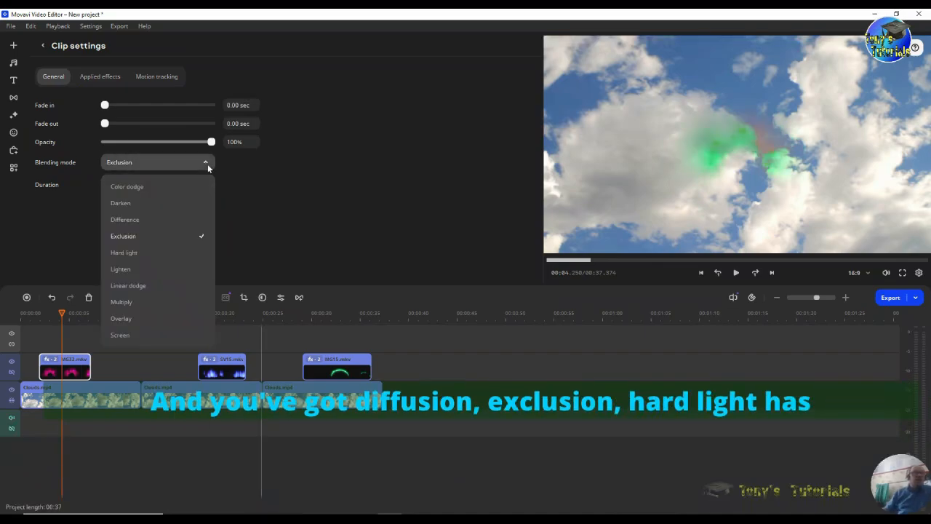
pyautogui.click(192, 255)
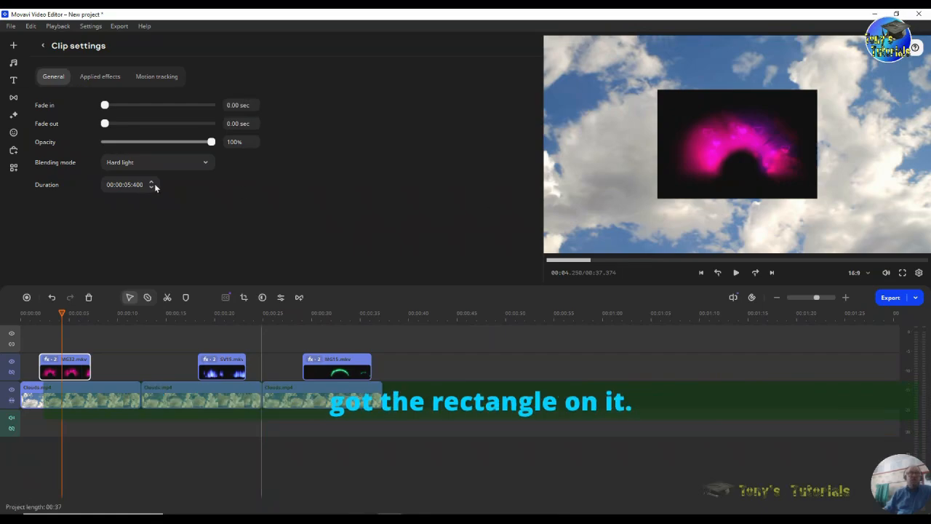
pyautogui.click(199, 162)
pyautogui.click(192, 271)
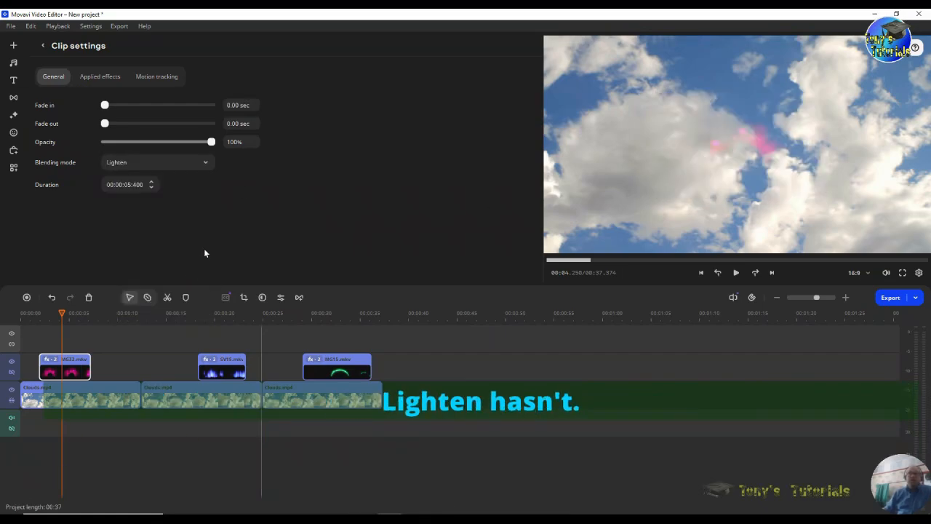
pyautogui.click(206, 162)
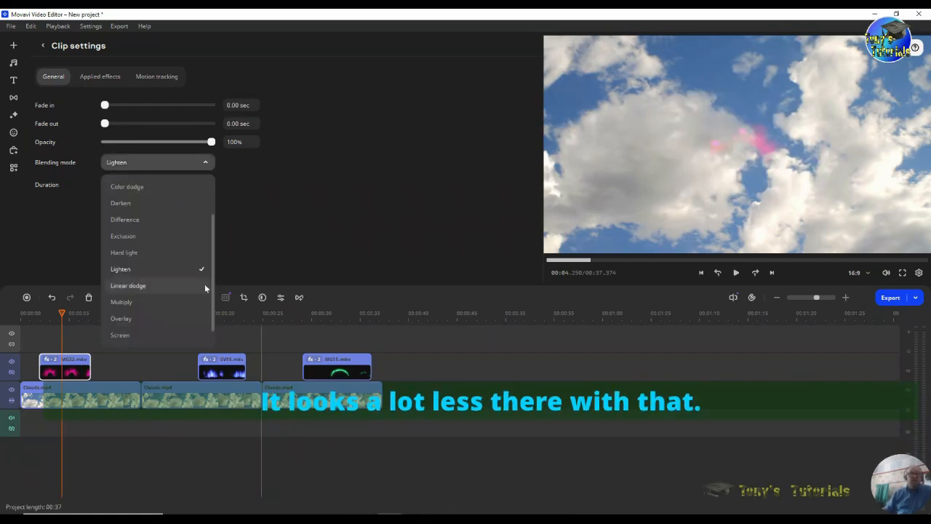
pyautogui.click(200, 285)
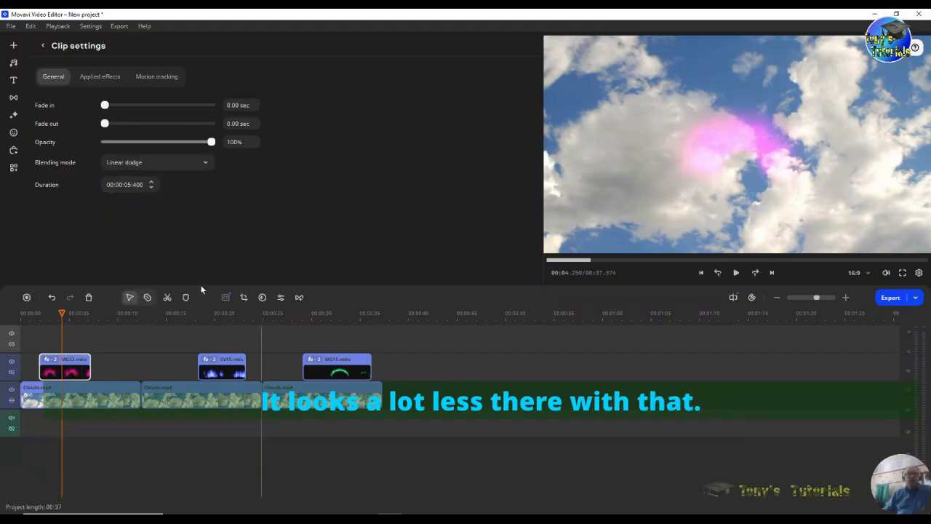
pyautogui.click(201, 162)
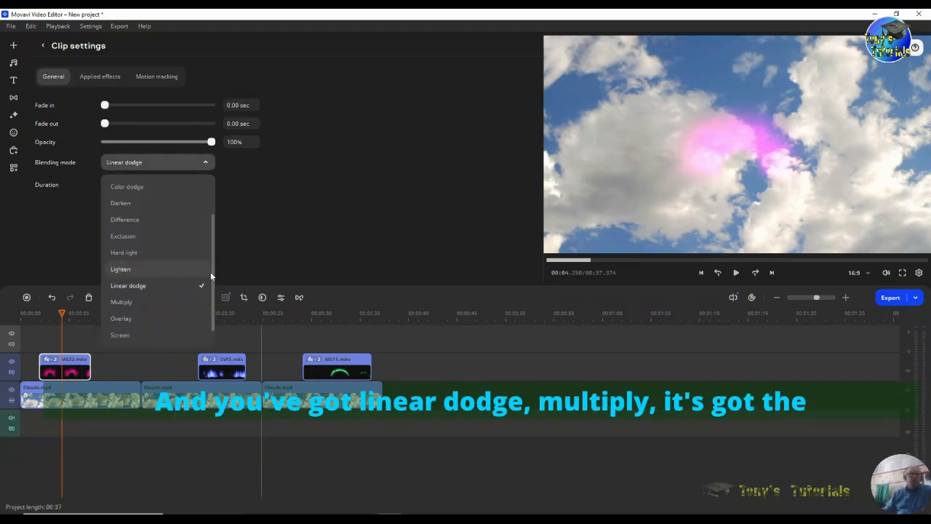
pyautogui.click(188, 308)
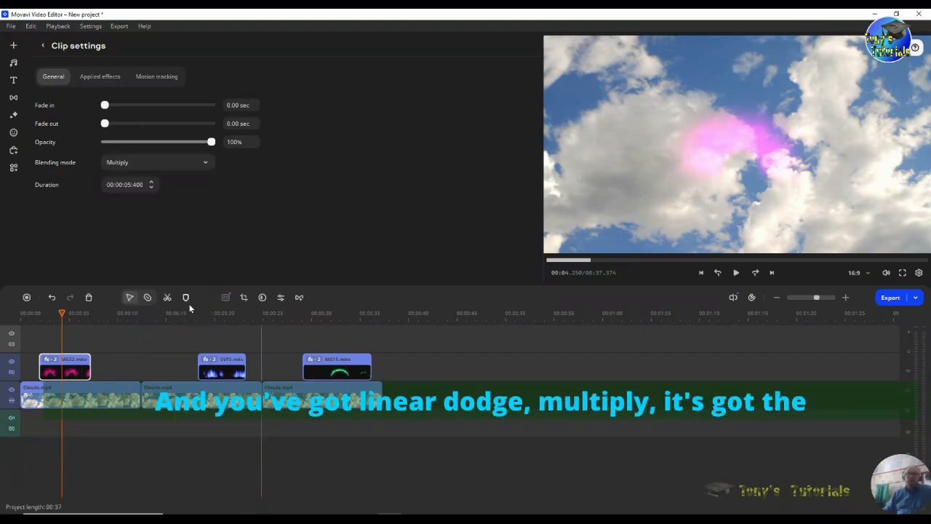
# Try the Overlay blending mode on the Aura - love effect and return it to Screen
pyautogui.click(207, 162)
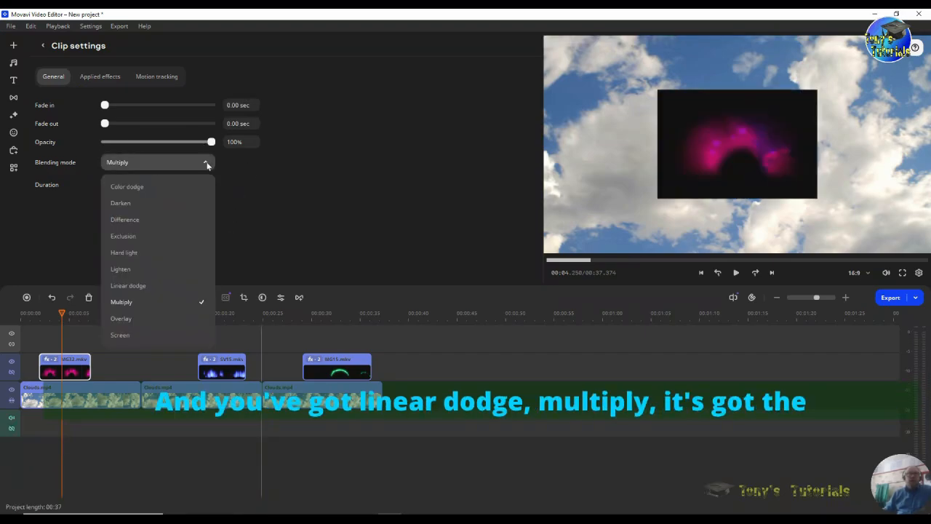
pyautogui.click(194, 322)
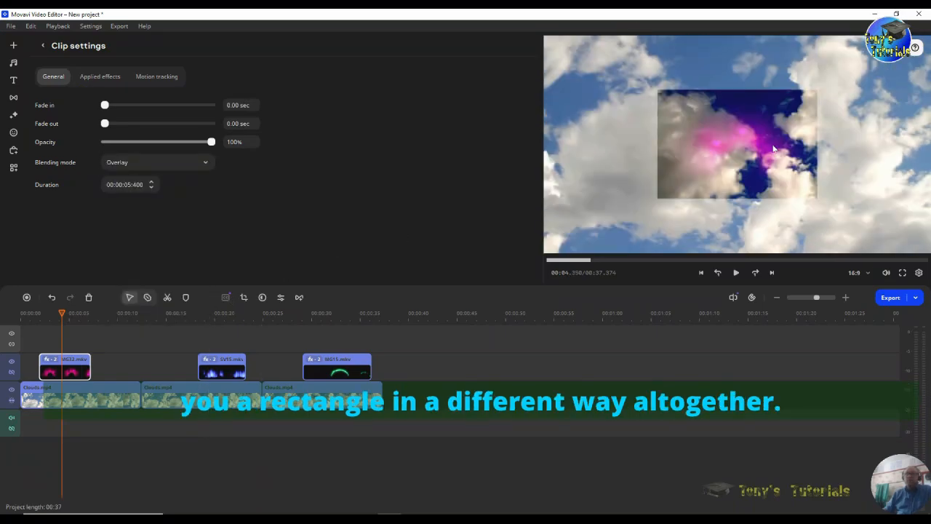
pyautogui.click(201, 161)
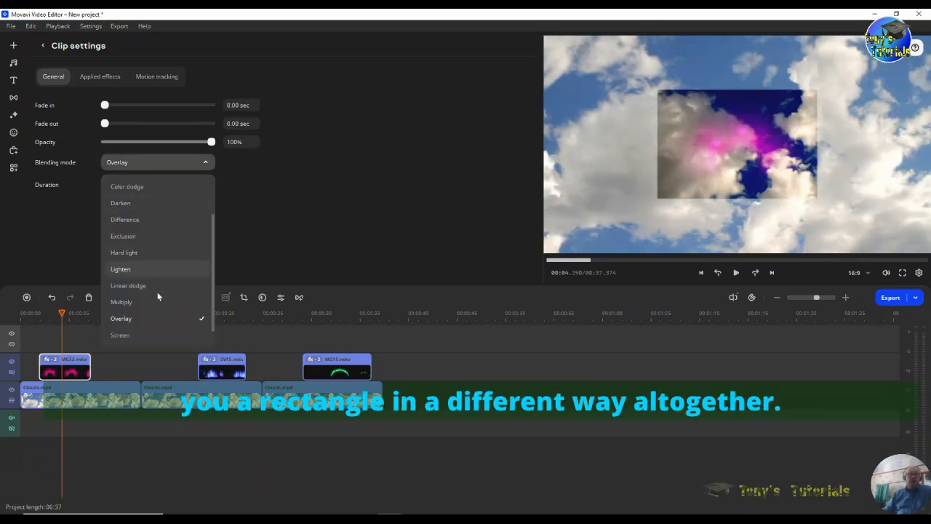
pyautogui.click(178, 336)
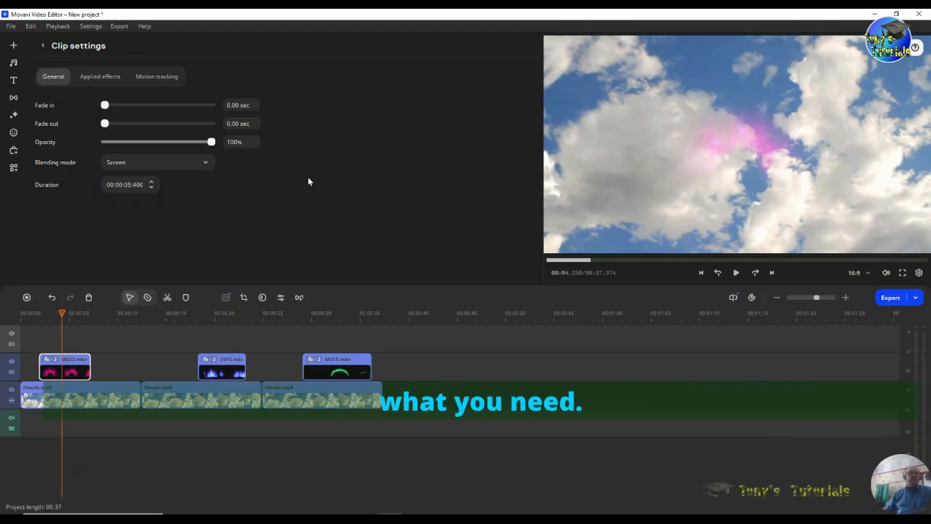
# Turn the Aura - love clip's applied Picture in picture and Blending mode effects off and on again, one after the other, to compare
pyautogui.click(96, 75)
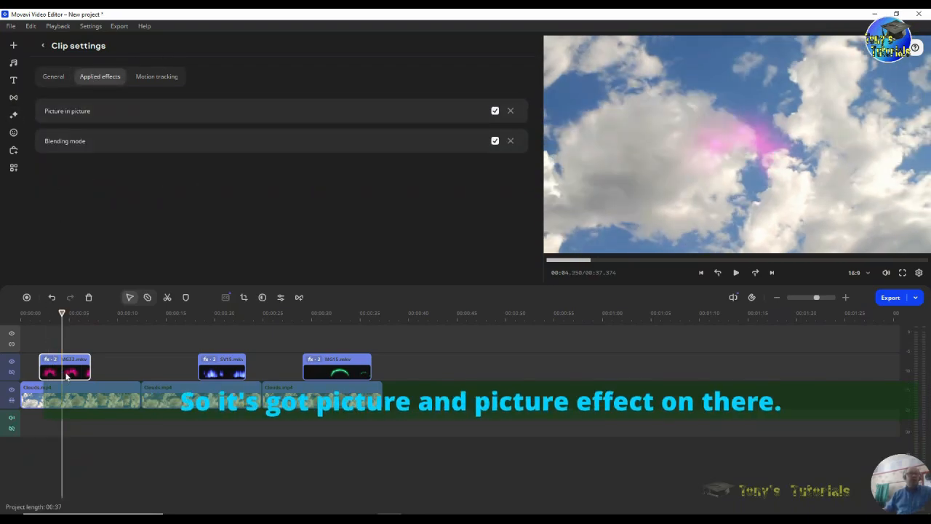
pyautogui.click(494, 110)
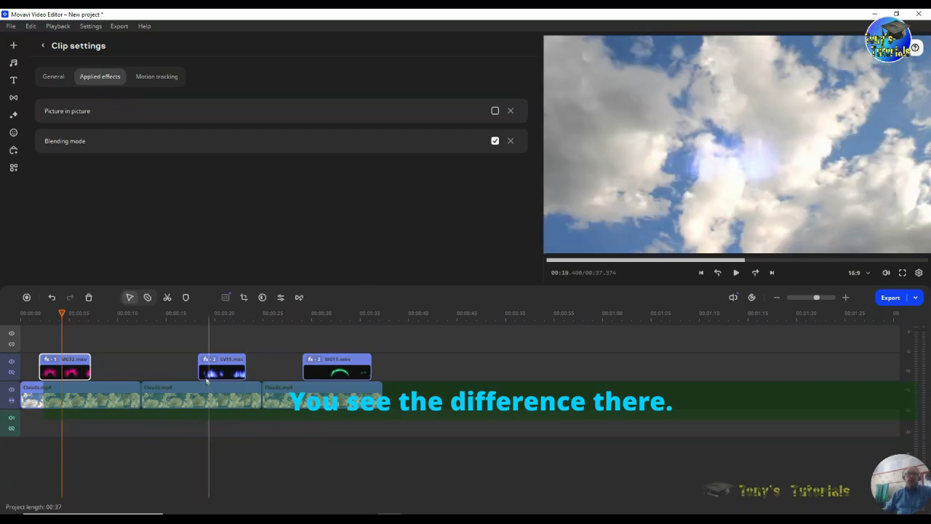
pyautogui.moveTo(61, 312); pyautogui.dragTo(82, 310)
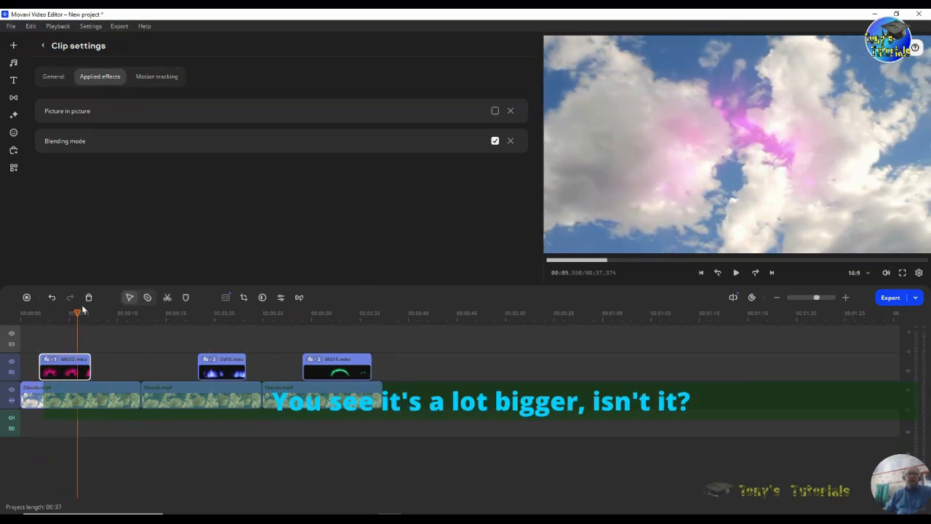
pyautogui.click(494, 111)
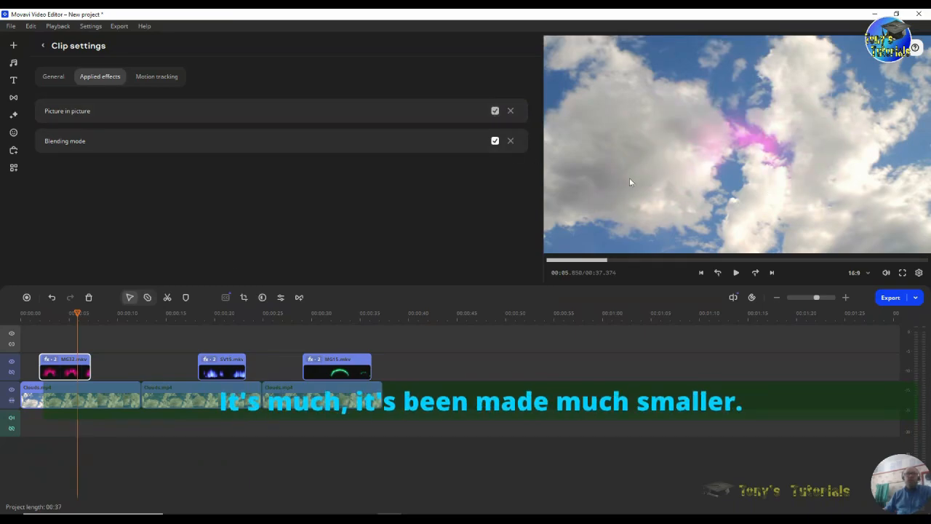
pyautogui.click(495, 141)
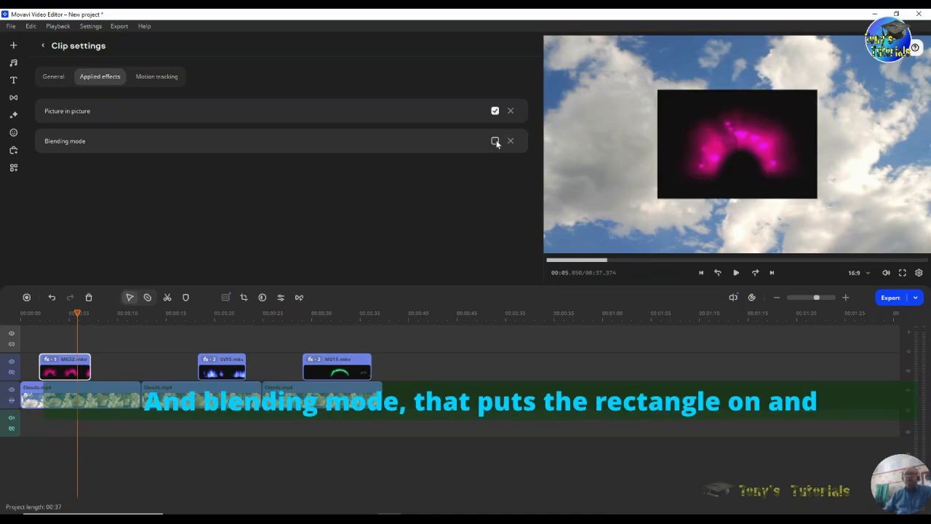
pyautogui.click(496, 141)
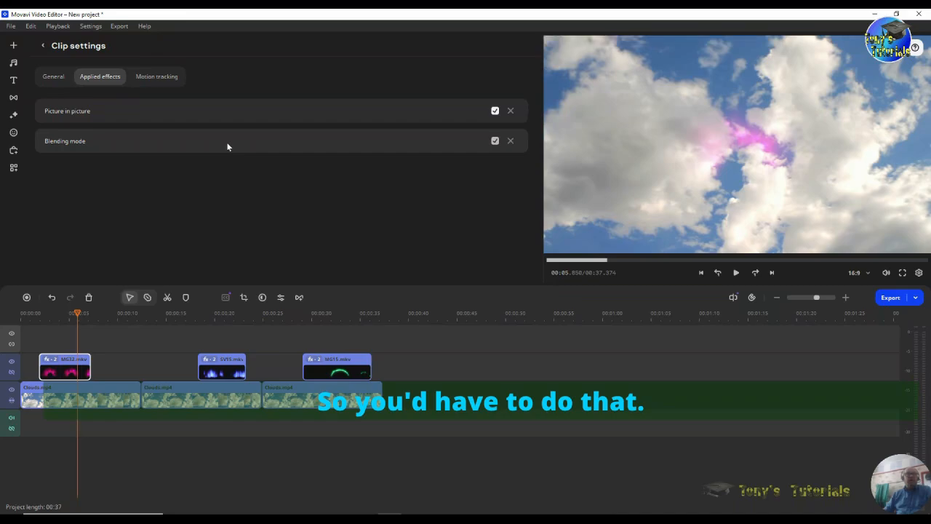
# Examine the applied effects of the blue effect clip and the green arc effect clip
pyautogui.click(222, 360)
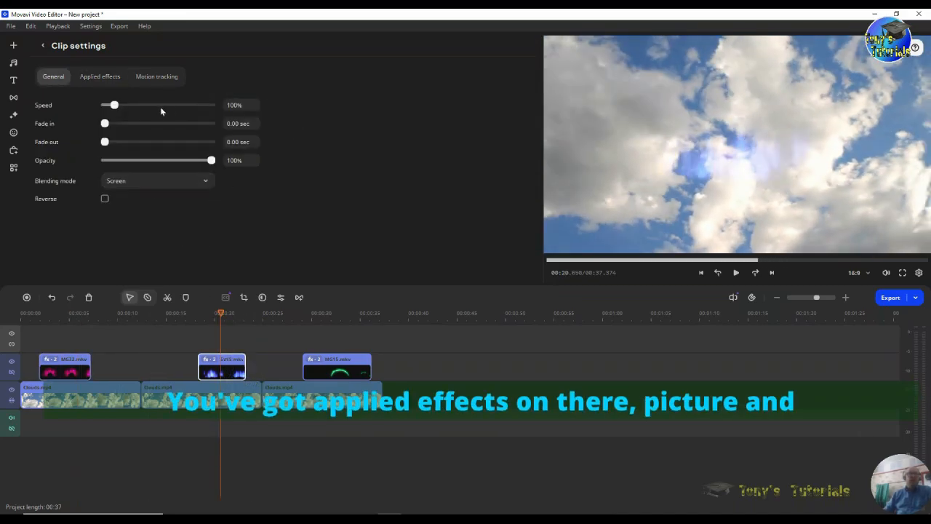
pyautogui.click(107, 78)
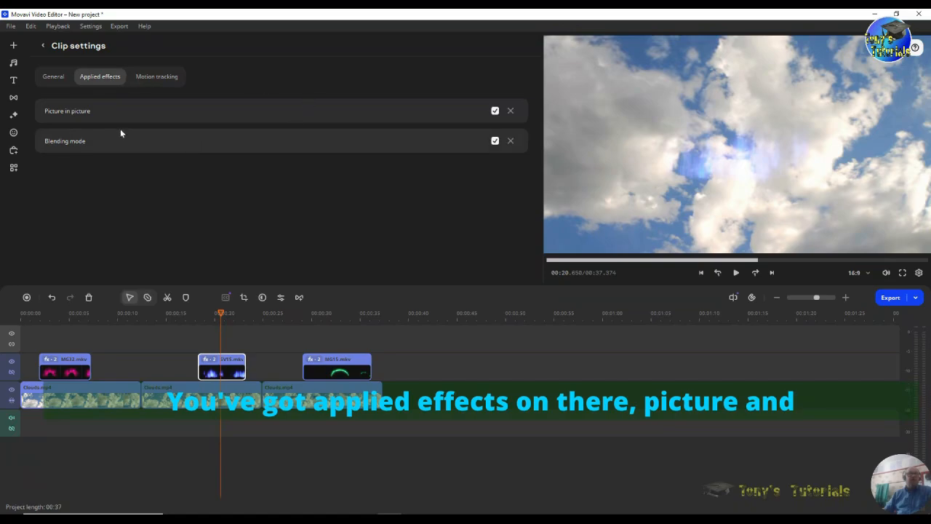
pyautogui.click(337, 368)
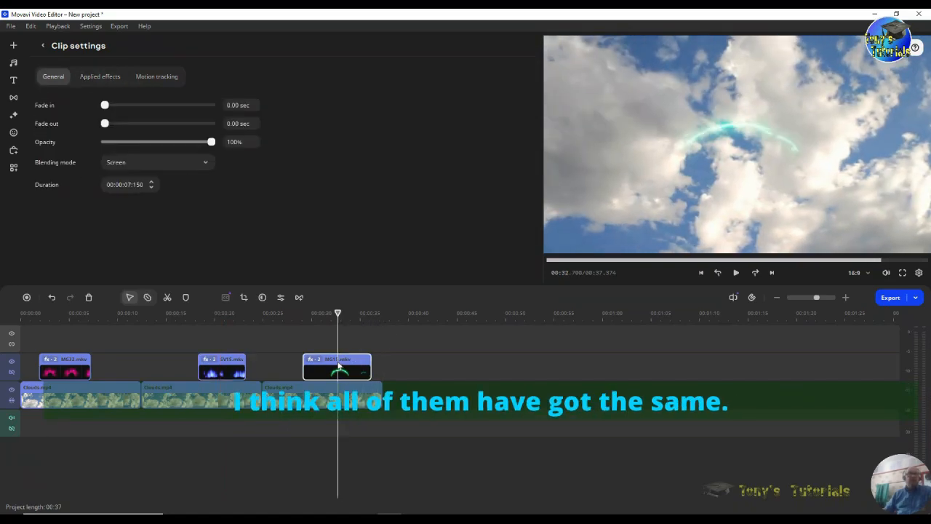
pyautogui.click(111, 78)
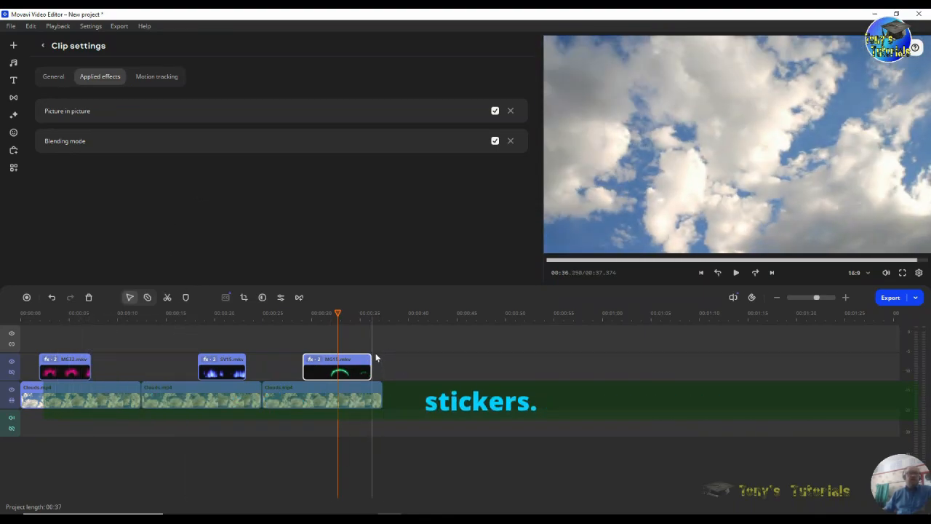
# Review the green arc effect clip's general settings and its motion tracking options
pyautogui.click(55, 78)
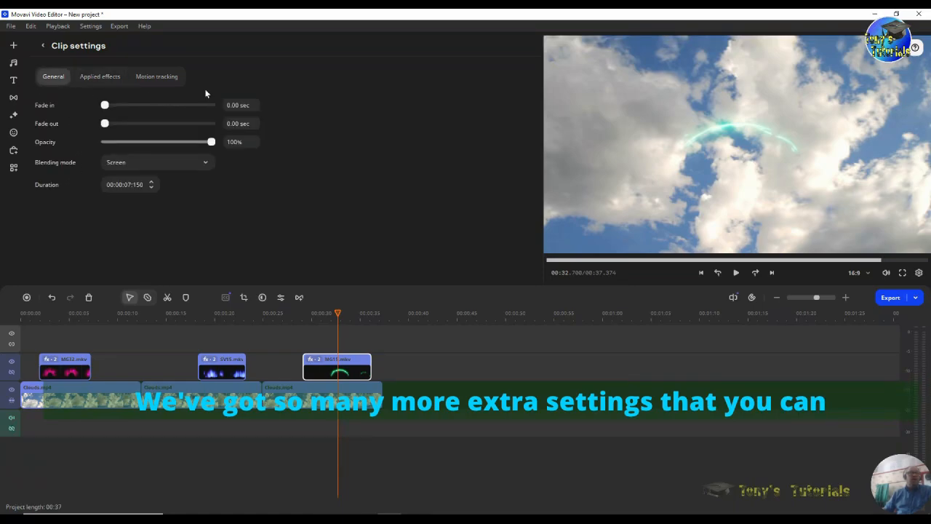
pyautogui.click(162, 77)
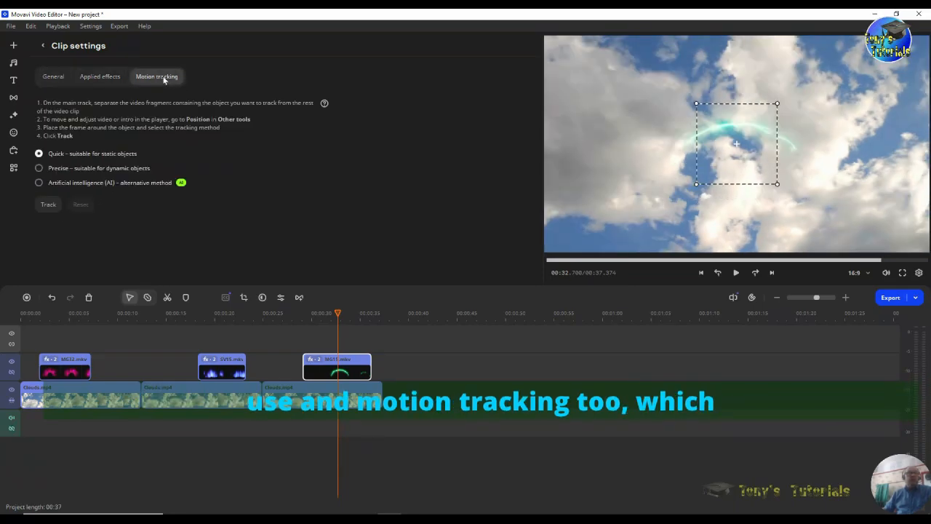
pyautogui.click(53, 78)
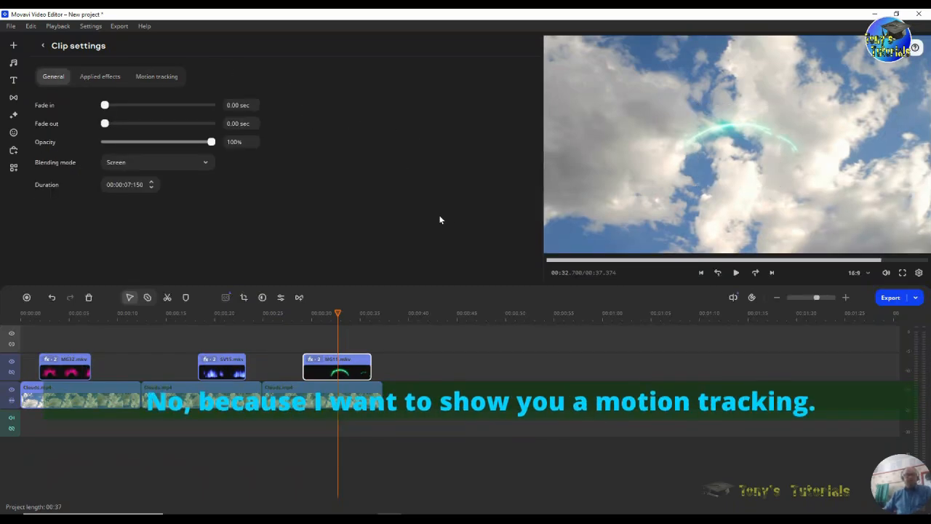
# Select all the effect and Clouds clips on the timeline and delete them
pyautogui.moveTo(459, 365); pyautogui.dragTo(44, 393)
pyautogui.rightClick(88, 364)
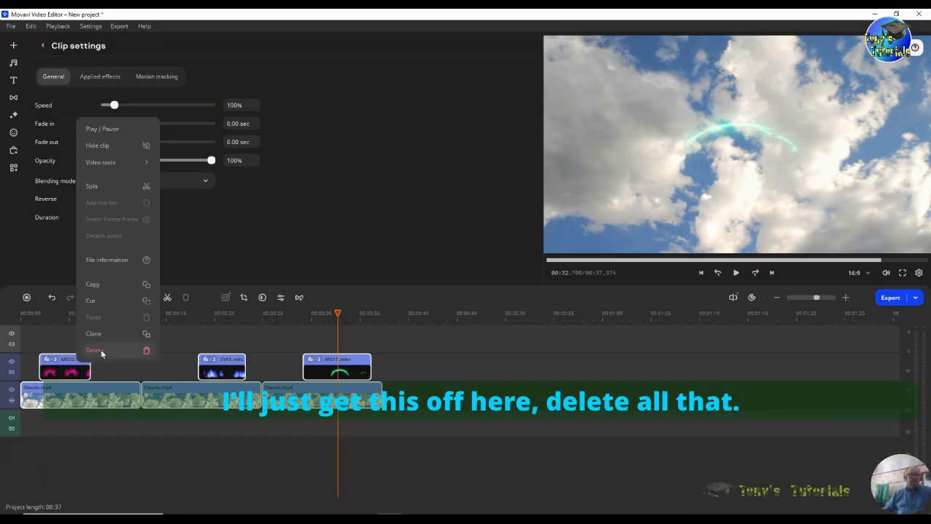
pyautogui.click(95, 350)
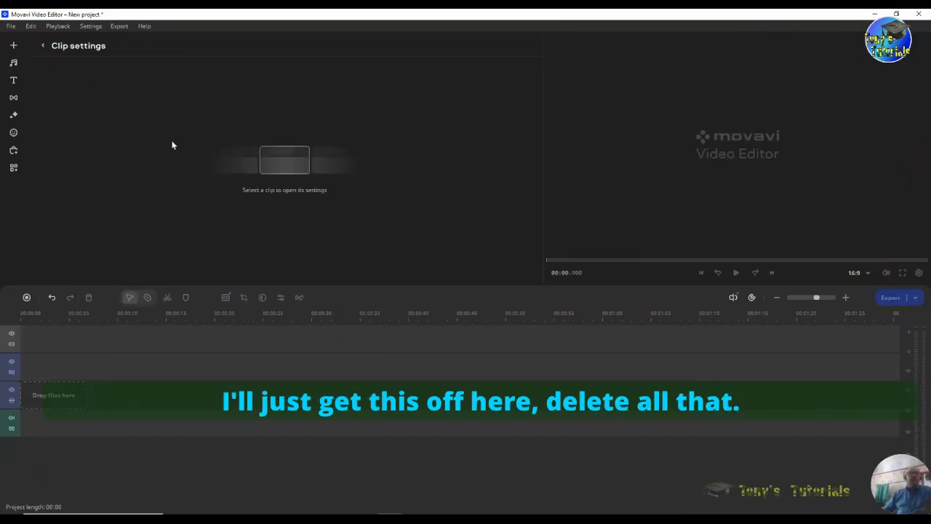
# Place seaplane.mp4 from the project files at the start of the main video track
pyautogui.click(14, 47)
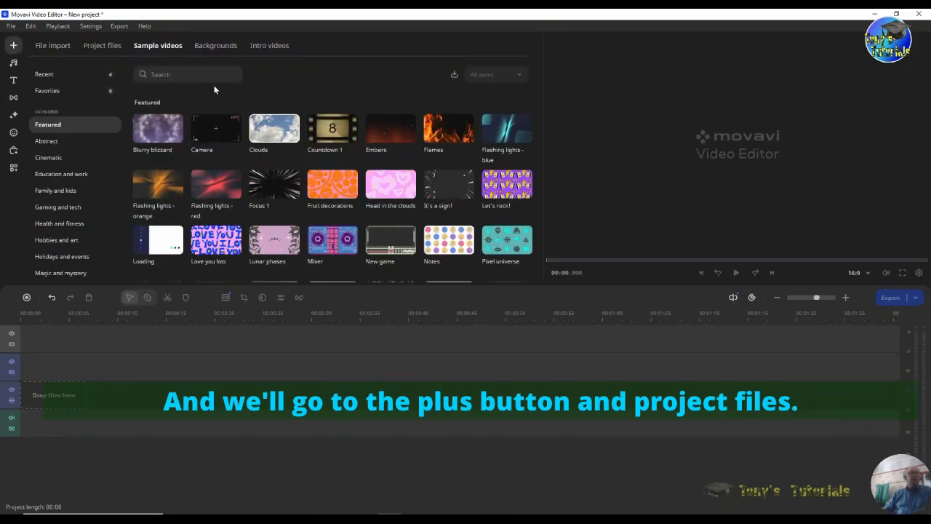
pyautogui.click(110, 47)
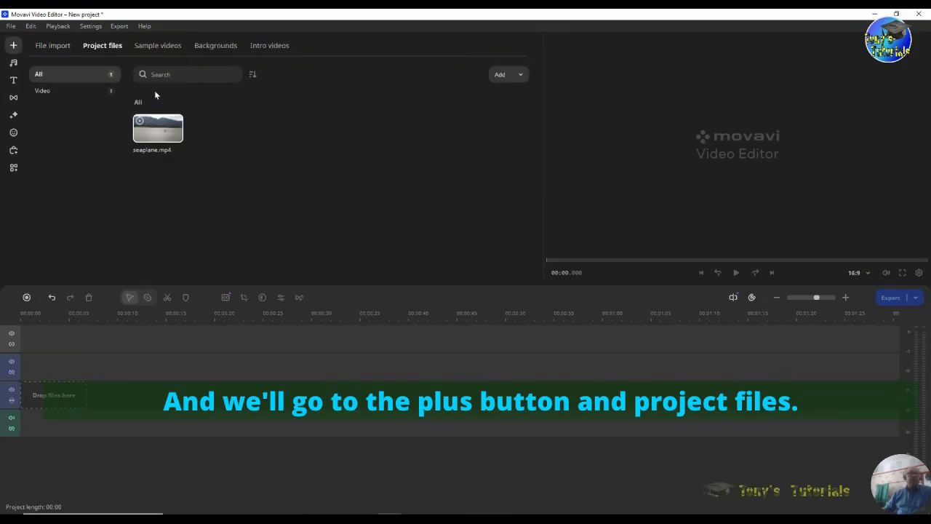
pyautogui.moveTo(156, 125); pyautogui.dragTo(48, 393)
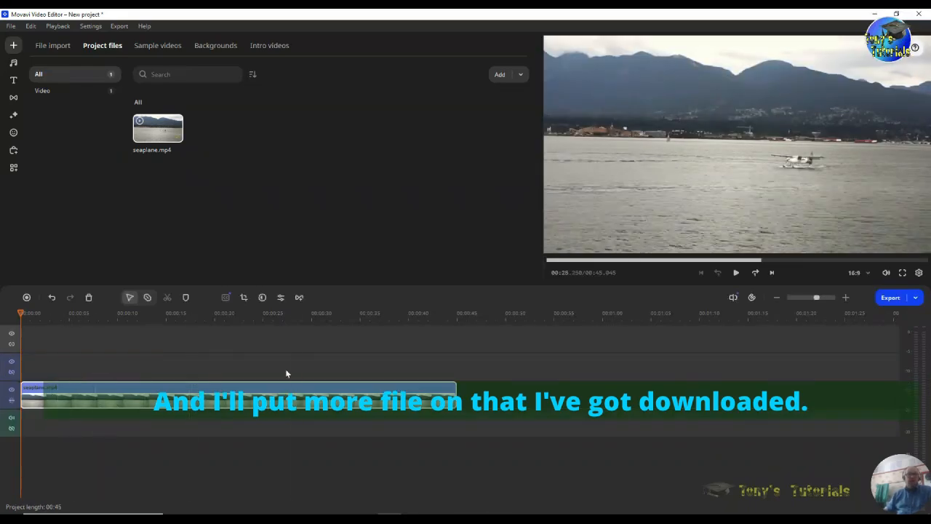
# Split the seaplane clip on the timeline at about 21.5 seconds
pyautogui.click(227, 342)
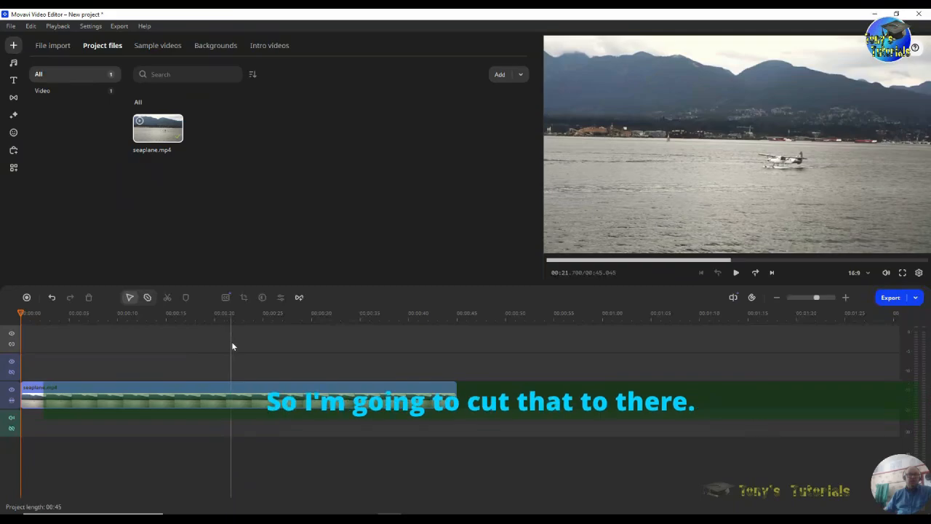
pyautogui.click(229, 320)
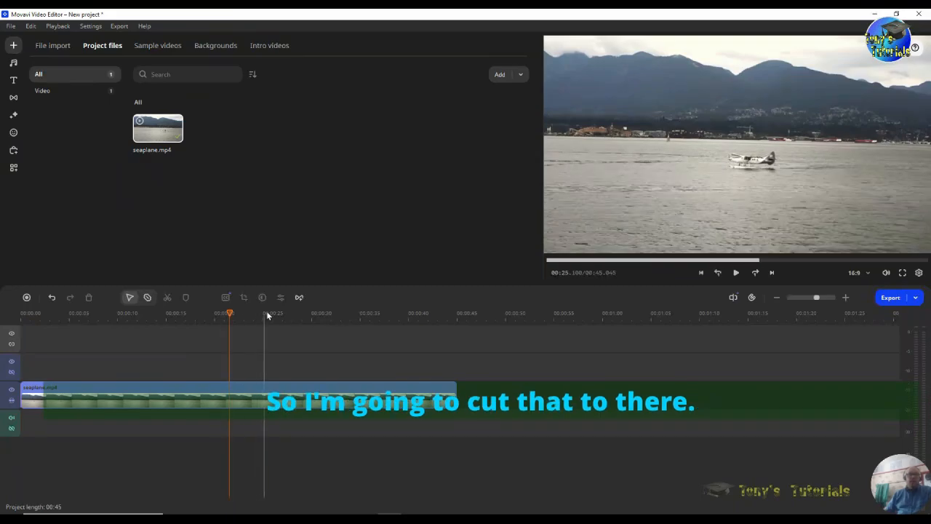
pyautogui.click(228, 402)
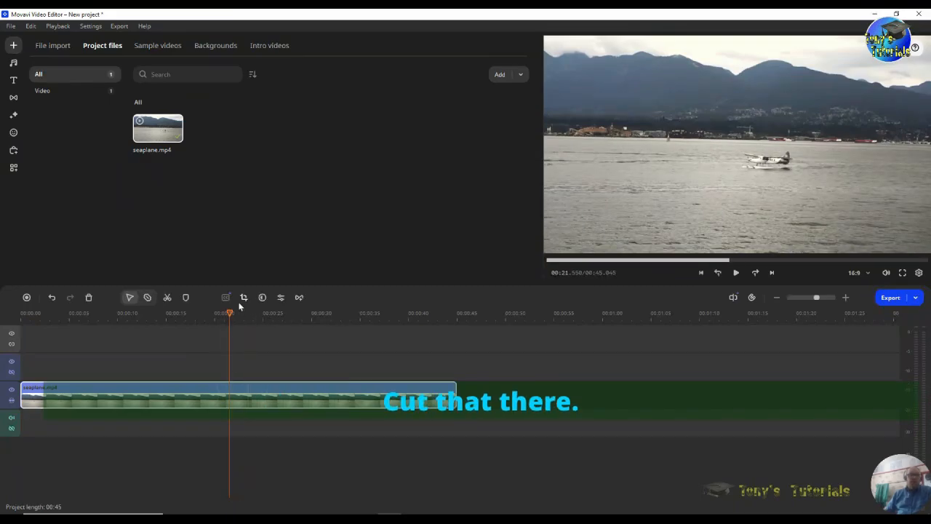
pyautogui.click(166, 297)
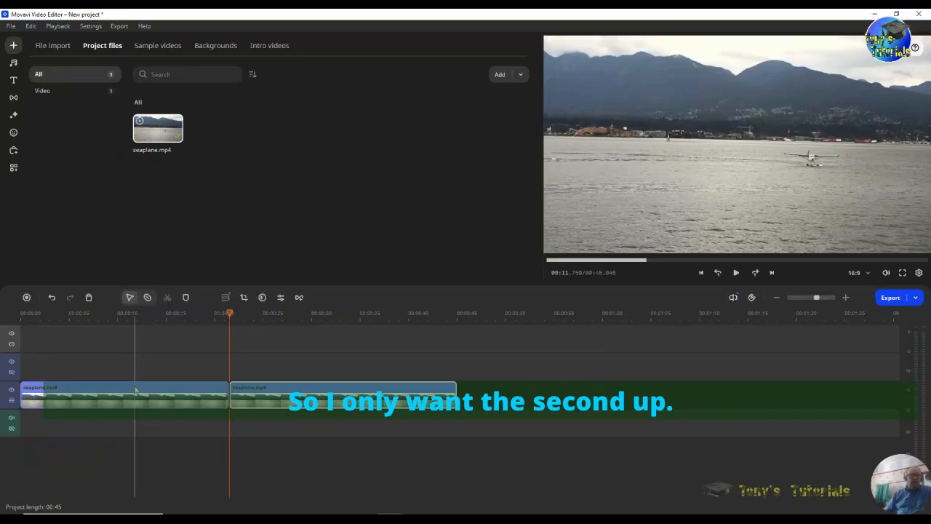
# Delete the first part of the split seaplane clip and move the remaining part to the start of the timeline
pyautogui.rightClick(136, 392)
pyautogui.click(163, 357)
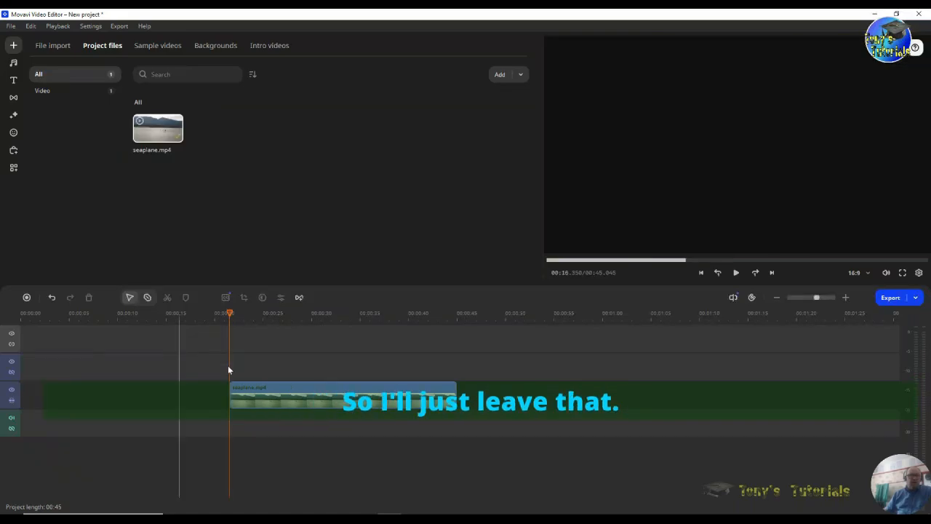
pyautogui.moveTo(350, 397); pyautogui.dragTo(141, 396)
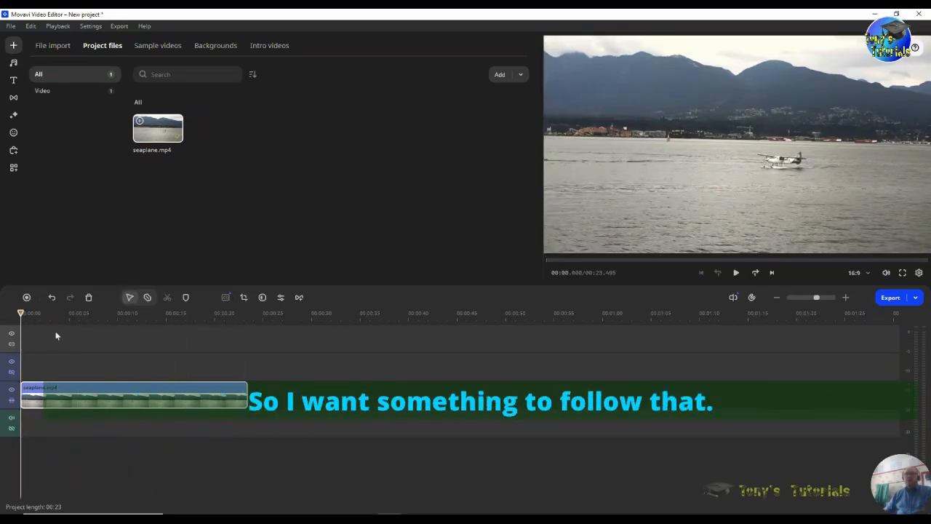
# Add the "< - silver" sticker to the overlay track at the start of the seaplane clip
pyautogui.click(13, 133)
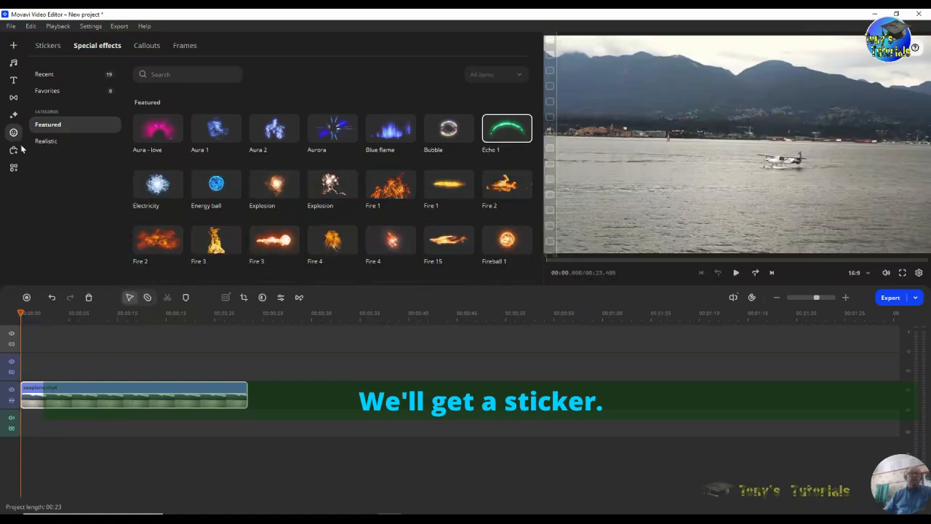
pyautogui.click(47, 48)
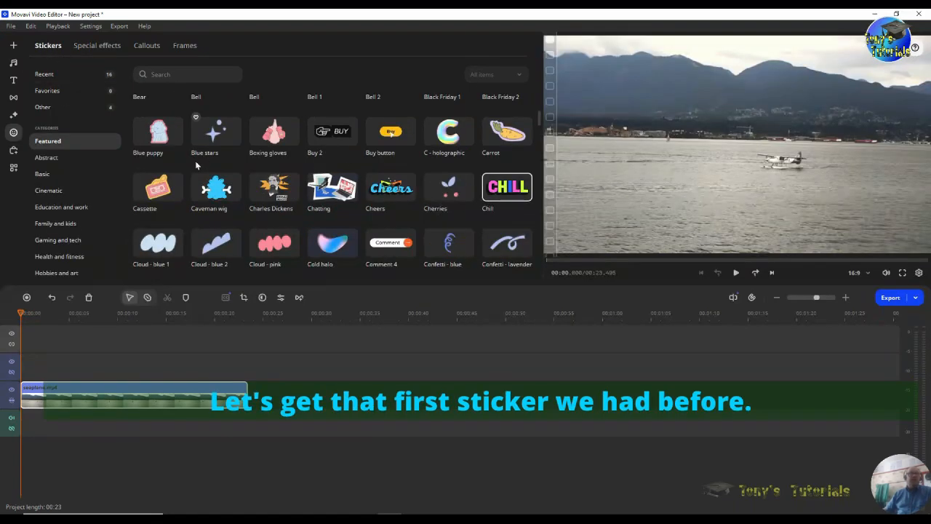
pyautogui.scroll(1, 233, 218)
pyautogui.scroll(2, 234, 218)
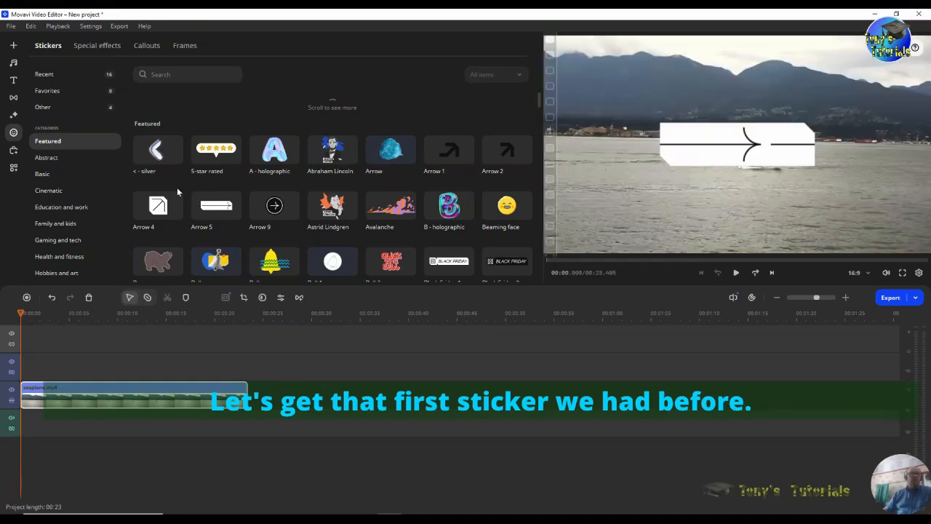
pyautogui.moveTo(158, 153)
pyautogui.mouseDown()
pyautogui.moveTo(172, 182)
pyautogui.moveTo(169, 361)
pyautogui.moveTo(155, 391)
pyautogui.moveTo(27, 371)
pyautogui.mouseUp()
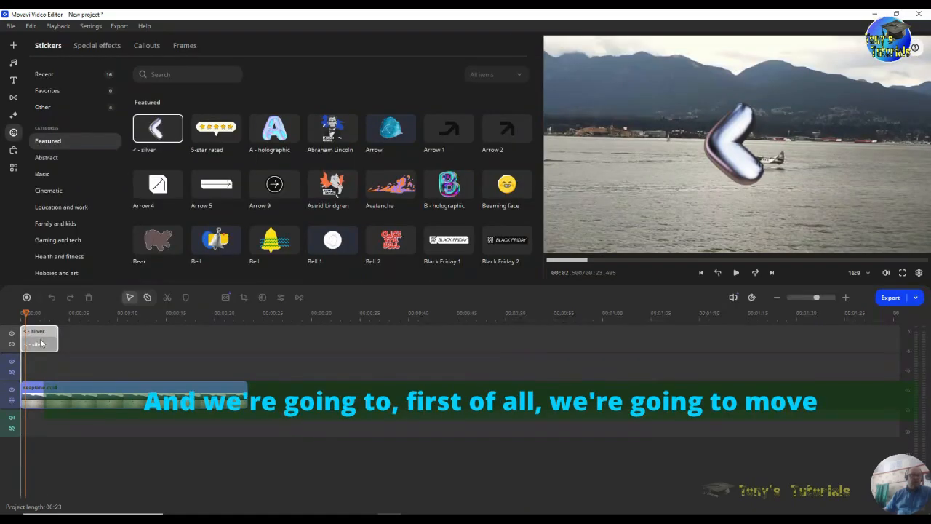
pyautogui.rightClick(43, 341)
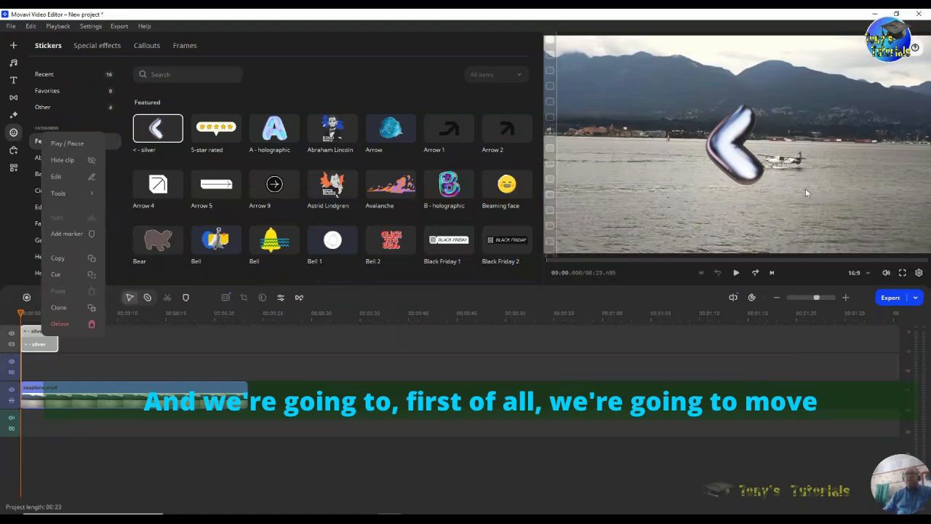
pyautogui.click(11, 176)
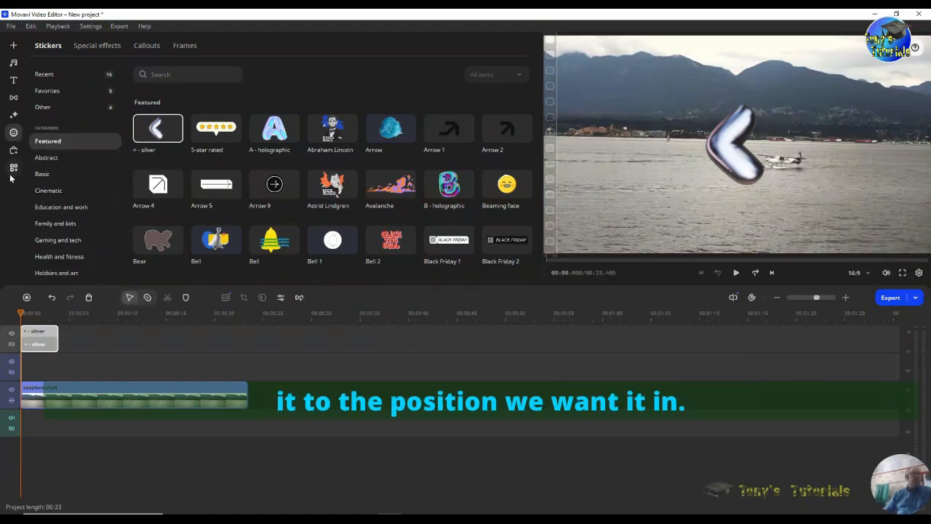
pyautogui.click(13, 168)
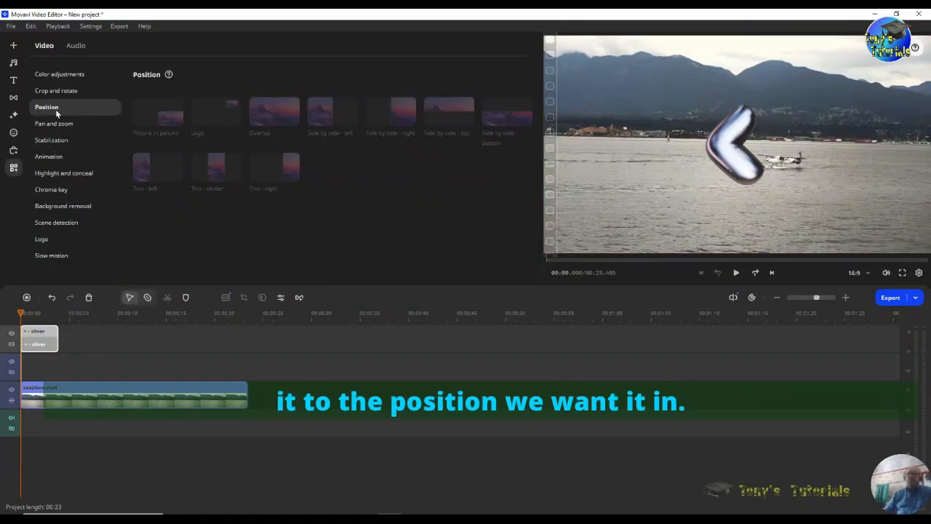
pyautogui.press('space')
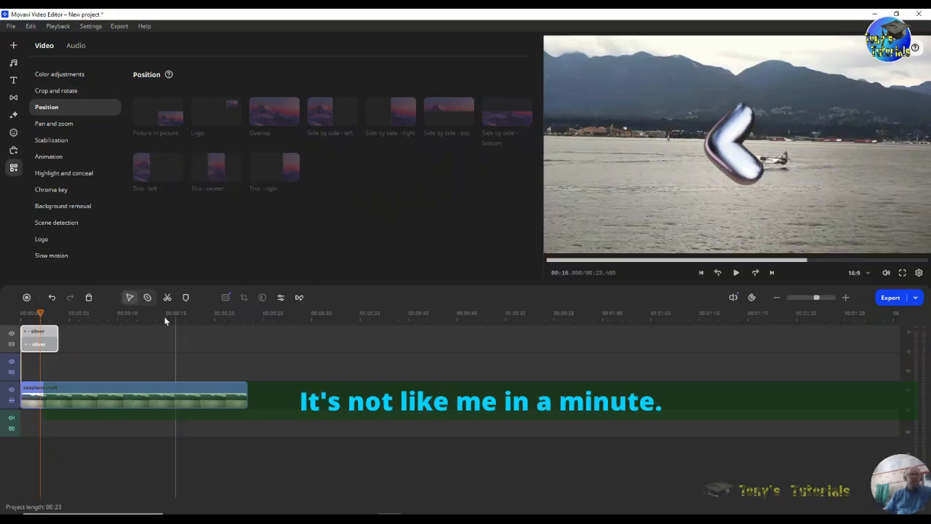
pyautogui.click(41, 337)
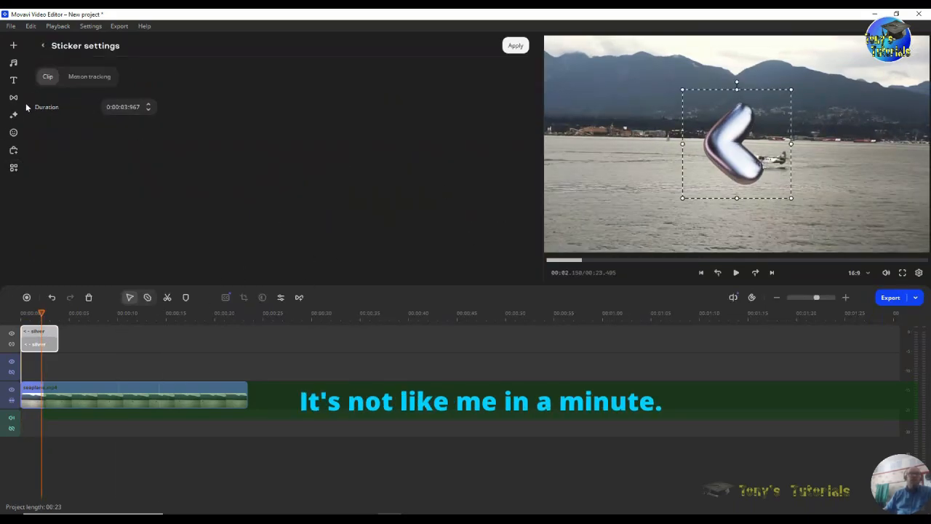
pyautogui.click(14, 167)
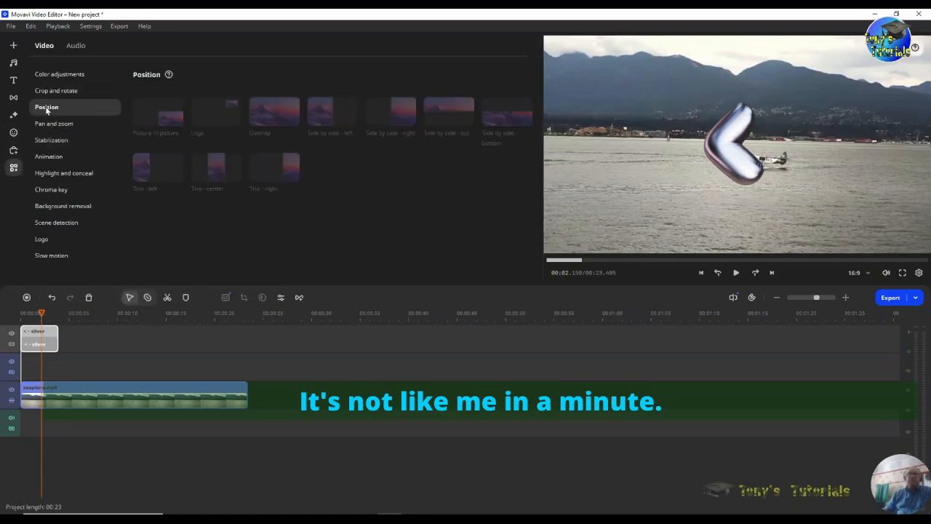
# Move the silver arrow sticker in the preview to just behind the seaplane's tail
pyautogui.click(735, 159)
pyautogui.moveTo(736, 162); pyautogui.dragTo(819, 176)
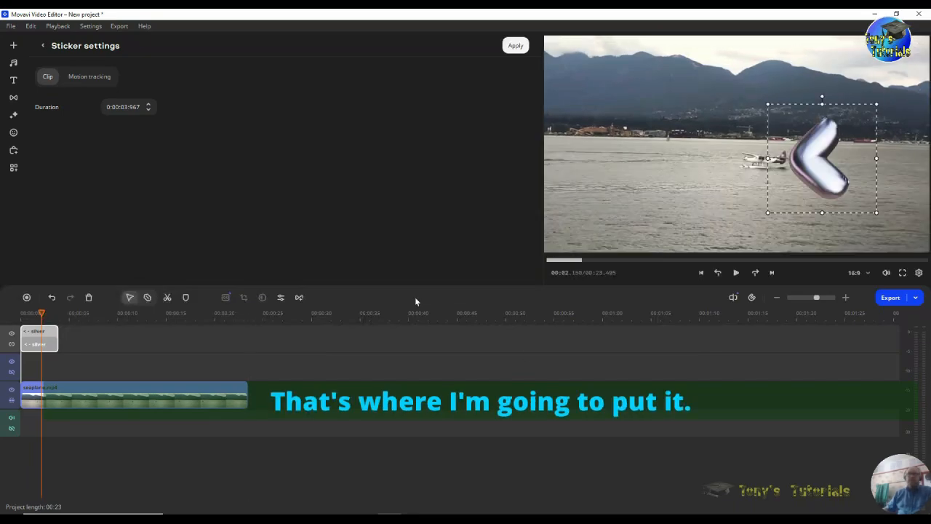
# Place the sticker's motion tracking frame around the seaplane and track it with the Precise method for dynamic objects
pyautogui.click(34, 340)
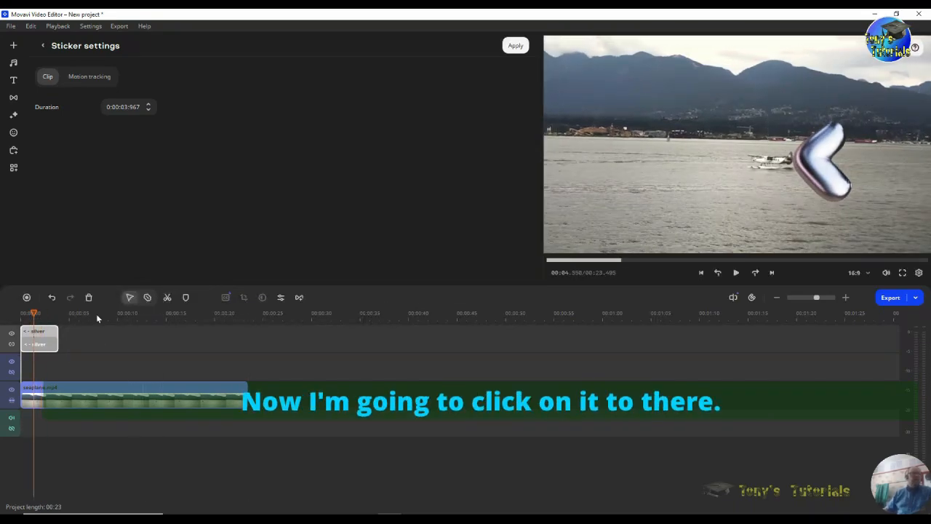
pyautogui.click(83, 78)
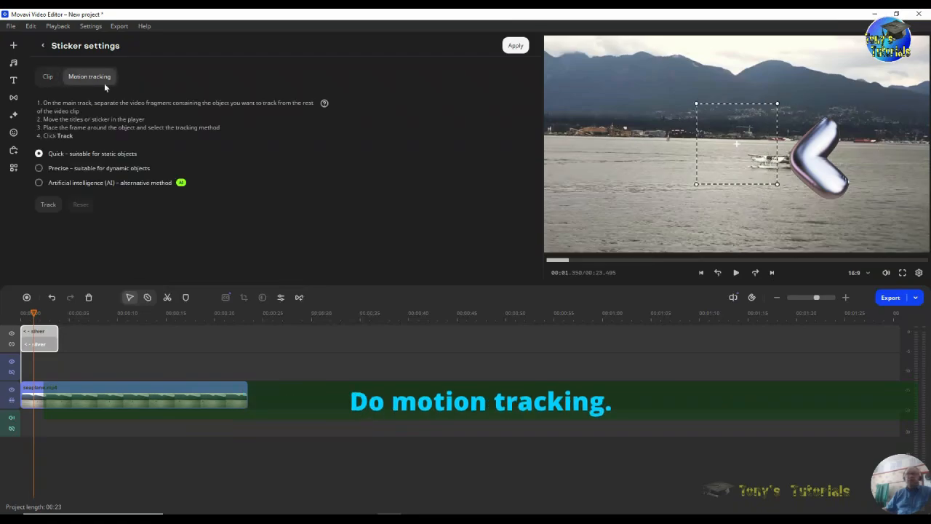
pyautogui.moveTo(741, 145); pyautogui.dragTo(775, 162)
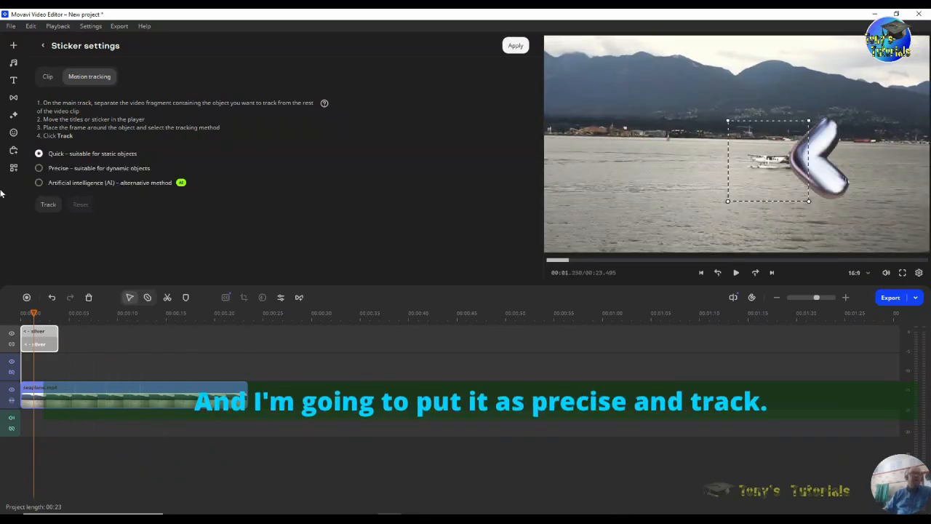
pyautogui.click(39, 168)
pyautogui.click(48, 204)
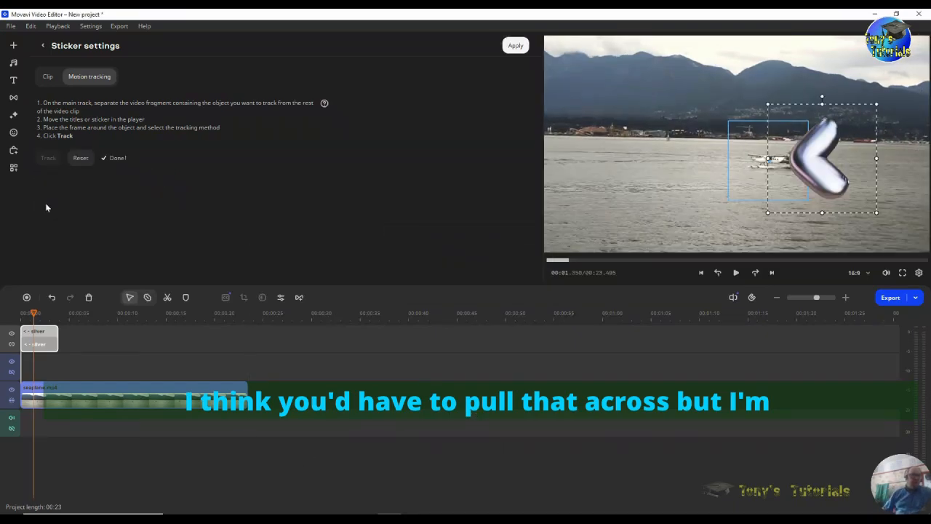
# Extend the silver sticker clip to the end of the seaplane clip and play the project from the start
pyautogui.moveTo(56, 332); pyautogui.dragTo(247, 333)
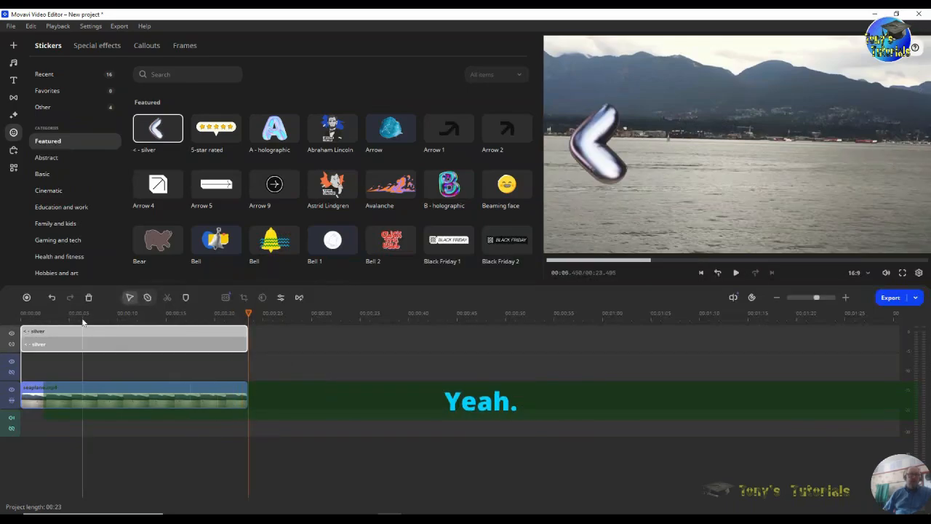
pyautogui.click(20, 314)
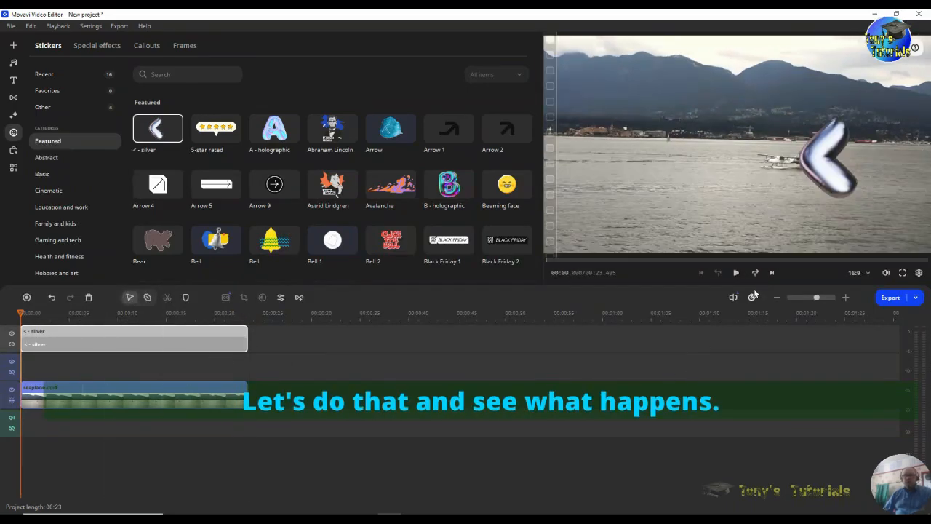
pyautogui.click(738, 273)
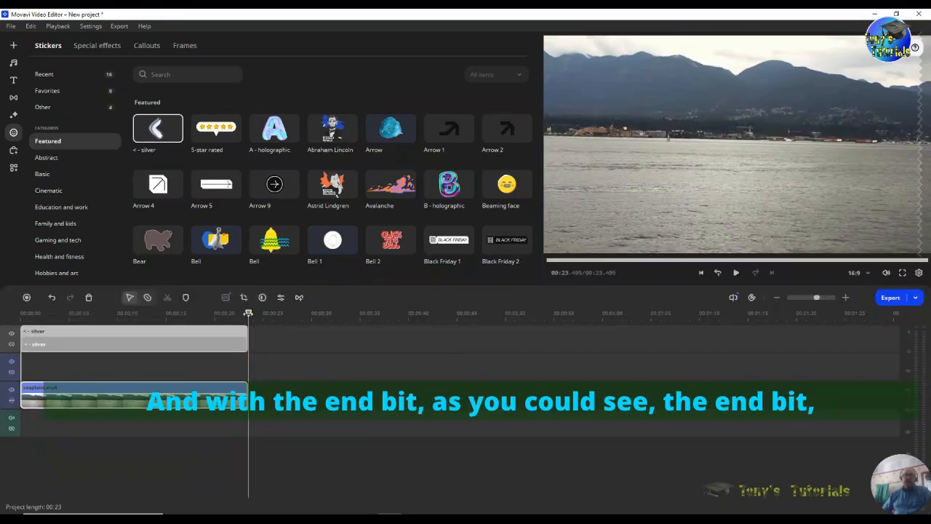
# Split the seaplane clip at about 21.9 seconds and delete the short piece at its end
pyautogui.moveTo(248, 313)
pyautogui.mouseDown()
pyautogui.moveTo(201, 313)
pyautogui.moveTo(233, 317)
pyautogui.mouseUp()
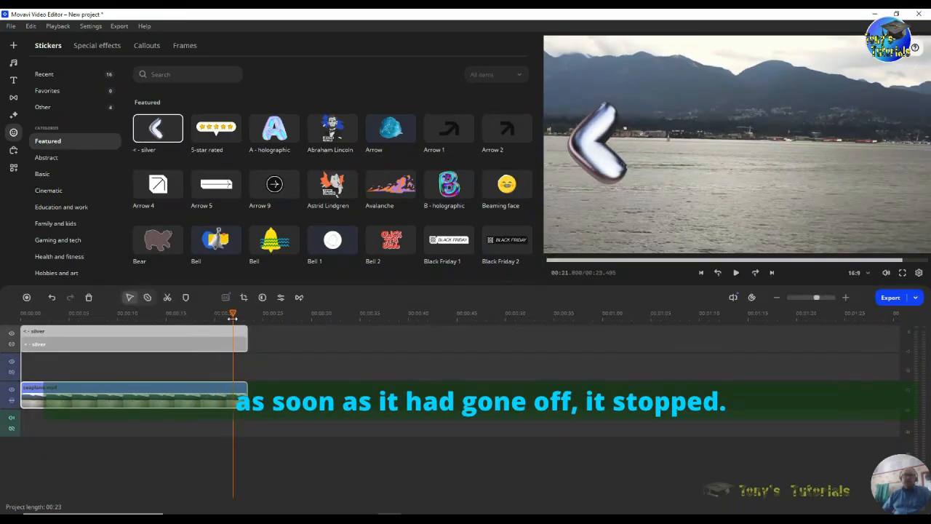
pyautogui.click(167, 297)
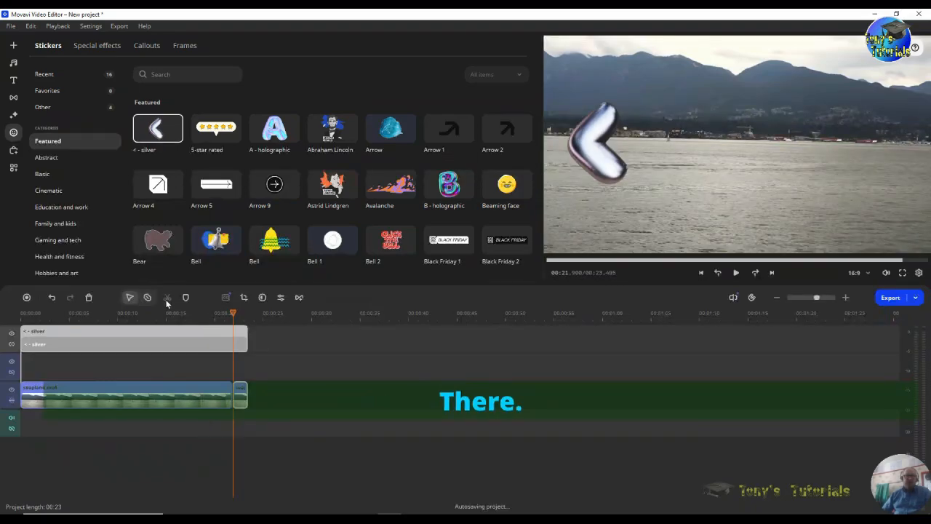
pyautogui.rightClick(243, 397)
pyautogui.click(274, 369)
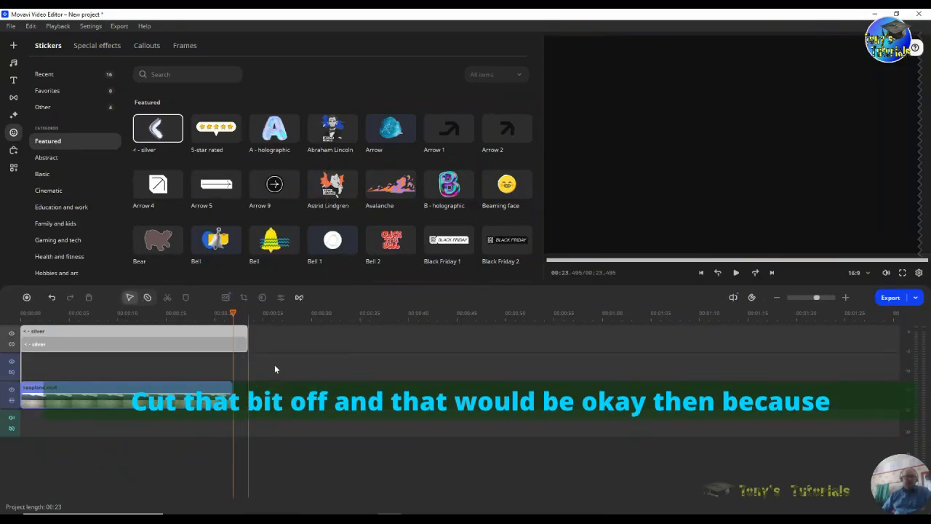
# Shorten the silver sticker clip to end together with the seaplane clip and replay the last few seconds
pyautogui.click(245, 335)
pyautogui.moveTo(245, 333); pyautogui.dragTo(234, 334)
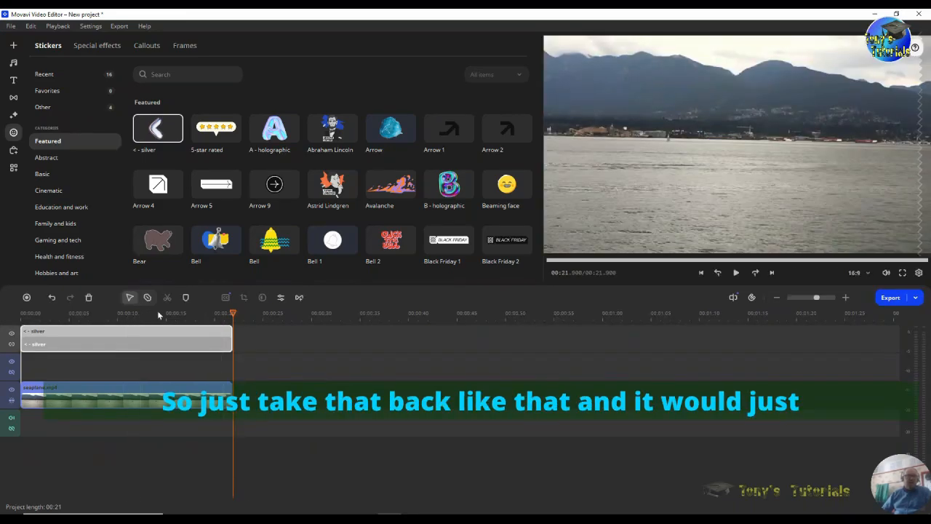
pyautogui.click(163, 313)
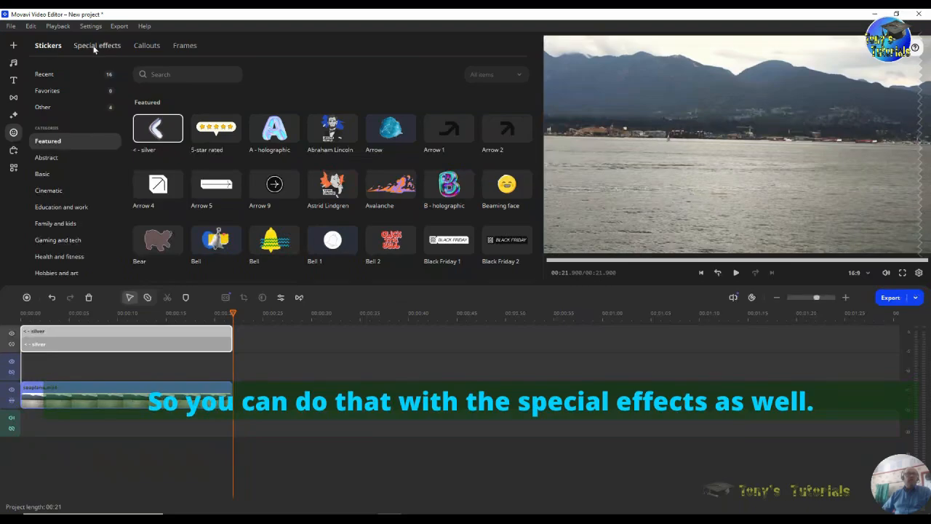
# Show the special effects collection and delete the silver sticker clip from the timeline
pyautogui.click(94, 48)
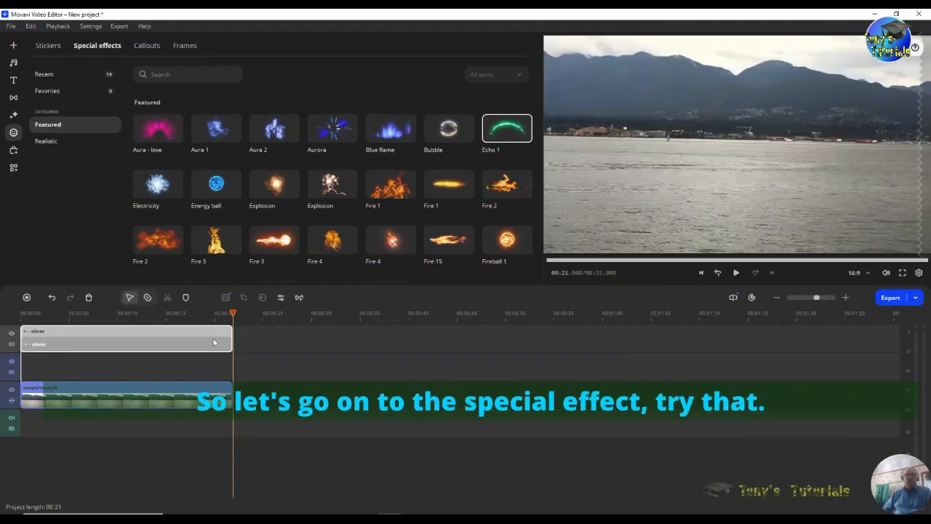
pyautogui.rightClick(143, 335)
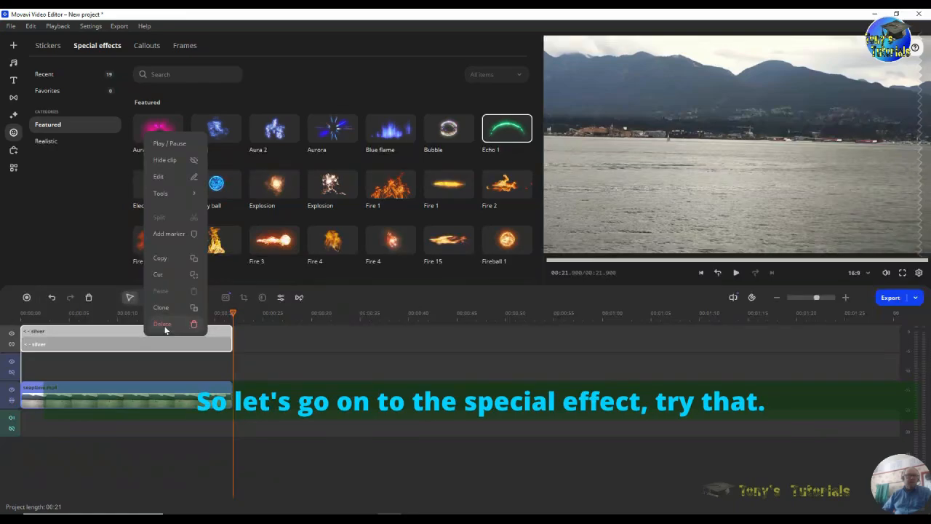
pyautogui.click(165, 330)
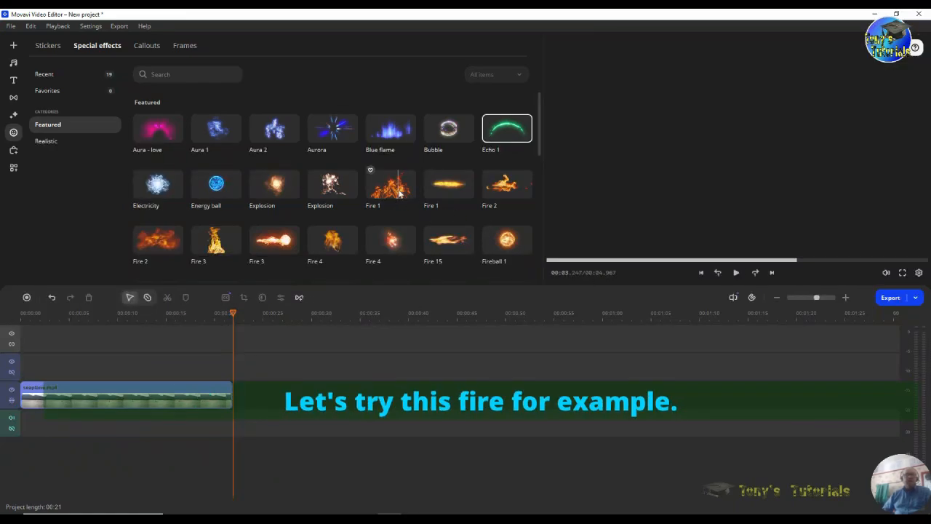
# Place the orange Fire 1 effect above the start of the seaplane clip and shrink it over the plane's tail
pyautogui.moveTo(398, 192); pyautogui.dragTo(57, 372)
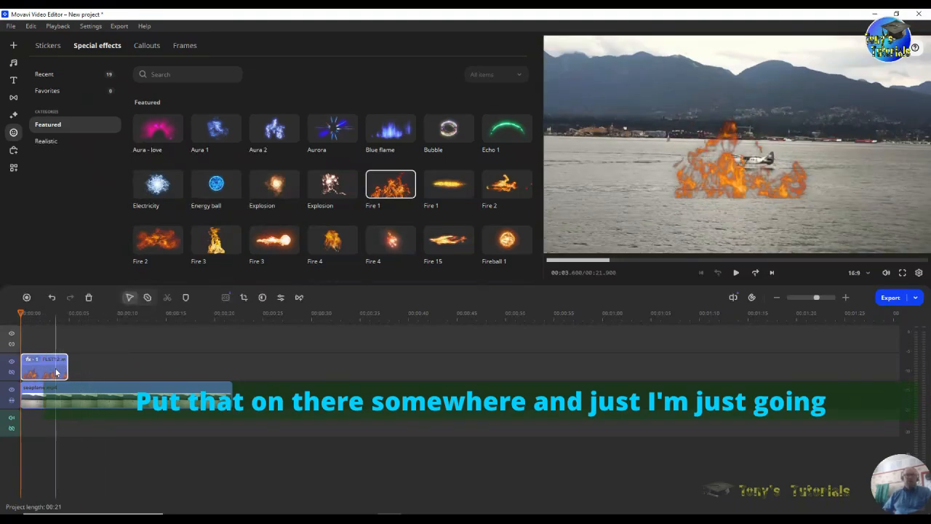
pyautogui.click(56, 372)
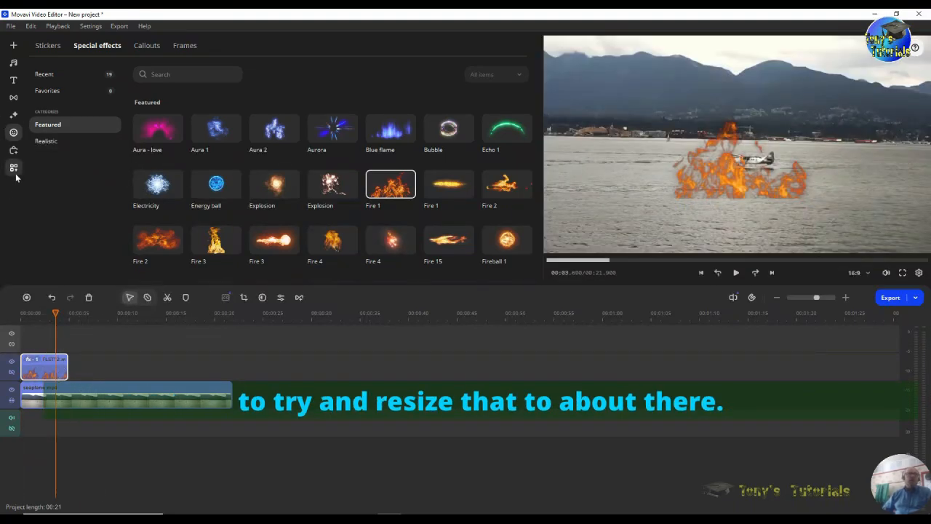
pyautogui.click(14, 169)
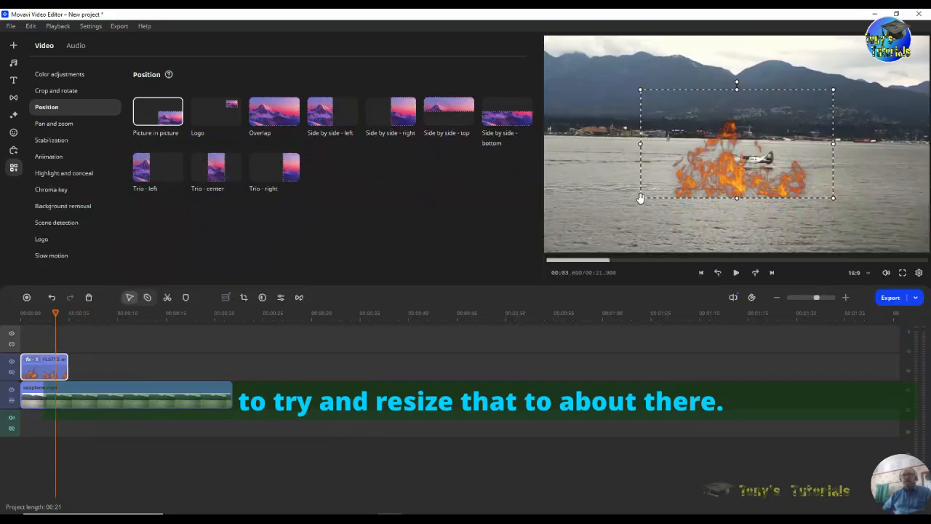
pyautogui.moveTo(640, 198); pyautogui.dragTo(701, 163)
pyautogui.moveTo(781, 153); pyautogui.dragTo(806, 159)
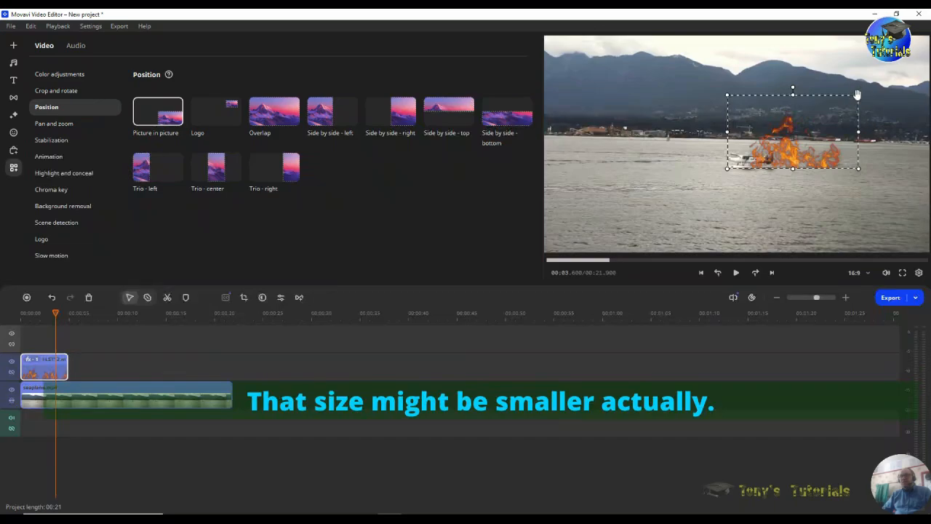
pyautogui.moveTo(858, 95); pyautogui.dragTo(795, 133)
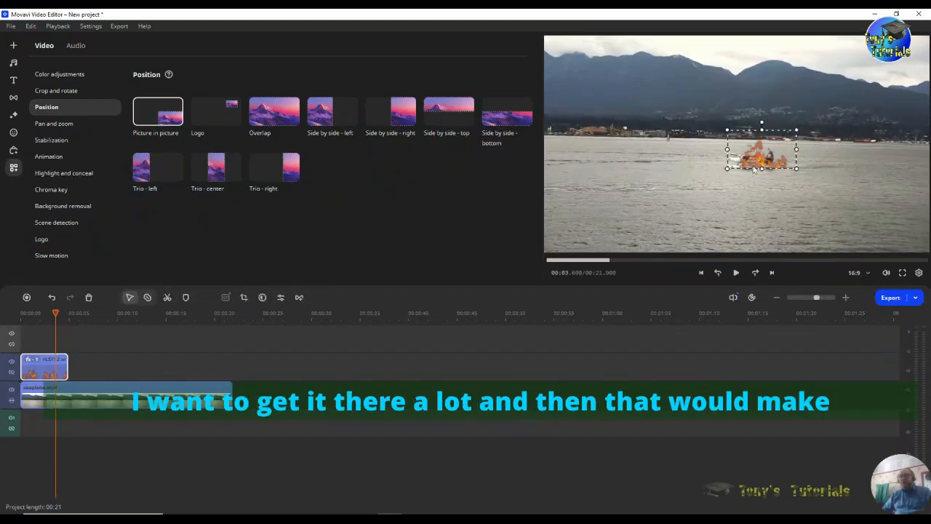
pyautogui.moveTo(762, 162); pyautogui.dragTo(778, 162)
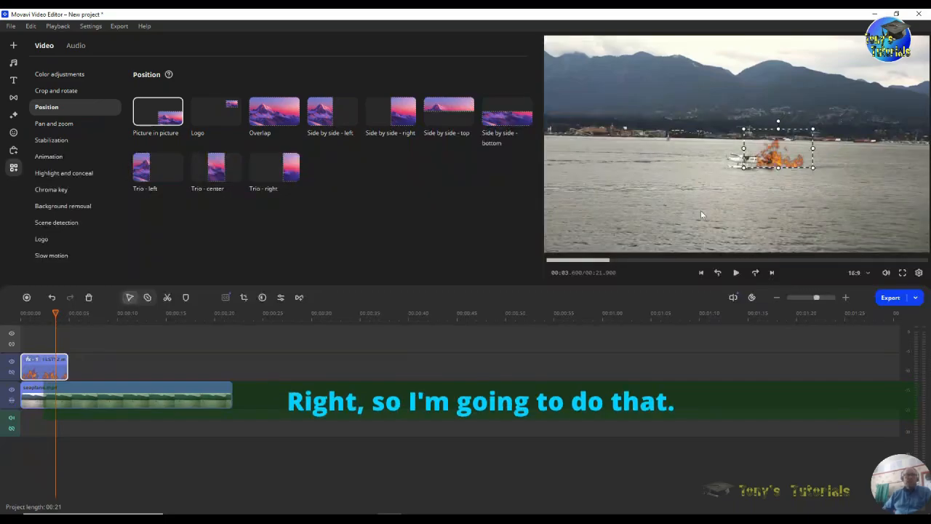
# Set up Precise motion tracking with the frame on the plane's front, and extend the fire clip to the seaplane clip's end
pyautogui.click(43, 369)
pyautogui.doubleClick(43, 370)
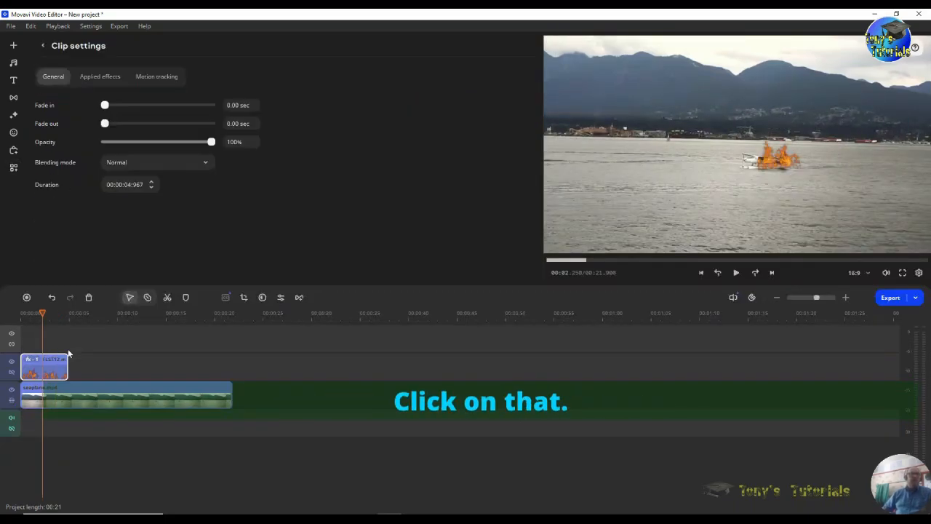
pyautogui.click(155, 78)
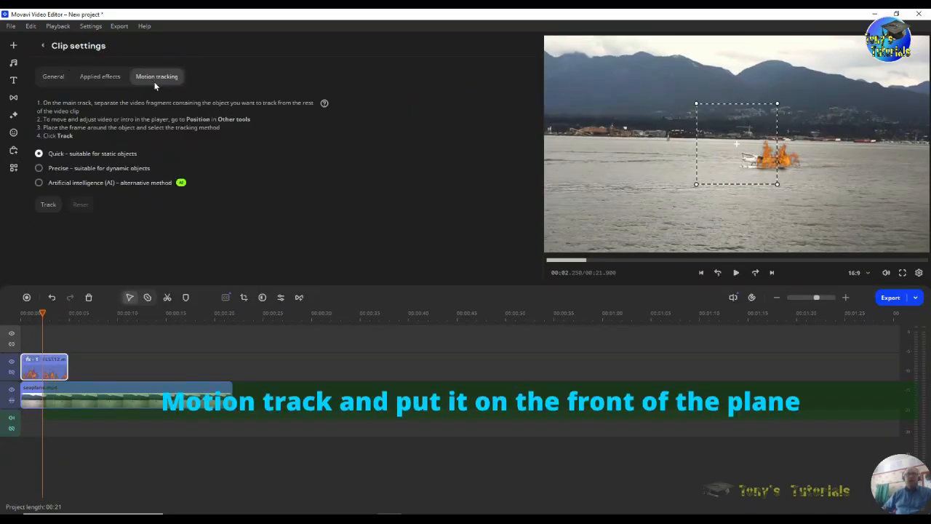
pyautogui.moveTo(740, 148); pyautogui.dragTo(745, 163)
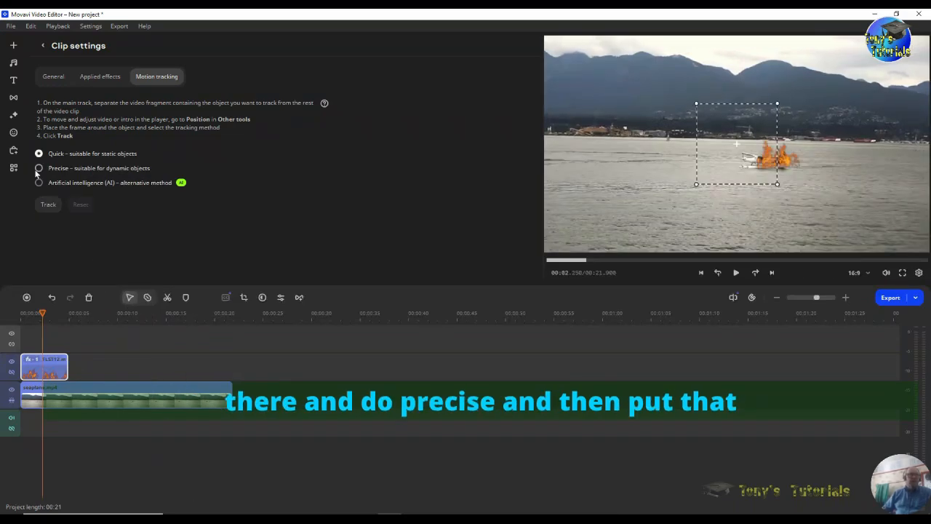
pyautogui.click(48, 206)
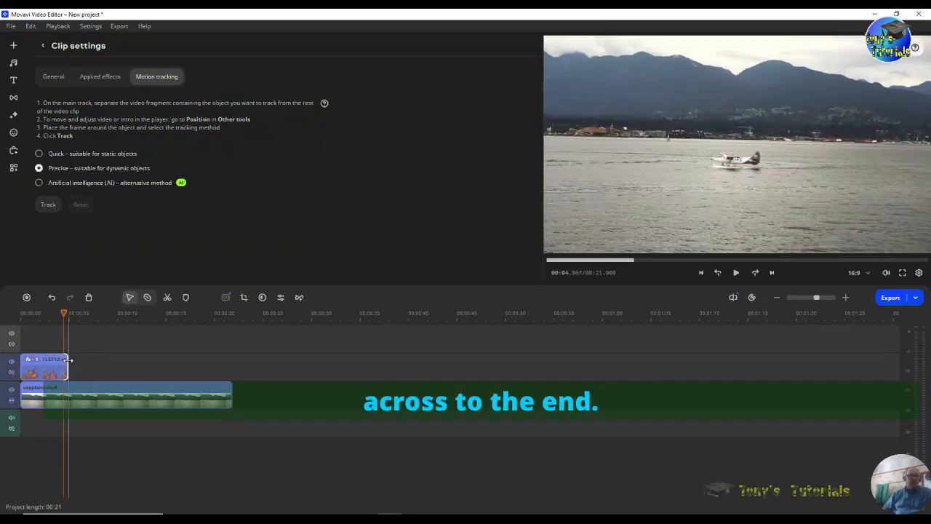
pyautogui.moveTo(69, 360); pyautogui.dragTo(232, 360)
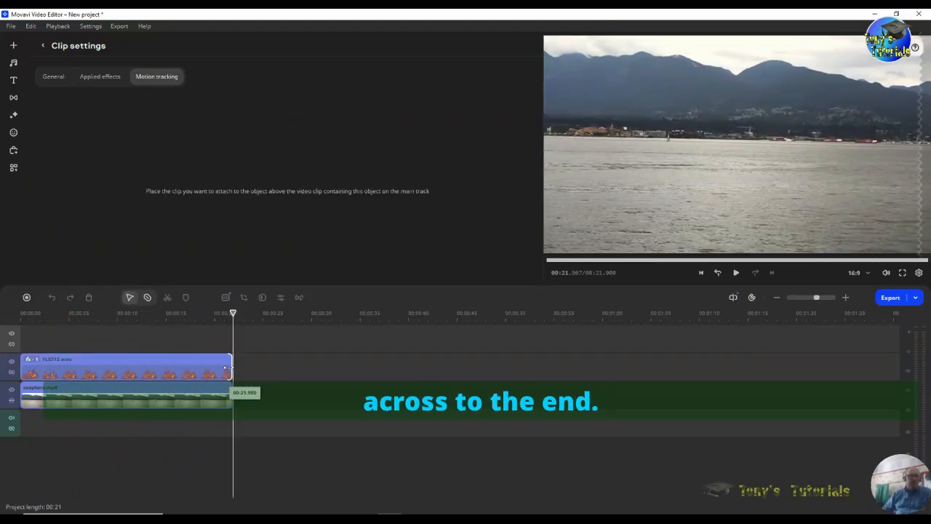
# Run the motion tracking for the fire clip and play the project from the start
pyautogui.click(39, 369)
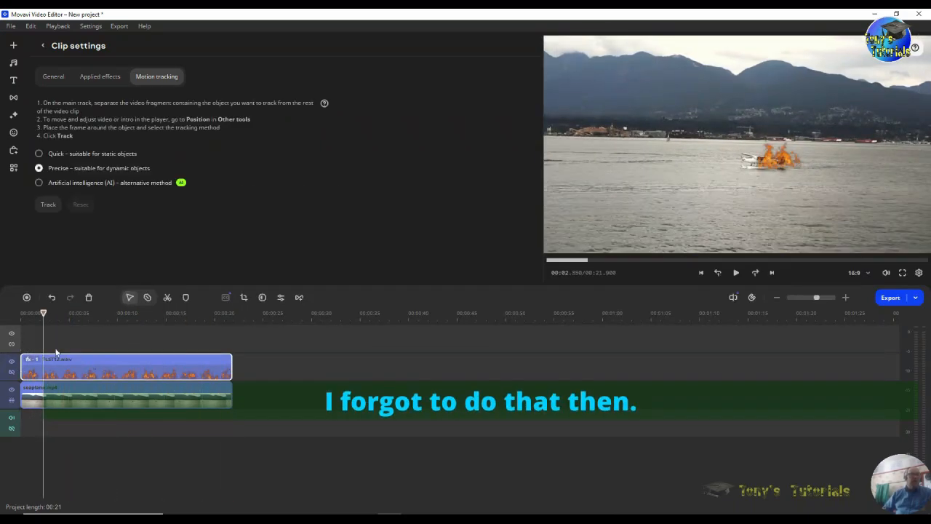
pyautogui.click(51, 209)
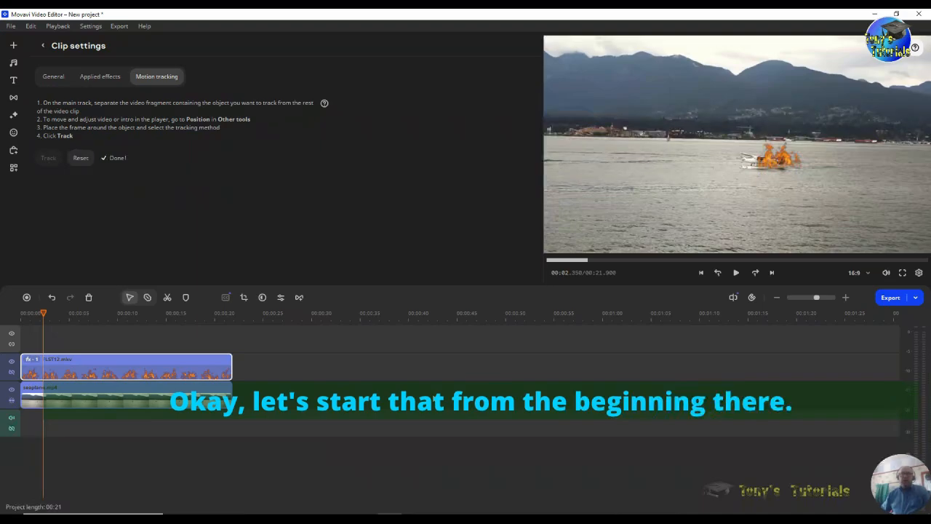
pyautogui.click(22, 319)
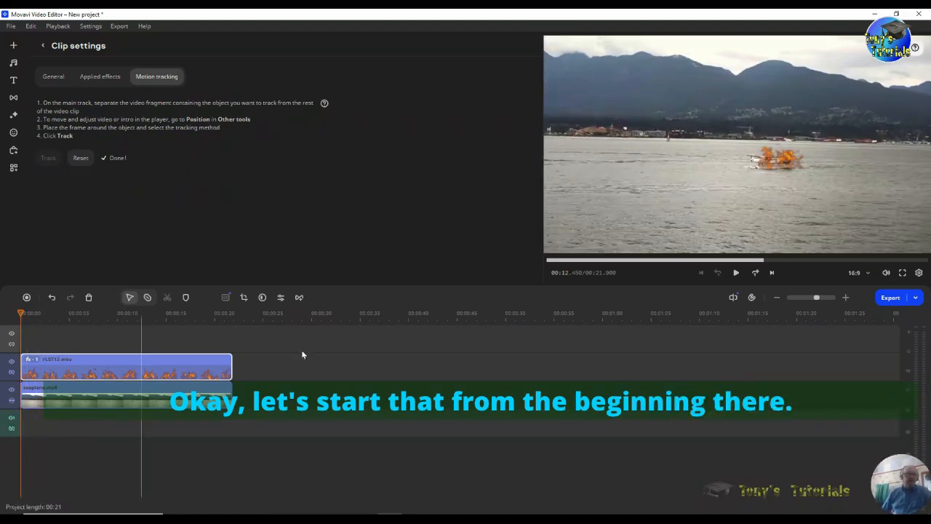
pyautogui.click(736, 273)
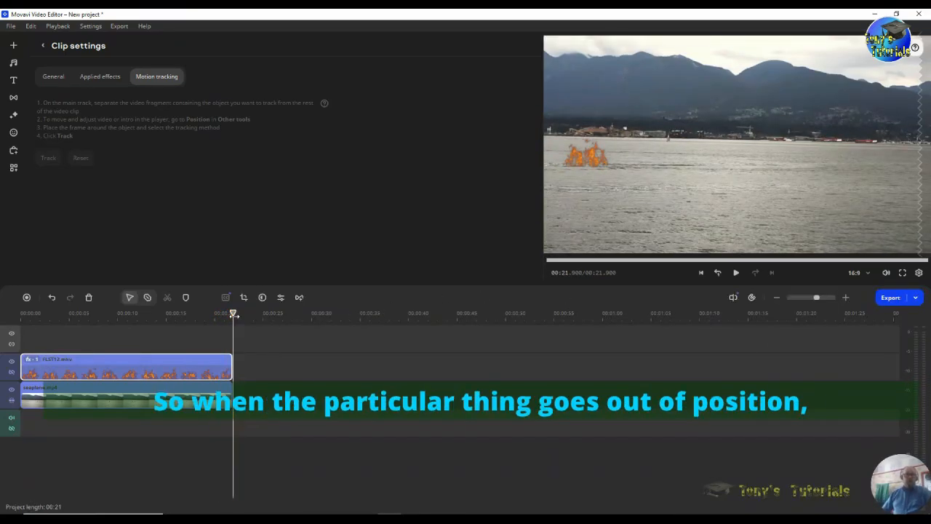
# Split the fire and seaplane clips at 19.8 seconds and delete the short pieces after the cut
pyautogui.moveTo(234, 315); pyautogui.dragTo(220, 315)
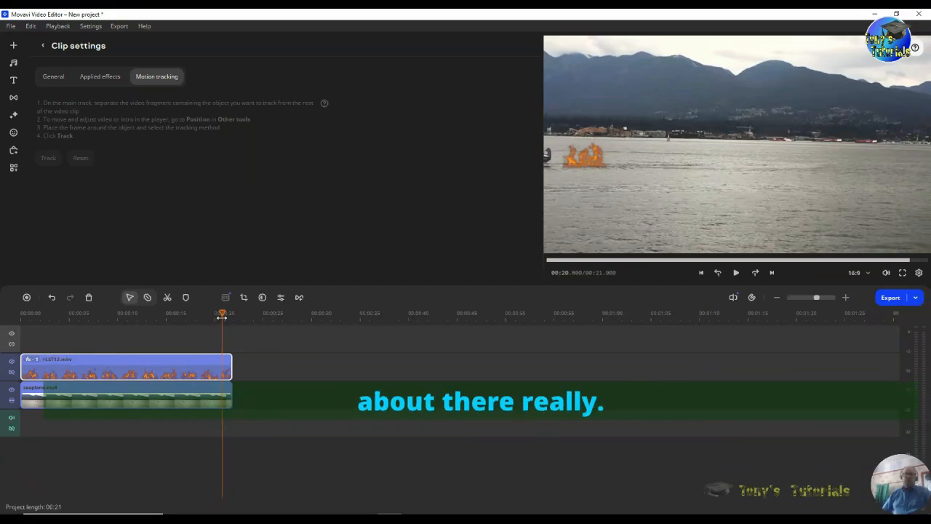
pyautogui.moveTo(217, 315); pyautogui.dragTo(212, 315)
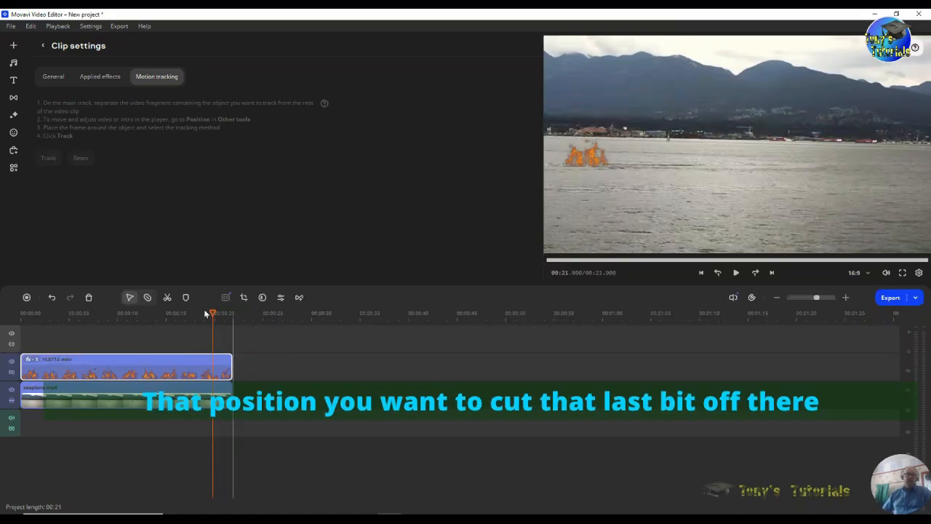
pyautogui.press('space')
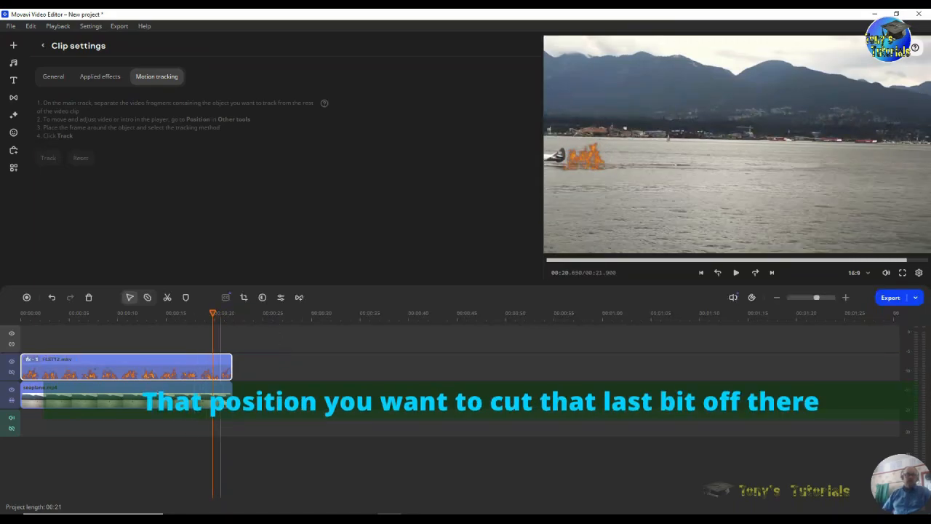
pyautogui.click(167, 297)
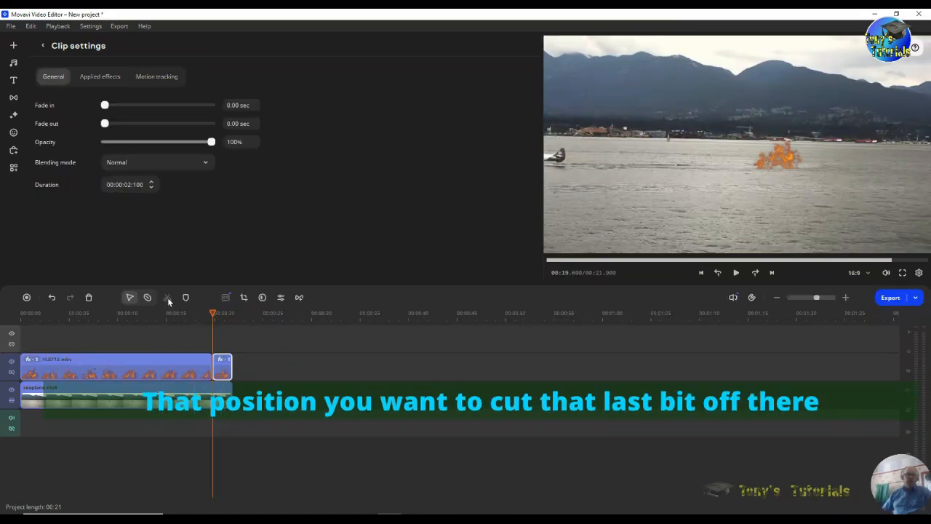
pyautogui.click(213, 406)
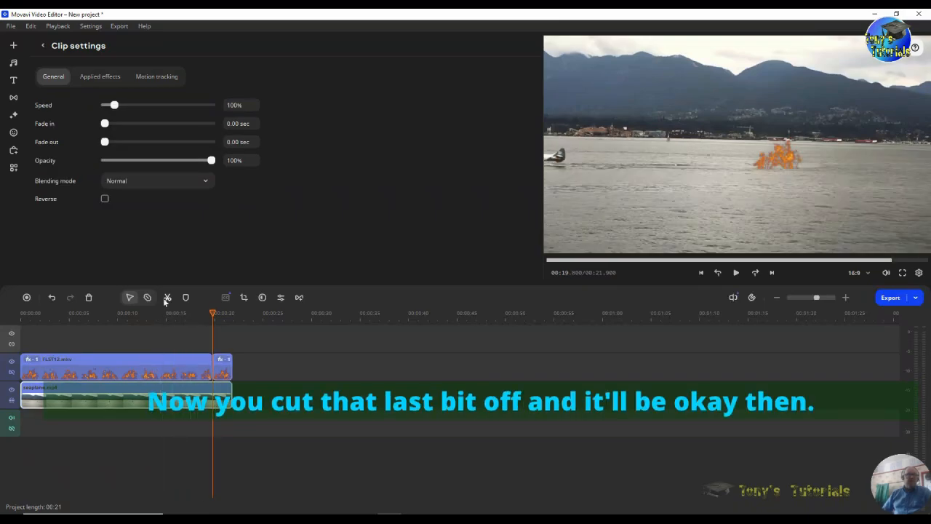
pyautogui.rightClick(223, 362)
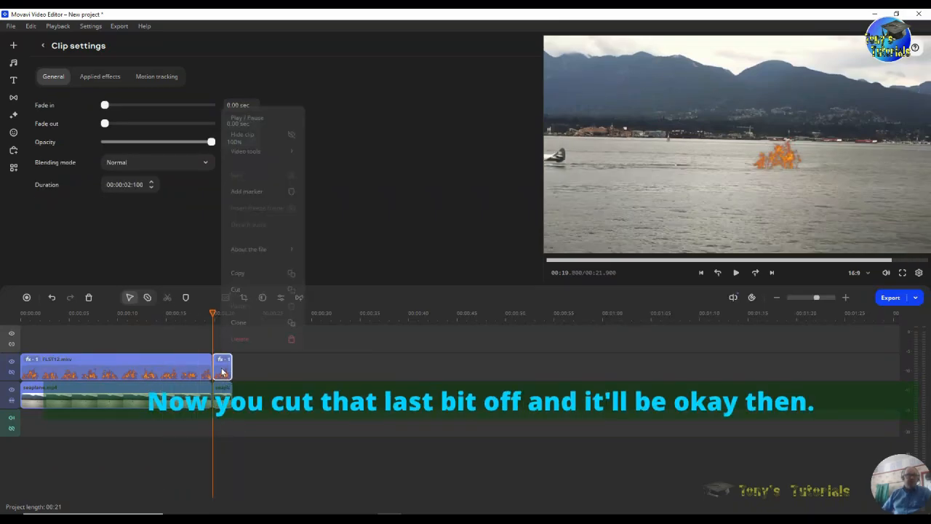
pyautogui.click(245, 345)
pyautogui.rightClick(229, 387)
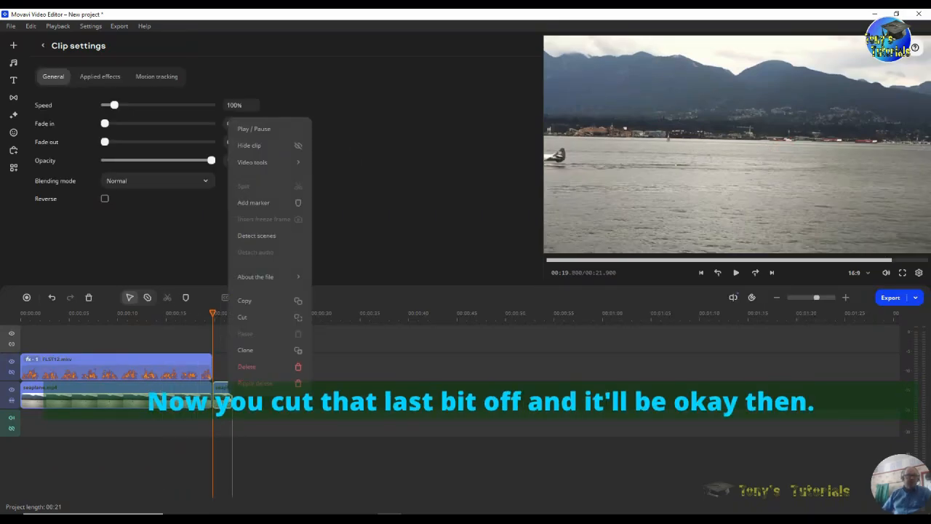
pyautogui.click(251, 366)
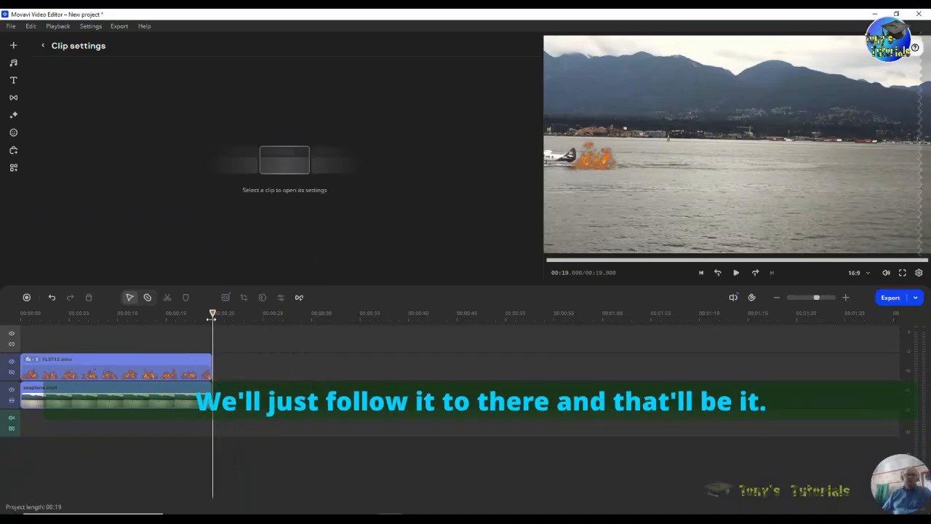
# Review the last few seconds and delete both the fire and seaplane clips from the timeline
pyautogui.moveTo(190, 313); pyautogui.dragTo(222, 329)
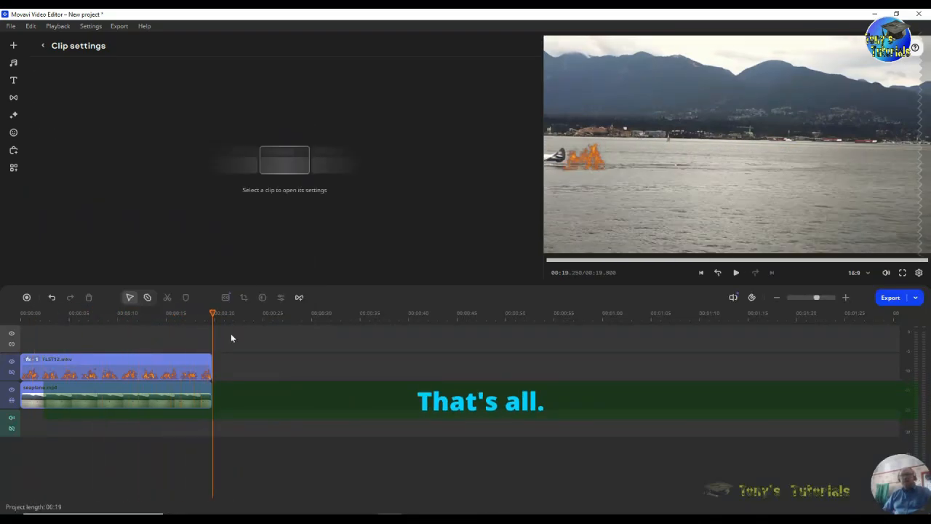
pyautogui.moveTo(310, 363); pyautogui.dragTo(119, 421)
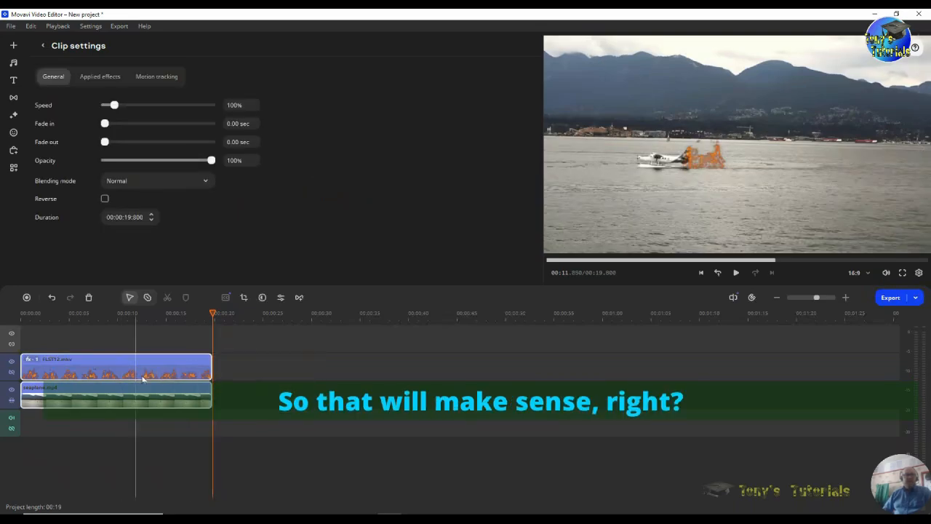
pyautogui.rightClick(145, 373)
pyautogui.click(186, 355)
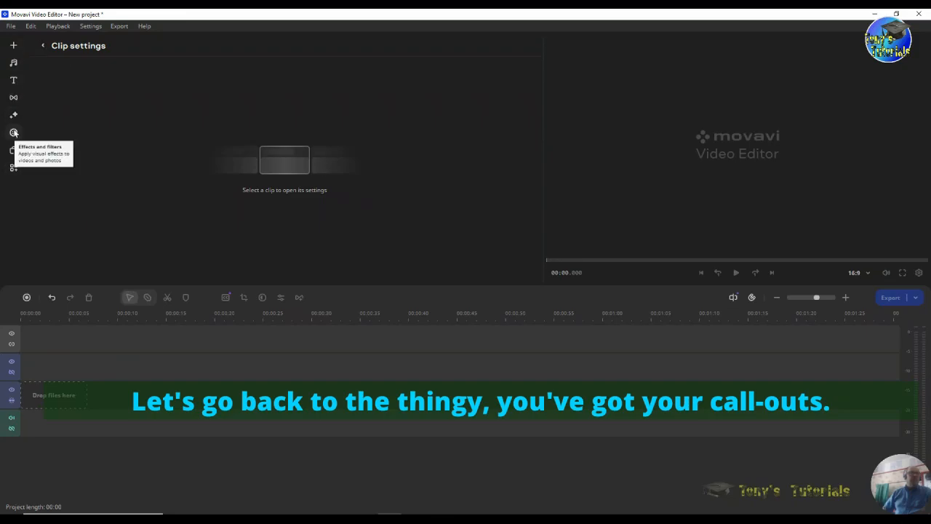
# Look through the callouts collection, including the Arrows, Highlighting, Shapes and Sketch categories, and return to Featured
pyautogui.click(13, 132)
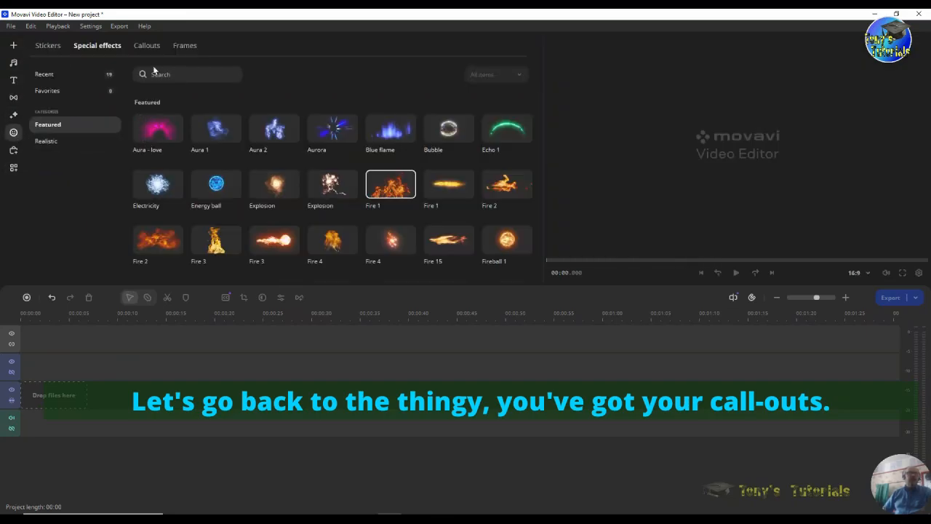
pyautogui.click(147, 46)
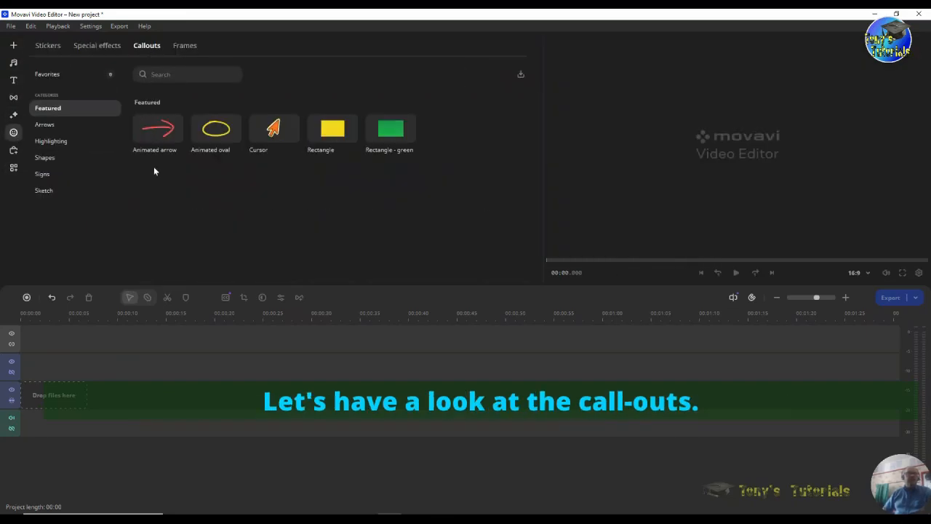
pyautogui.click(48, 128)
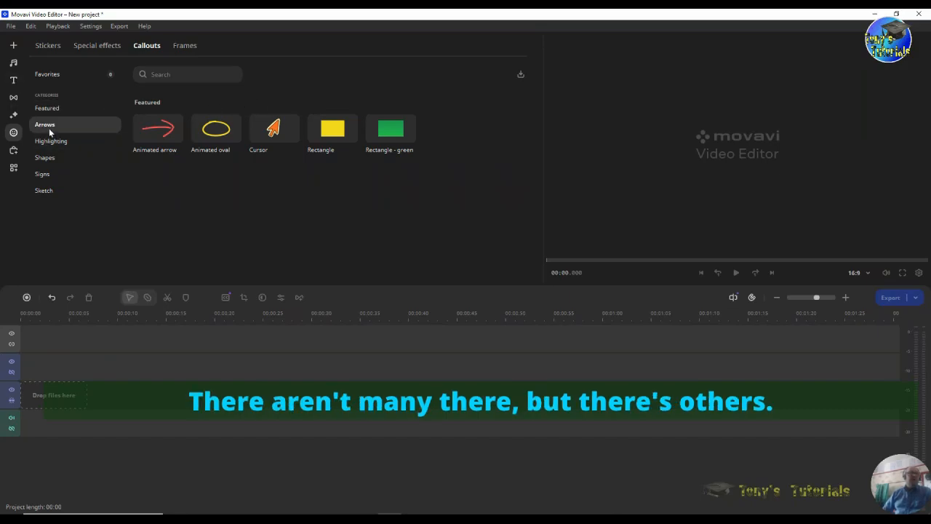
pyautogui.click(46, 142)
pyautogui.click(46, 157)
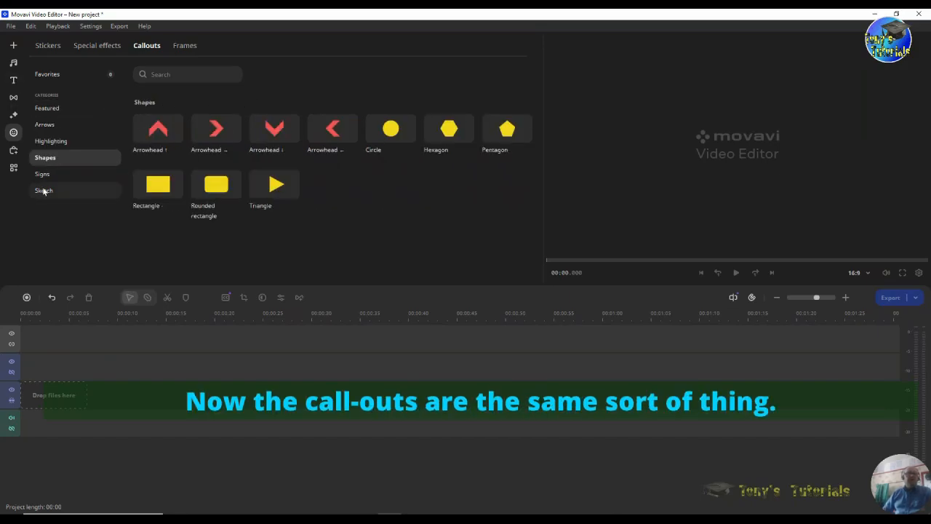
pyautogui.click(44, 190)
pyautogui.click(55, 109)
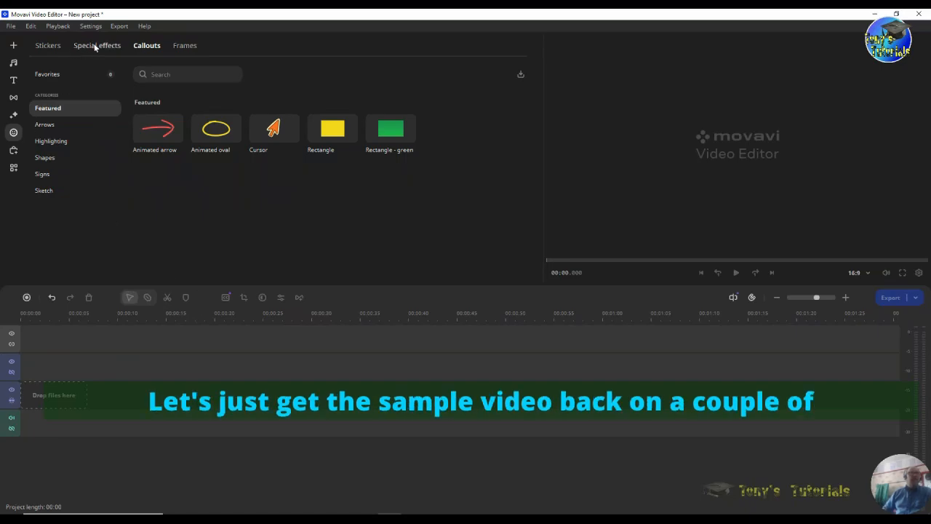
# Add the Clouds sample video to the main video track twice, one clip after the other
pyautogui.click(13, 47)
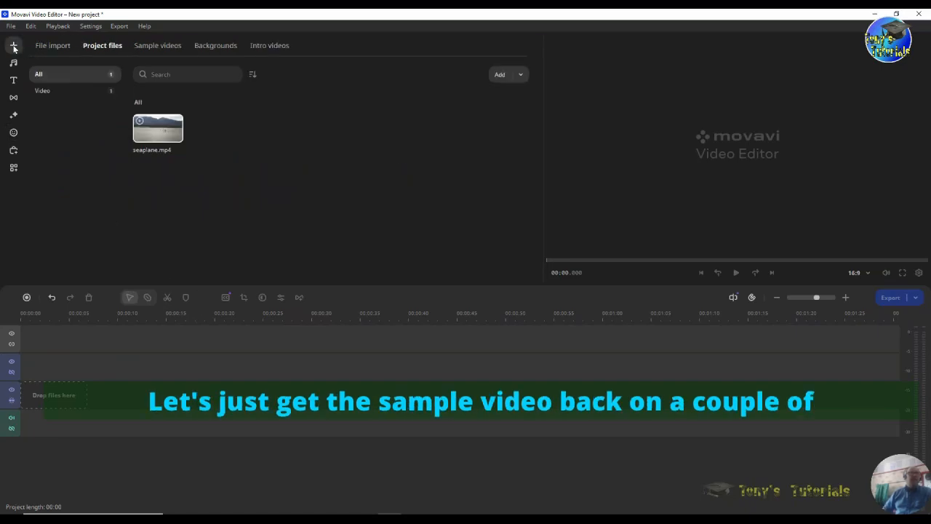
pyautogui.click(166, 46)
pyautogui.moveTo(274, 128); pyautogui.dragTo(23, 392)
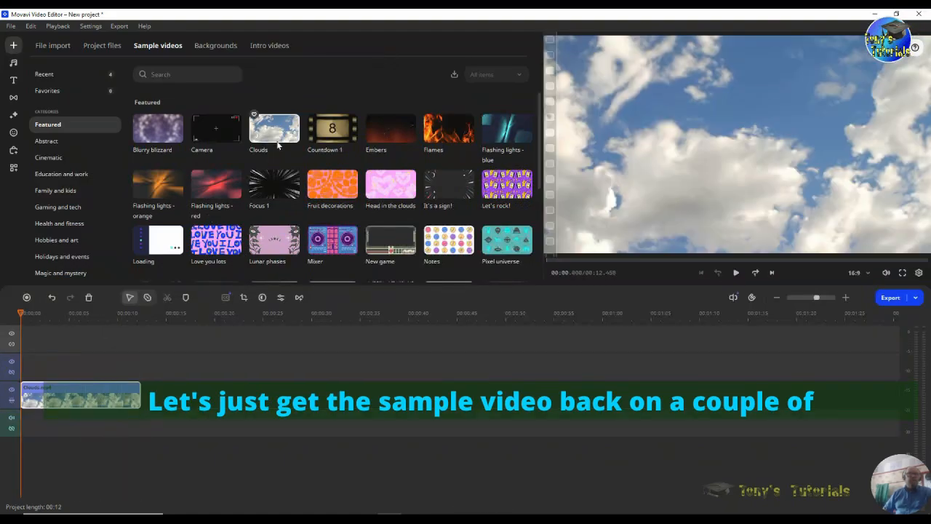
pyautogui.moveTo(278, 146); pyautogui.dragTo(164, 396)
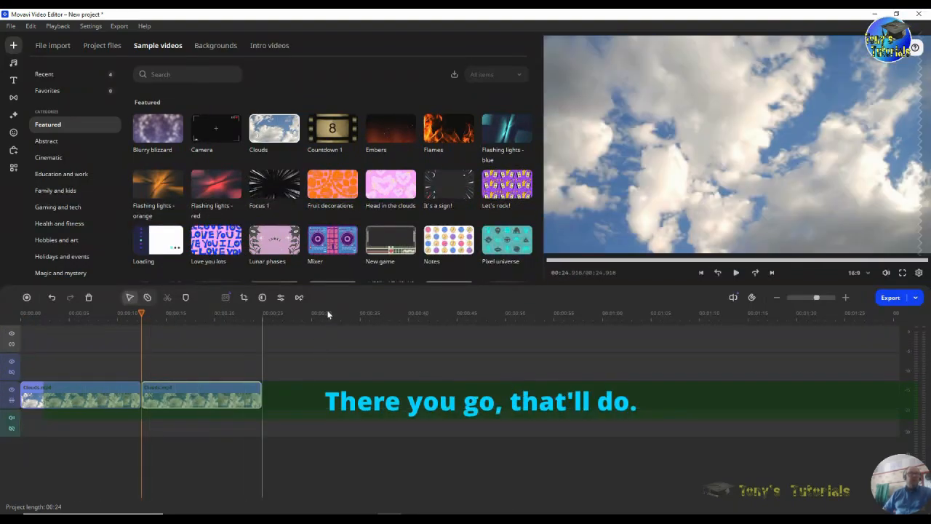
# Add the Animated arrow callout to the overlay track about 3 seconds into the first Clouds clip and play its animation
pyautogui.click(13, 133)
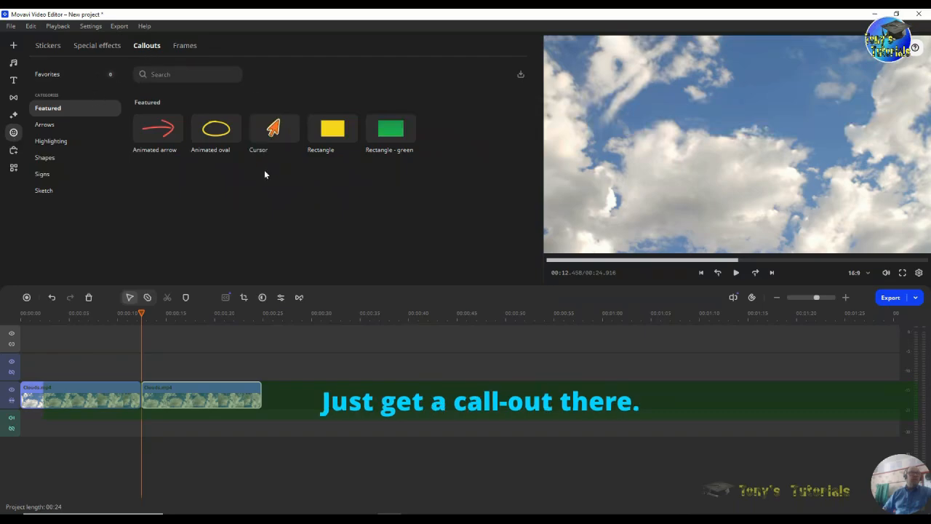
pyautogui.moveTo(158, 142); pyautogui.dragTo(67, 351)
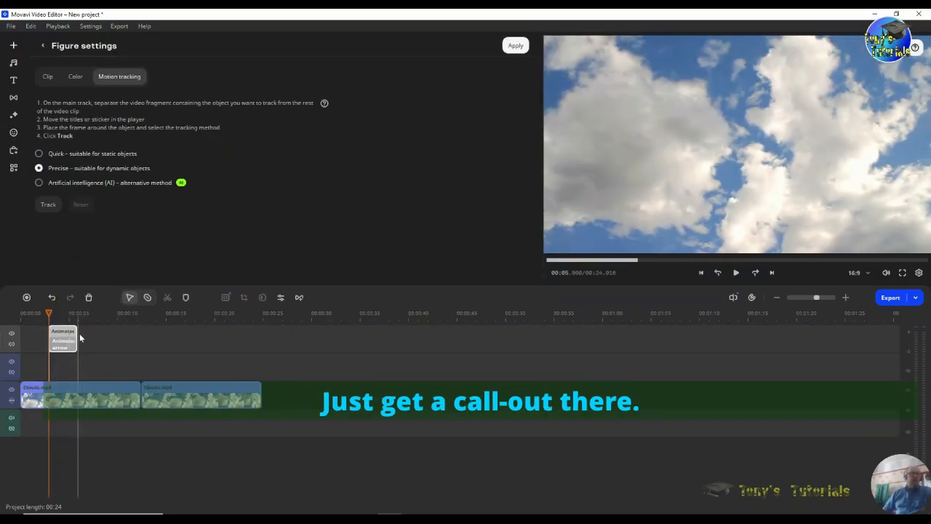
pyautogui.click(46, 76)
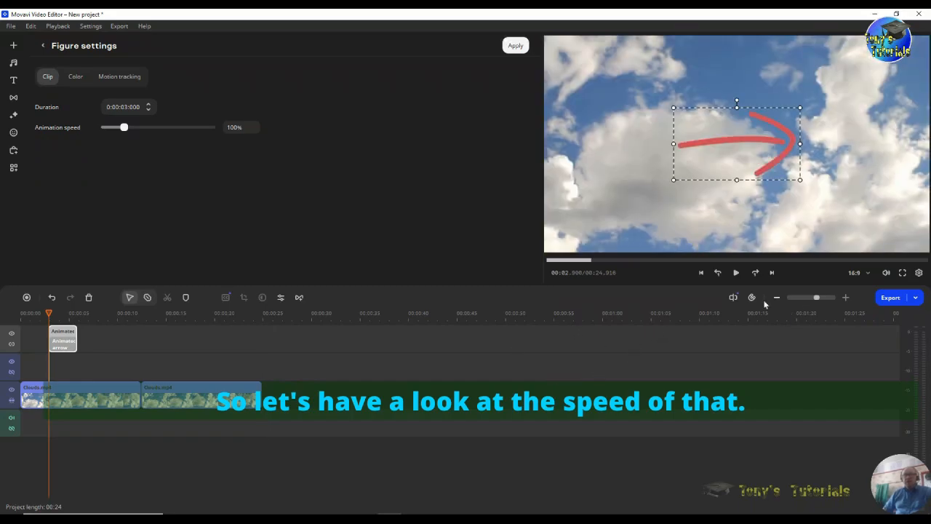
pyautogui.click(736, 273)
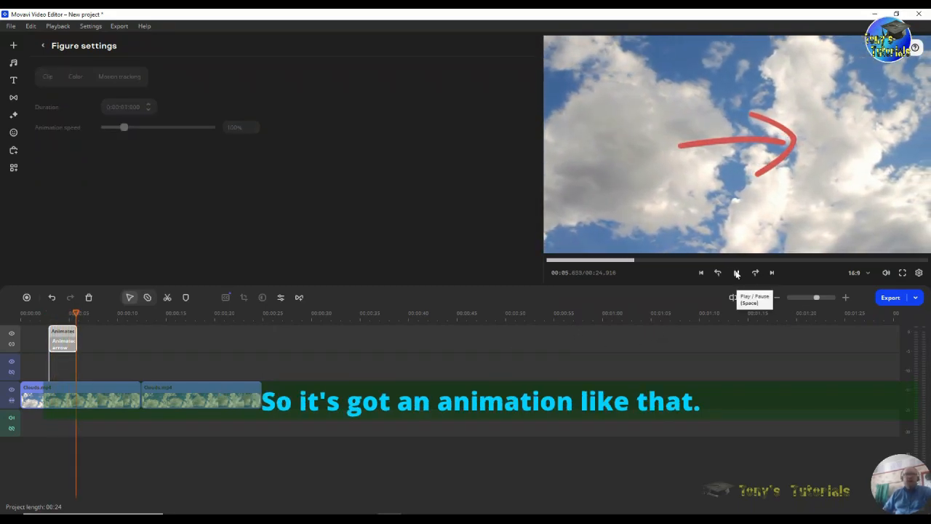
pyautogui.click(69, 346)
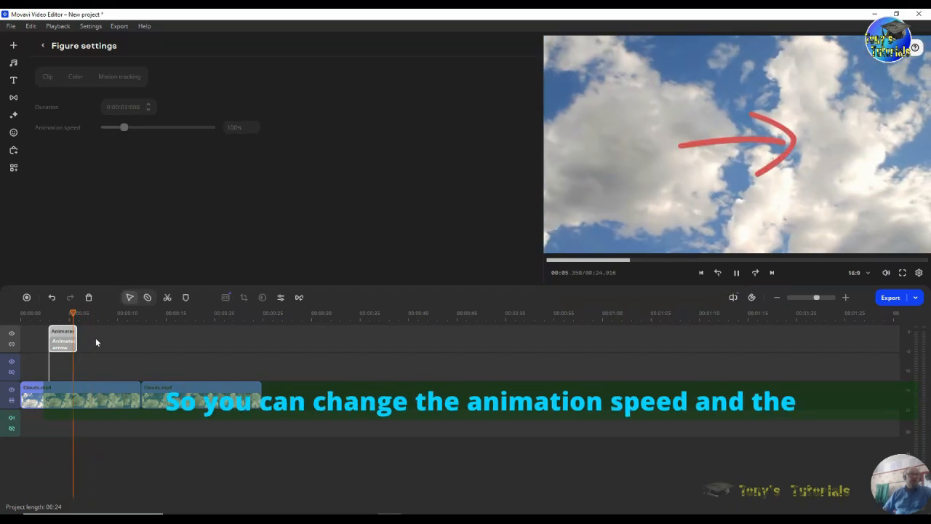
# Extend the arrow callout to 15.3 seconds, set its animation speed to 19% and play it from its start
pyautogui.moveTo(77, 339); pyautogui.dragTo(49, 314)
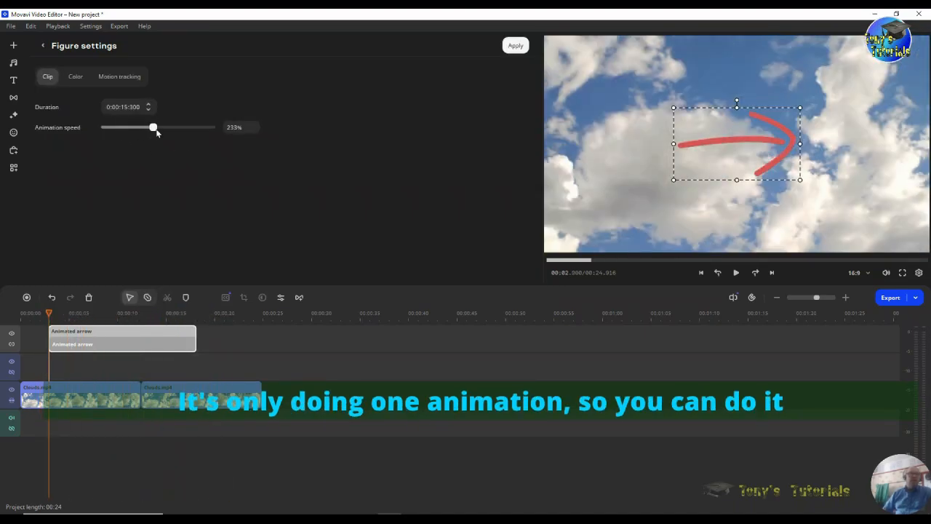
pyautogui.moveTo(110, 131); pyautogui.dragTo(106, 129)
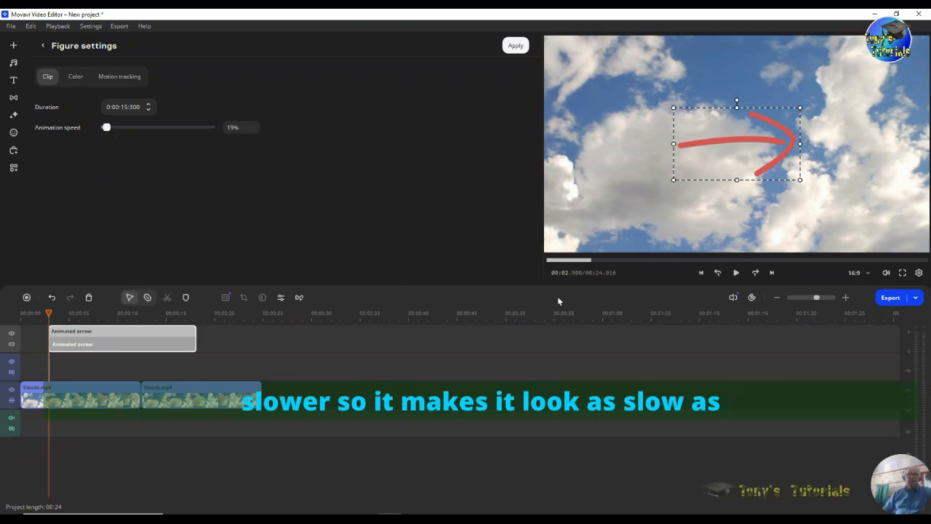
pyautogui.click(736, 273)
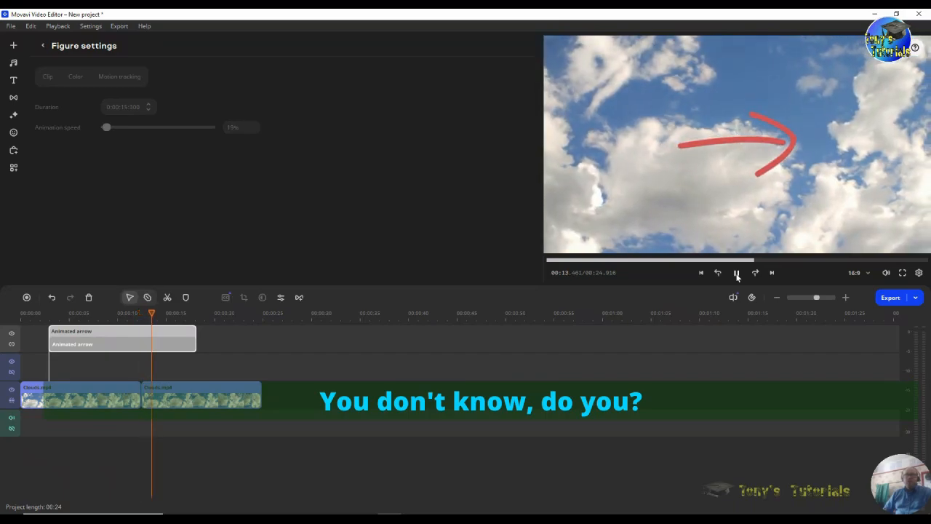
pyautogui.click(736, 273)
# Set the arrow's animation speed to 255% and replay it from before the callout's start
pyautogui.moveTo(106, 129); pyautogui.dragTo(135, 131)
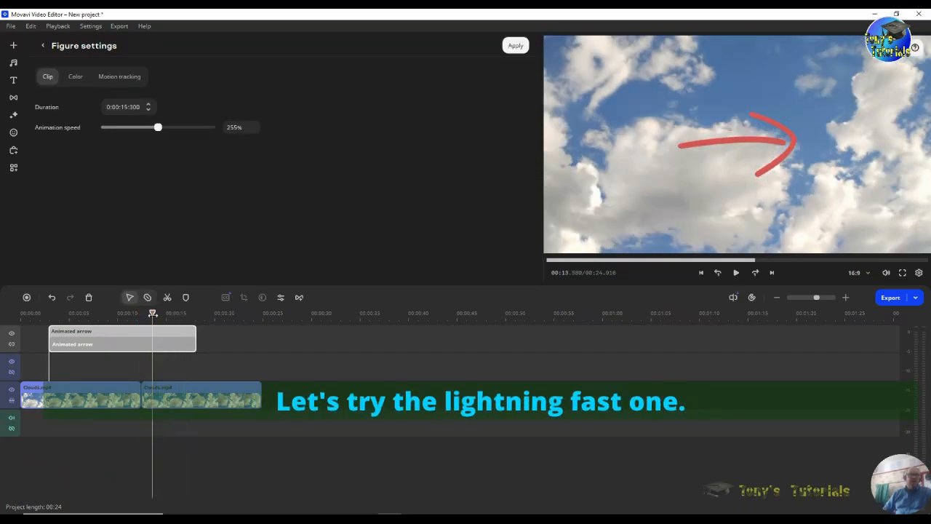
pyautogui.moveTo(152, 313); pyautogui.dragTo(36, 313)
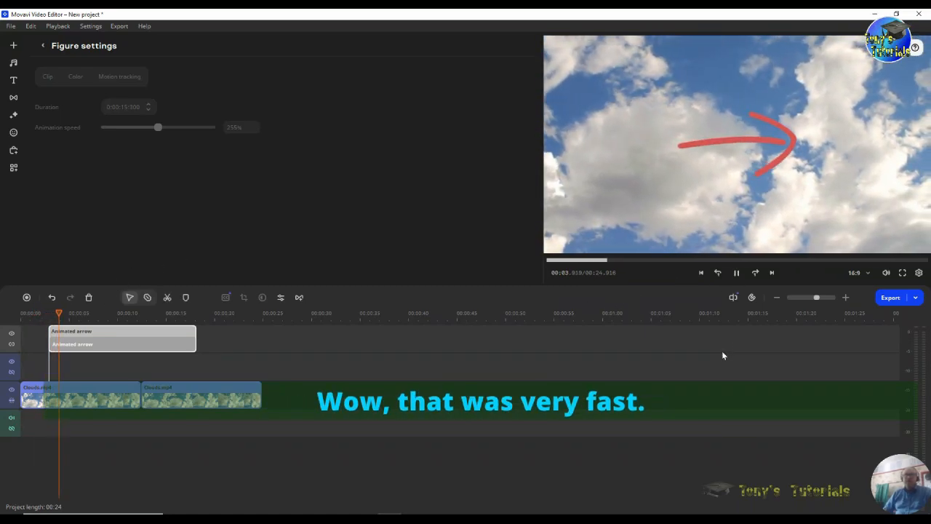
pyautogui.click(736, 272)
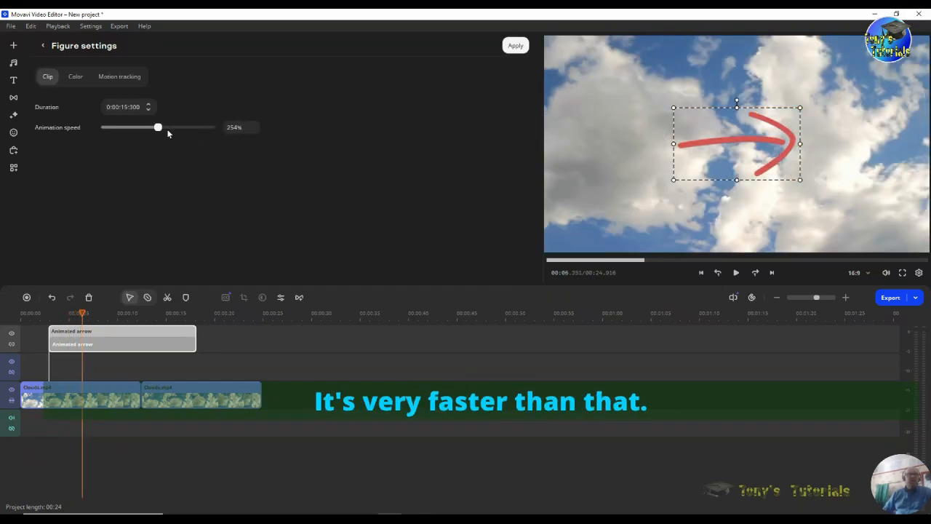
# Preview the arrow from its start at 482% animation speed, and set the speed to 128%
pyautogui.moveTo(85, 314); pyautogui.dragTo(49, 312)
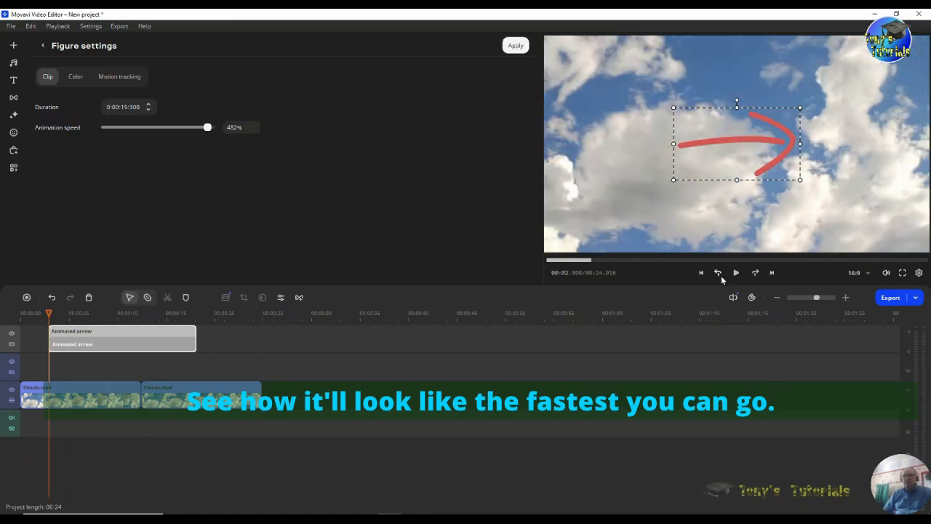
pyautogui.click(736, 272)
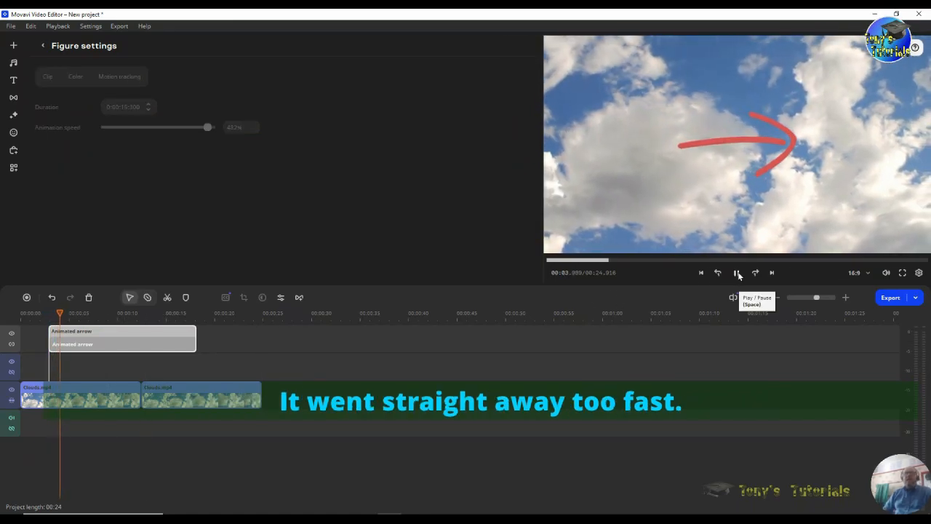
pyautogui.click(736, 273)
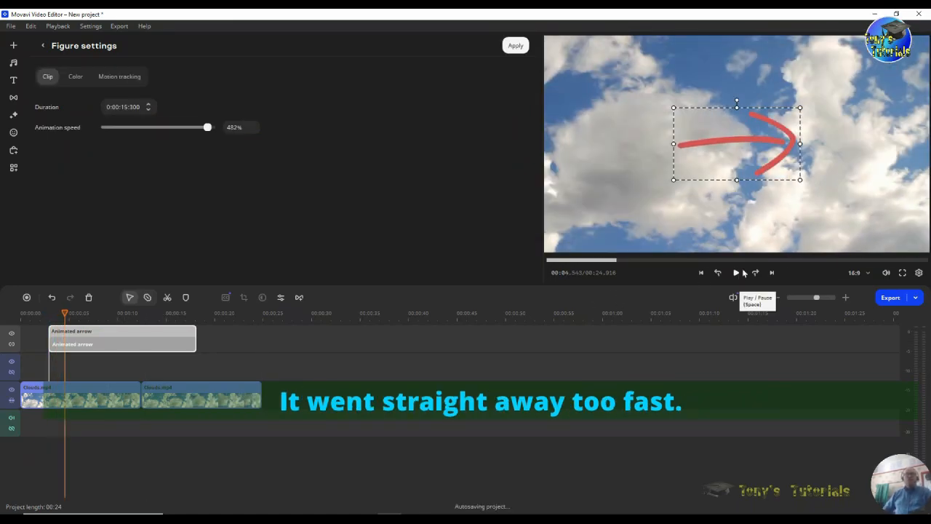
pyautogui.click(70, 313)
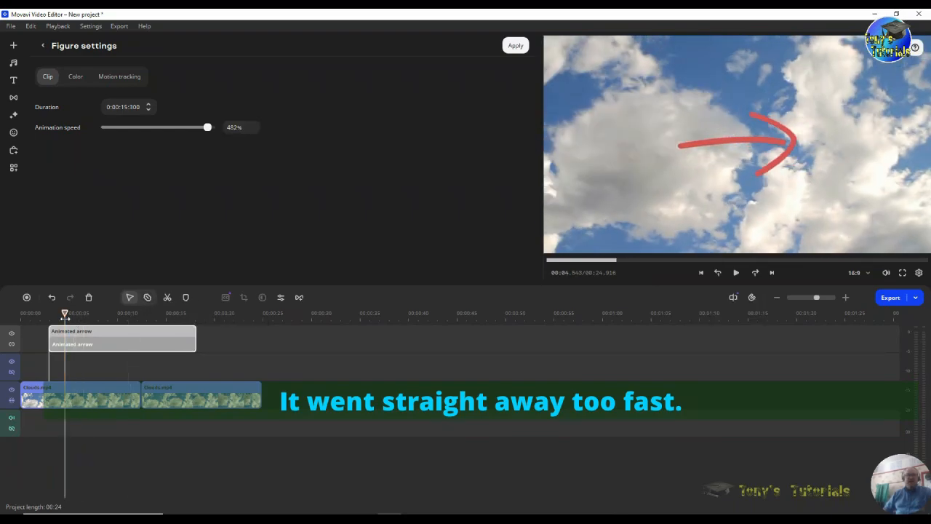
pyautogui.moveTo(75, 314)
pyautogui.mouseDown()
pyautogui.moveTo(204, 315)
pyautogui.moveTo(73, 315)
pyautogui.mouseUp()
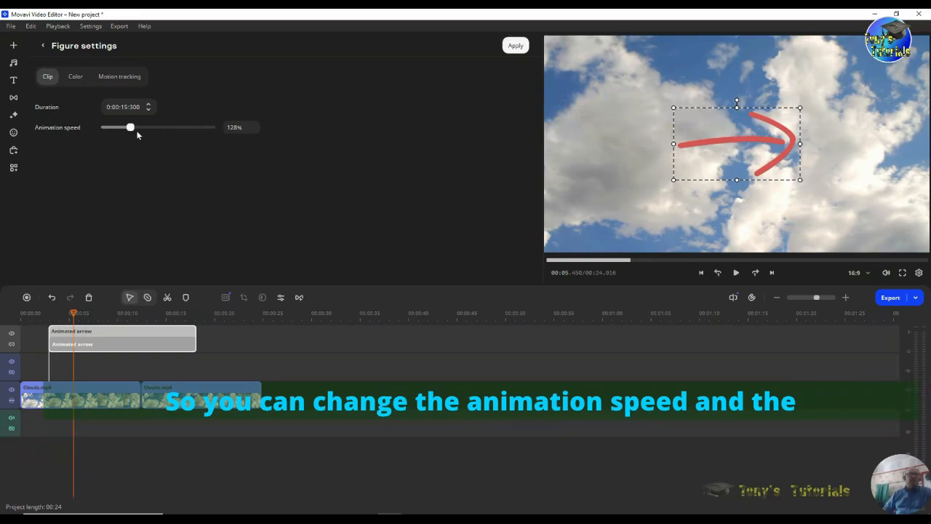
# Try green, orange and blue as the arrow's fill colour, and settle on pink #e34ba9
pyautogui.click(72, 78)
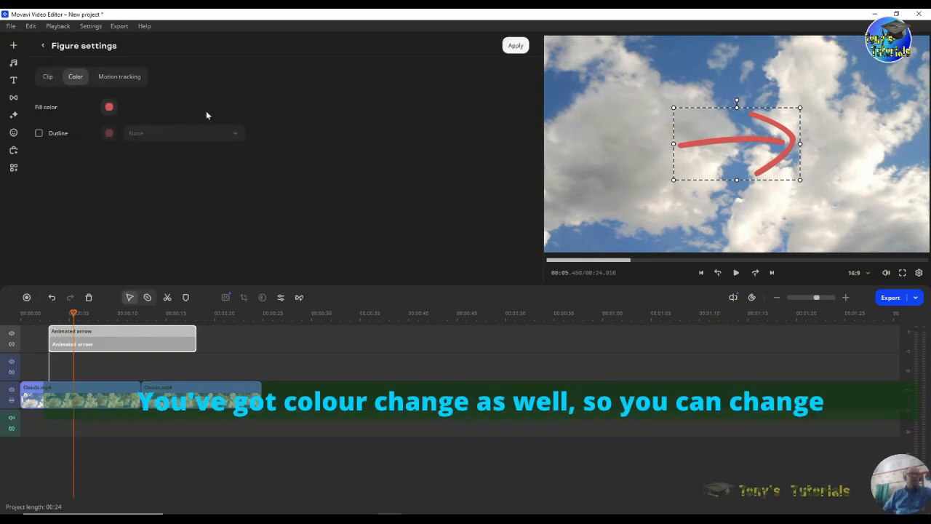
pyautogui.click(109, 108)
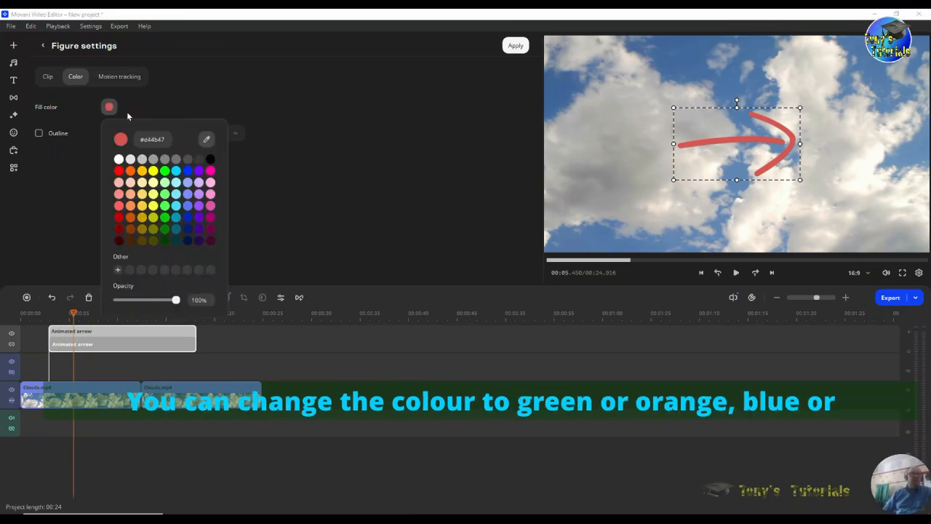
pyautogui.click(165, 171)
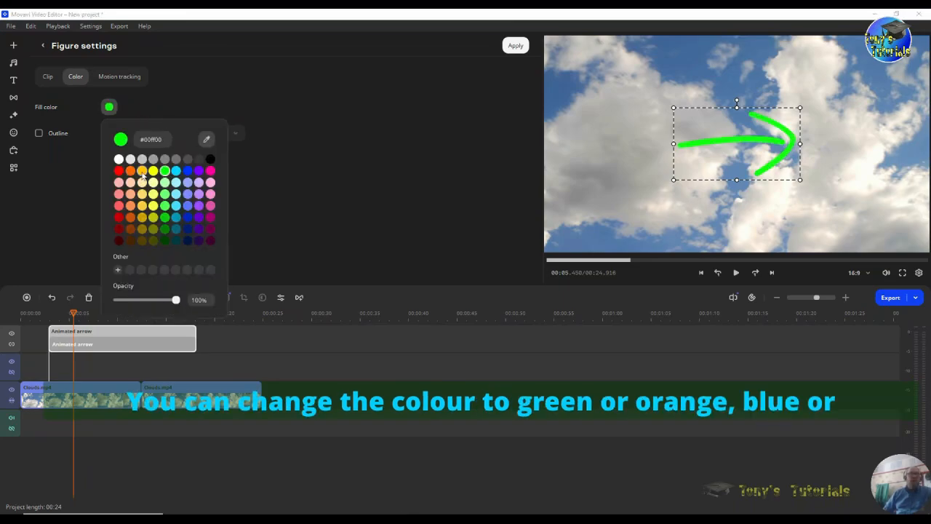
pyautogui.click(130, 171)
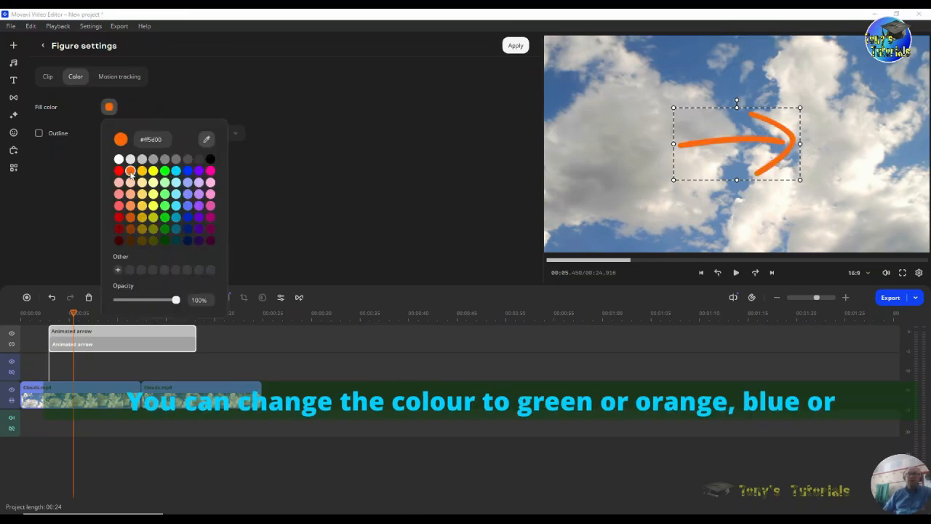
pyautogui.click(188, 172)
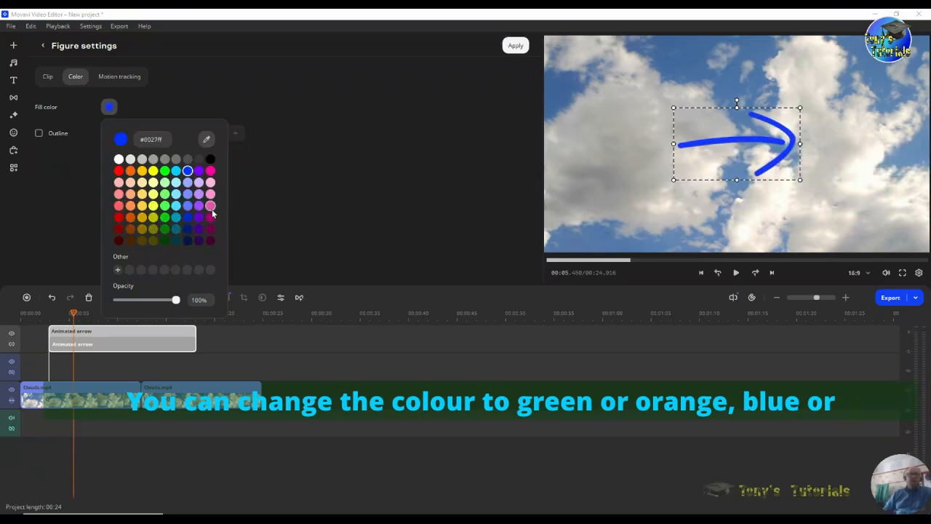
pyautogui.click(210, 207)
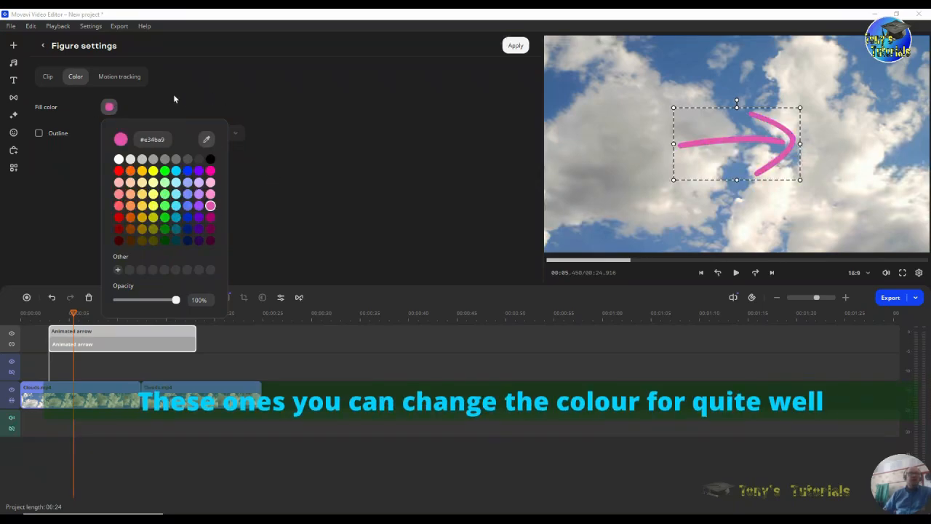
# Give the arrow the thickest outline, trying it in white and then setting it to black
pyautogui.click(38, 134)
pyautogui.click(232, 135)
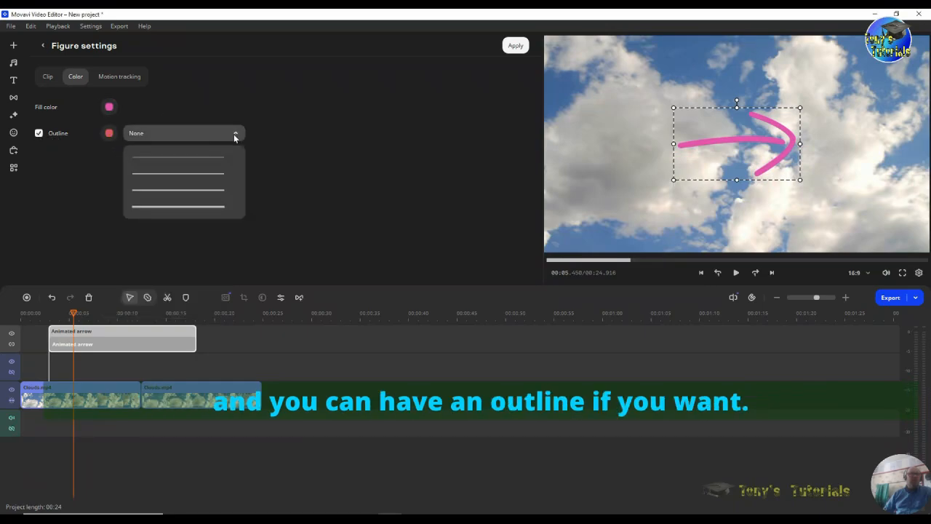
pyautogui.click(209, 208)
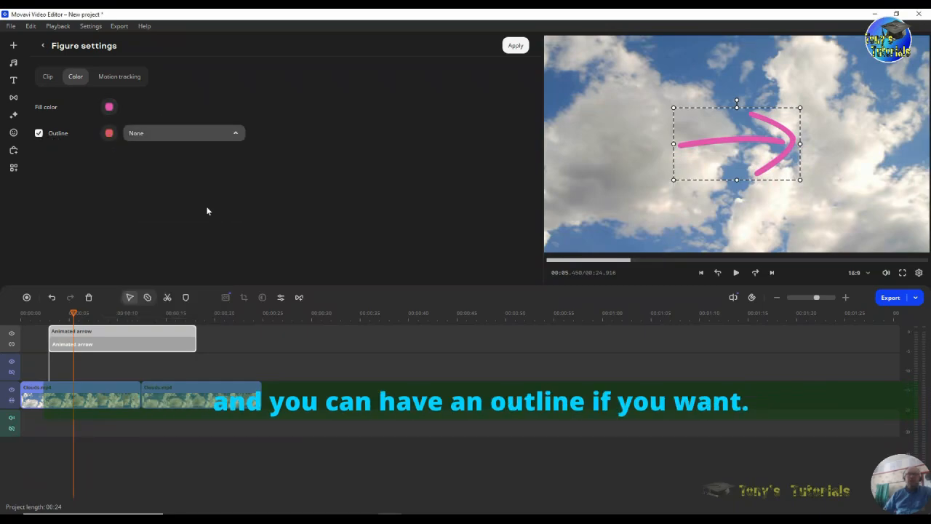
pyautogui.click(109, 134)
pyautogui.click(118, 185)
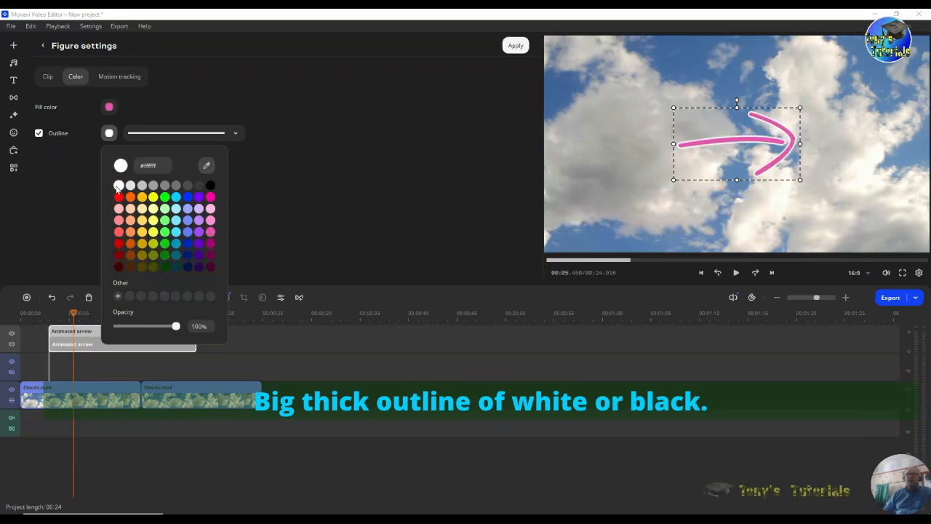
pyautogui.click(210, 186)
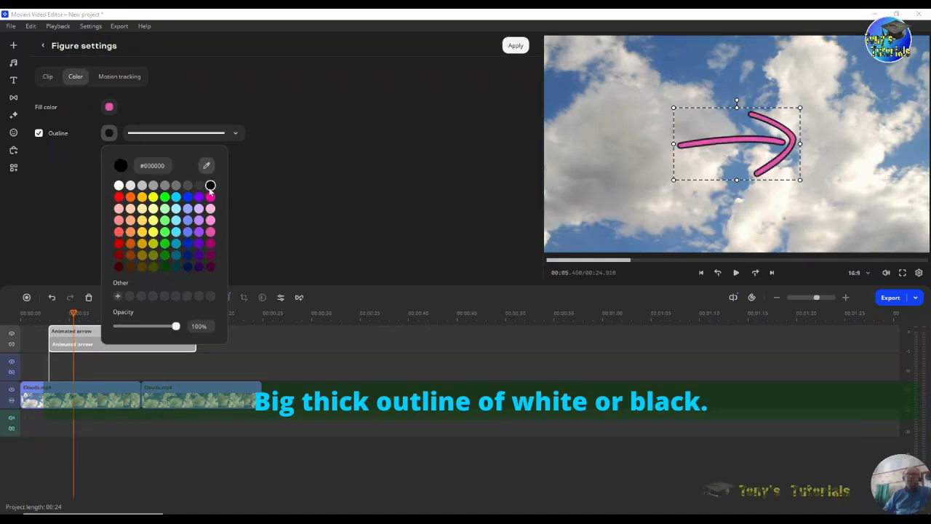
pyautogui.click(262, 180)
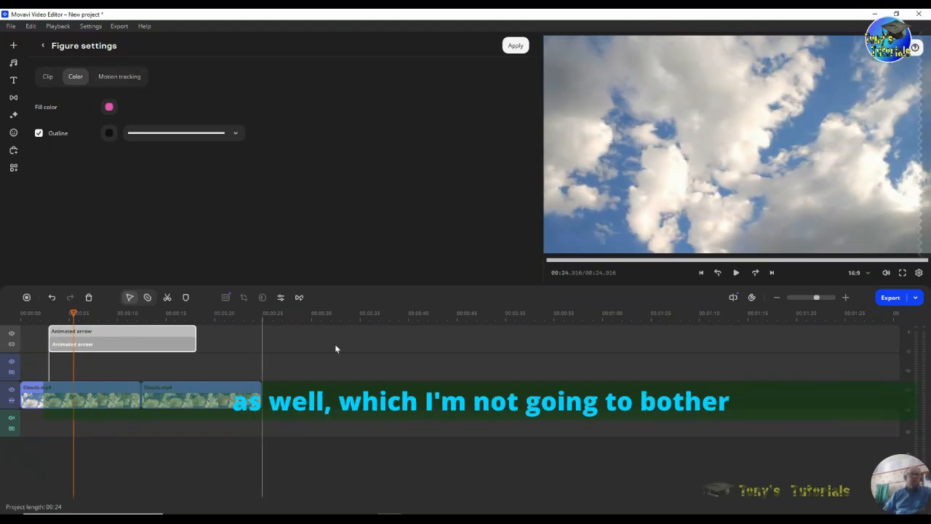
# Delete the animated arrow callout from the timeline and return to the callouts collection
pyautogui.rightClick(133, 338)
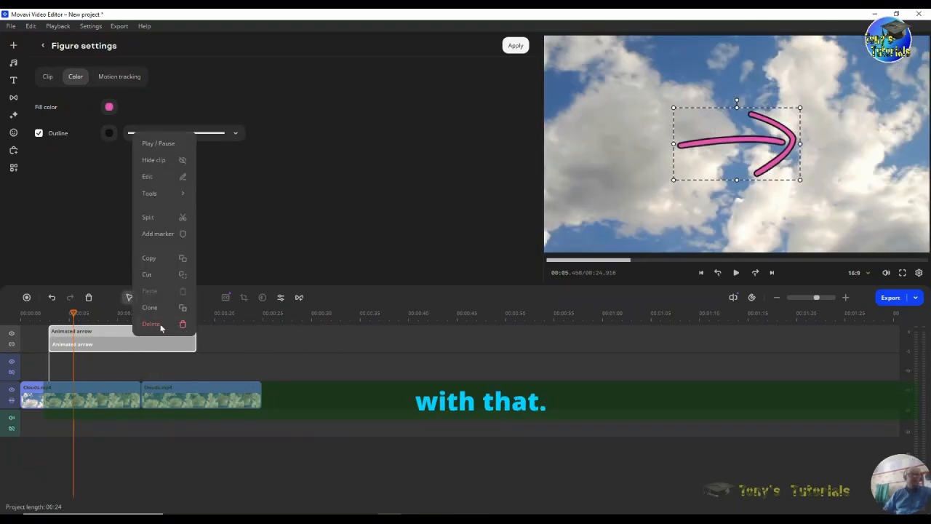
pyautogui.click(161, 325)
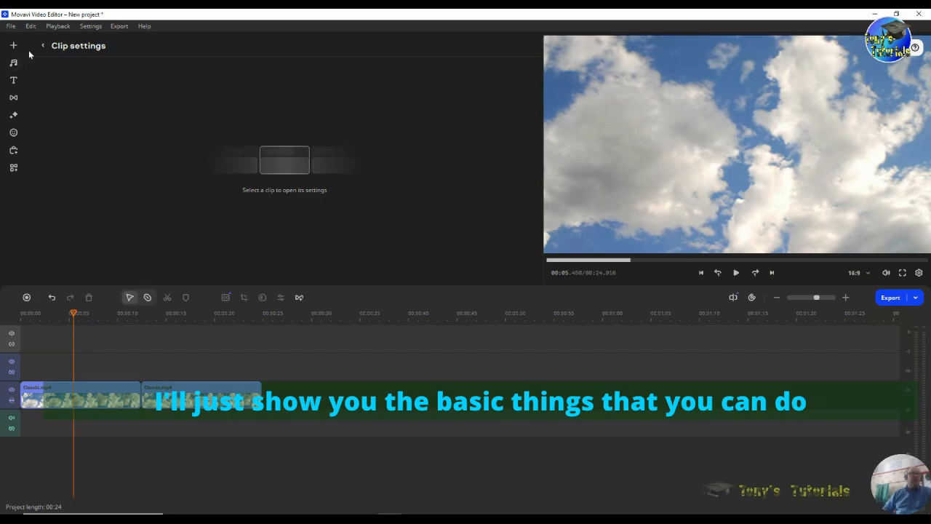
pyautogui.click(13, 132)
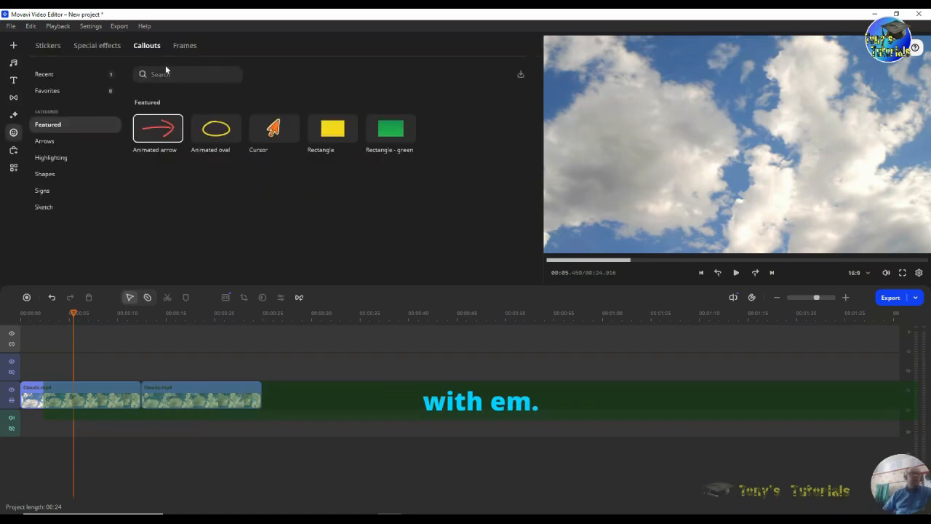
# Add the Exclamation mark callout from Signs above the first Clouds clip at about 5.4 seconds and show its clip settings
pyautogui.click(51, 141)
pyautogui.click(52, 160)
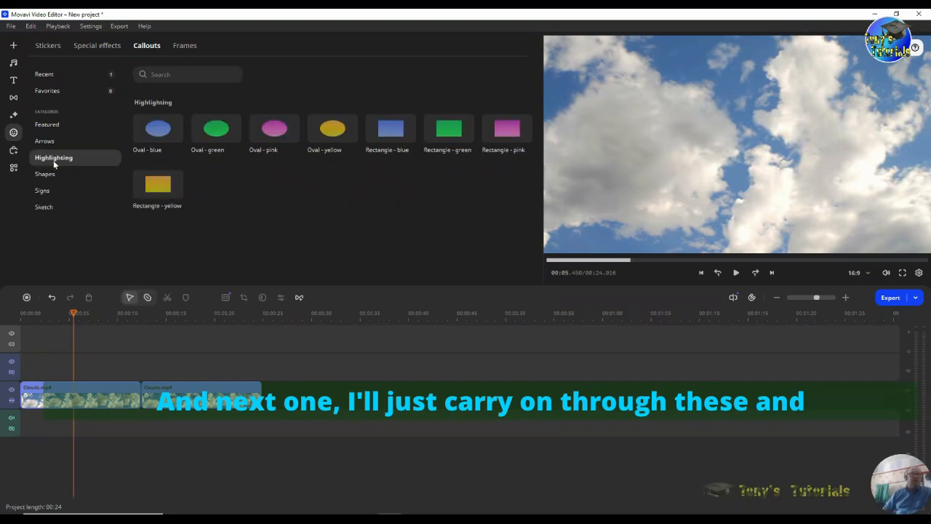
pyautogui.click(45, 176)
pyautogui.click(45, 193)
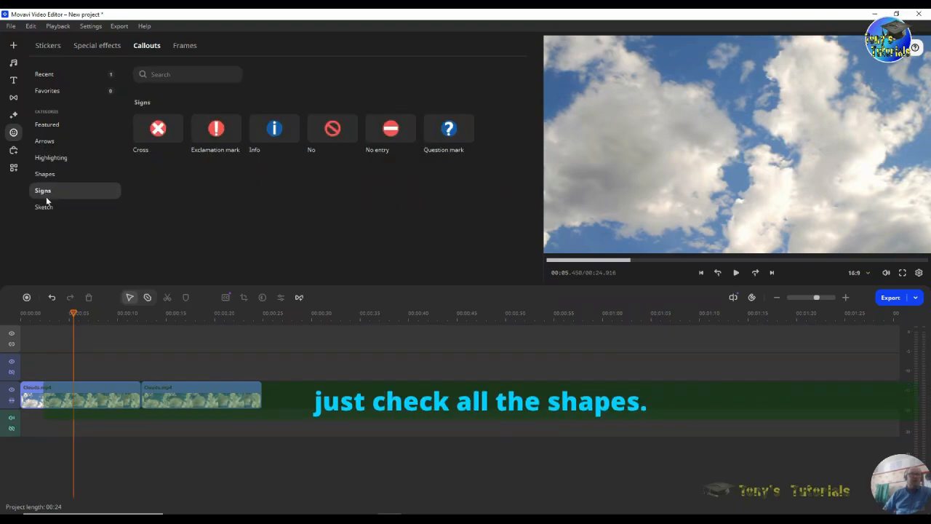
pyautogui.click(211, 125)
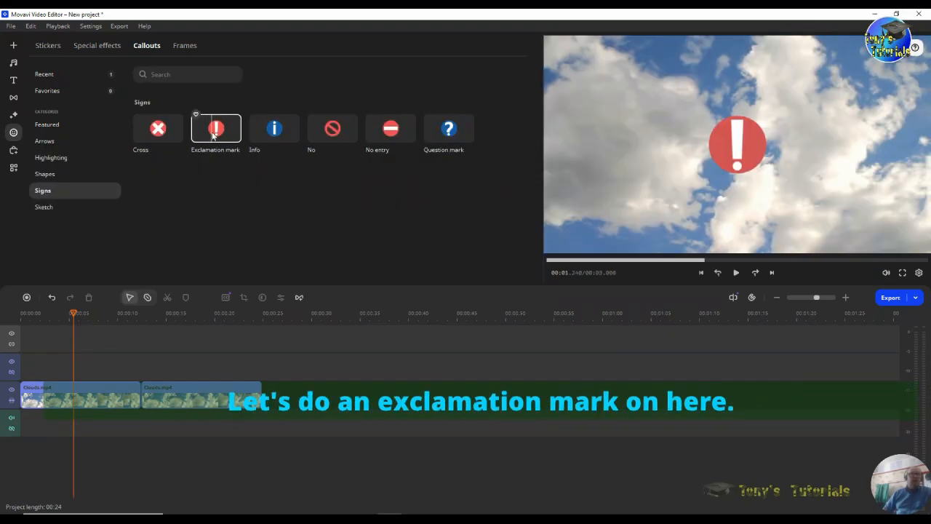
pyautogui.moveTo(211, 125); pyautogui.dragTo(73, 340)
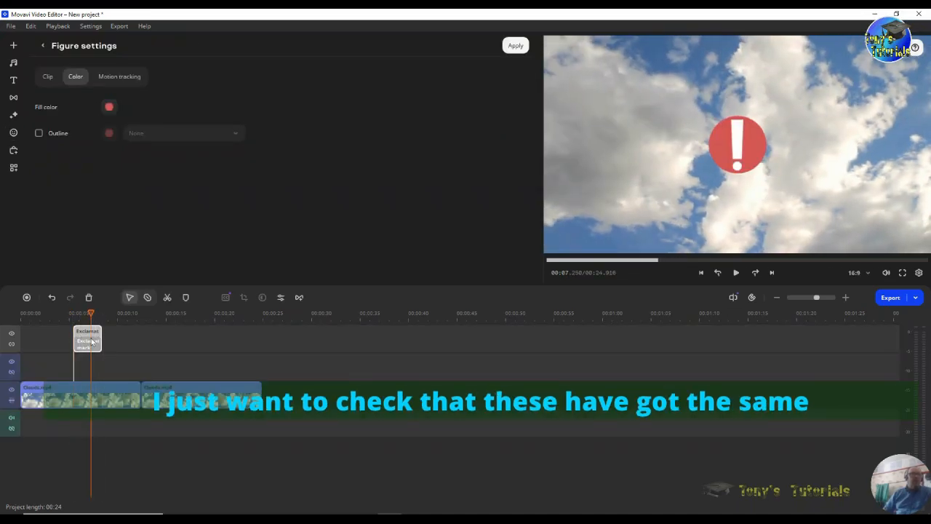
pyautogui.click(91, 342)
pyautogui.click(47, 80)
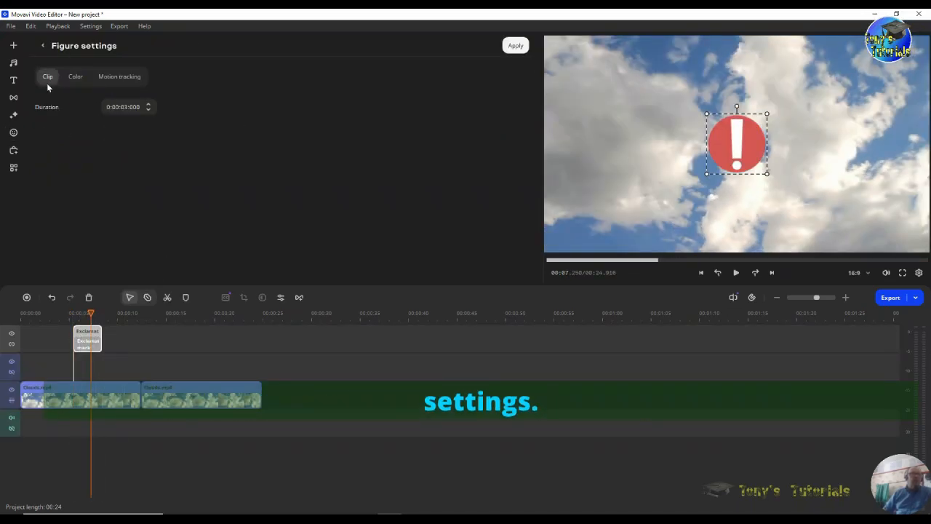
# Delete the Exclamation mark callout from the timeline
pyautogui.click(92, 340)
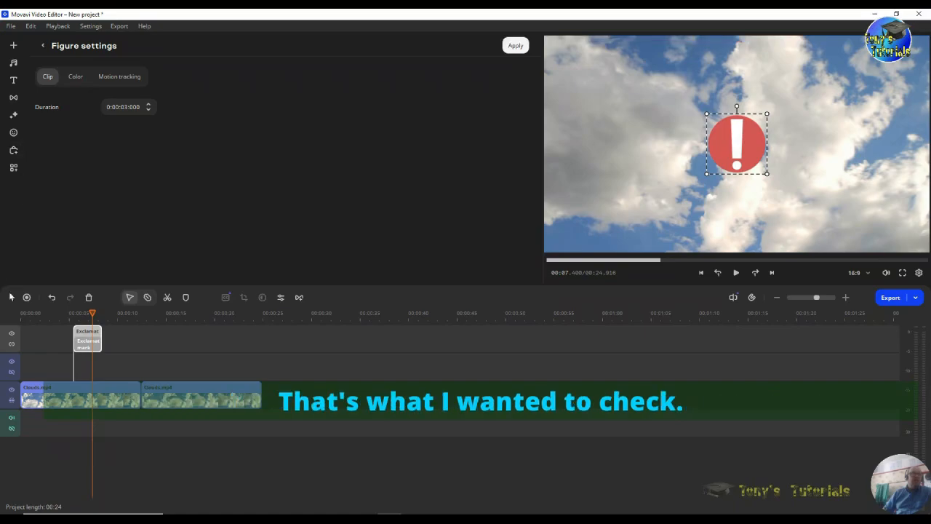
pyautogui.rightClick(81, 344)
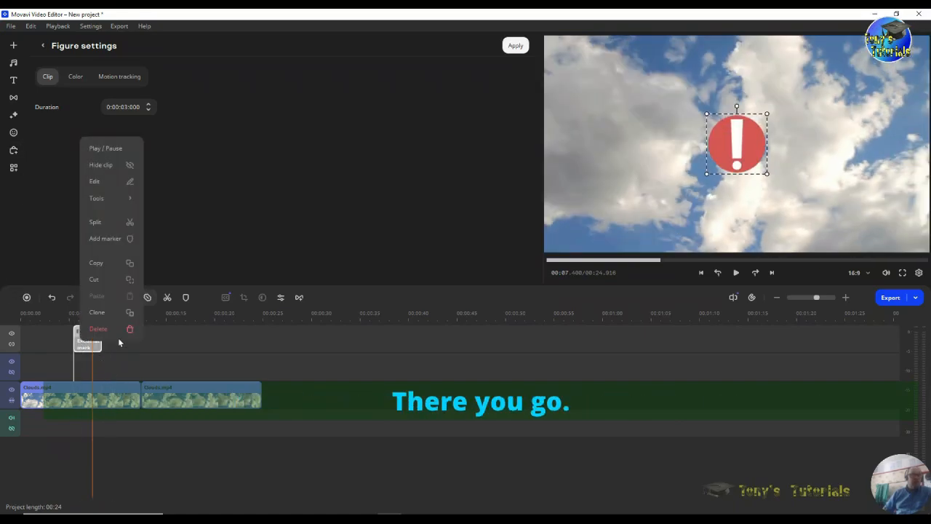
pyautogui.click(111, 329)
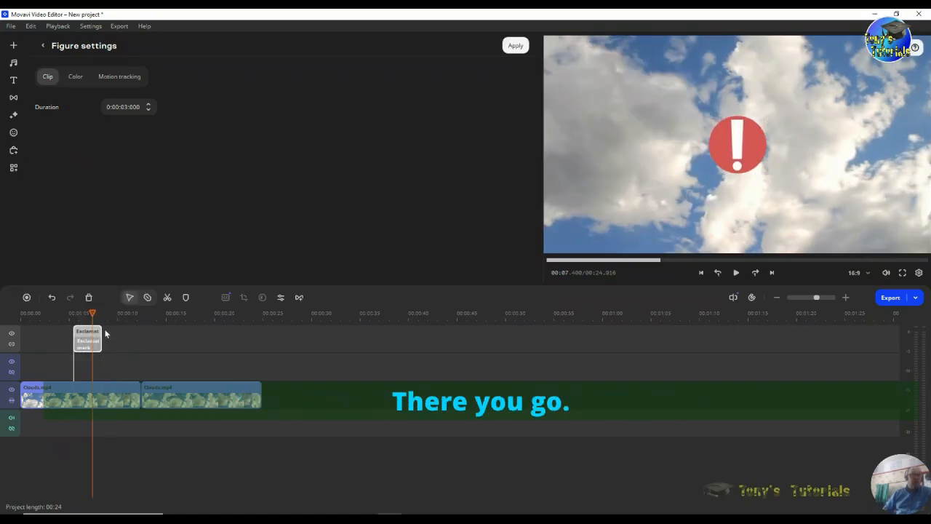
# Add the upward Arrowhead callout from Shapes above the first Clouds clip at about 8.4 seconds and preview it
pyautogui.click(13, 133)
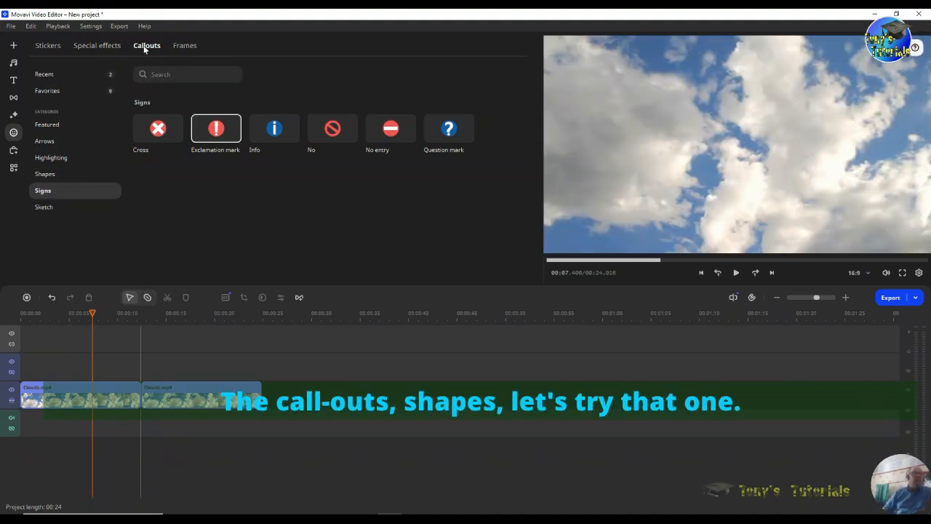
pyautogui.click(49, 175)
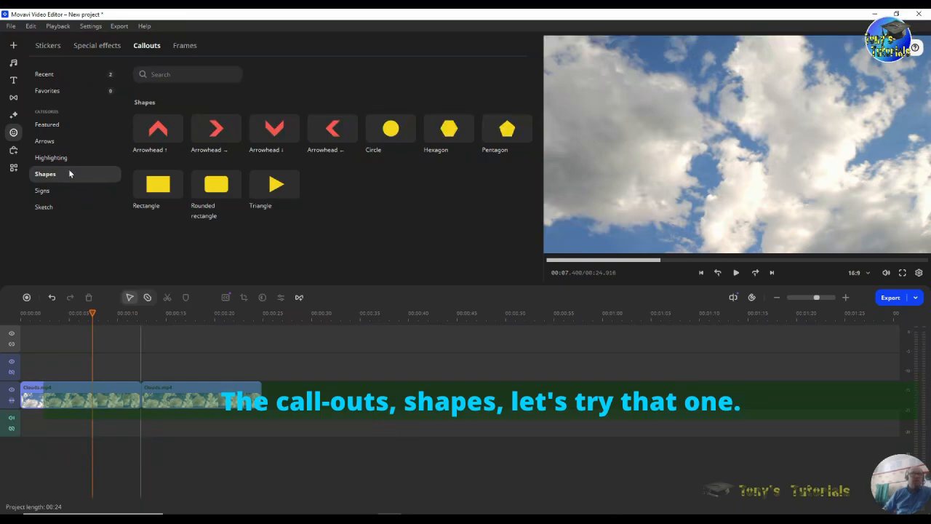
pyautogui.moveTo(158, 129); pyautogui.dragTo(109, 337)
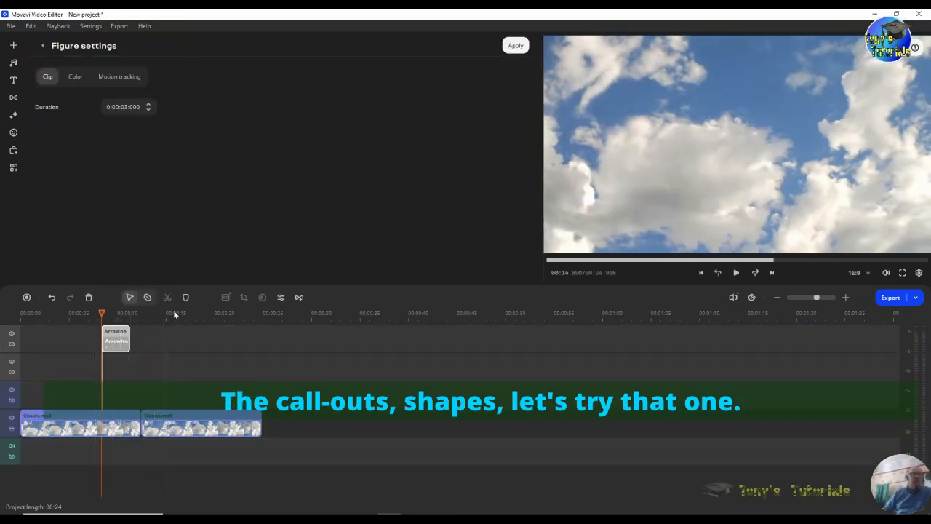
pyautogui.click(116, 315)
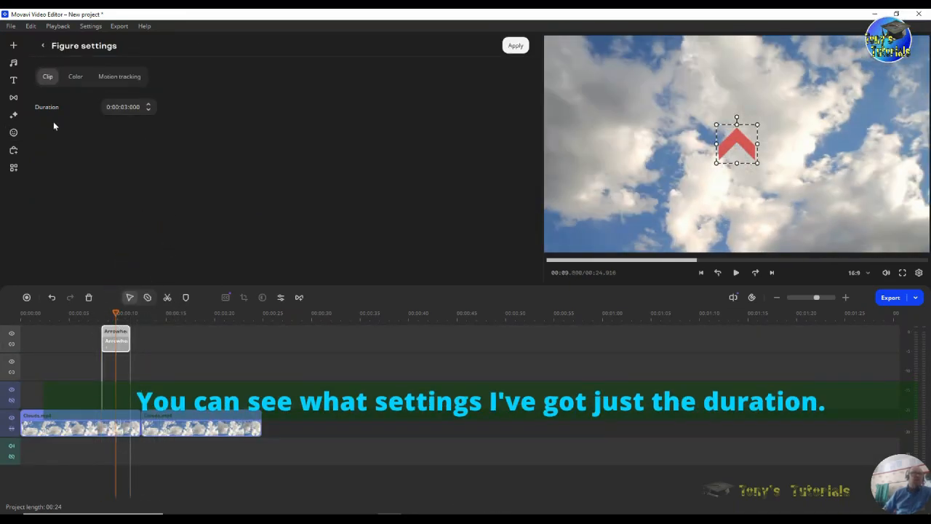
# Look through the arrowhead's colour and motion tracking settings and return to its duration setting
pyautogui.click(75, 77)
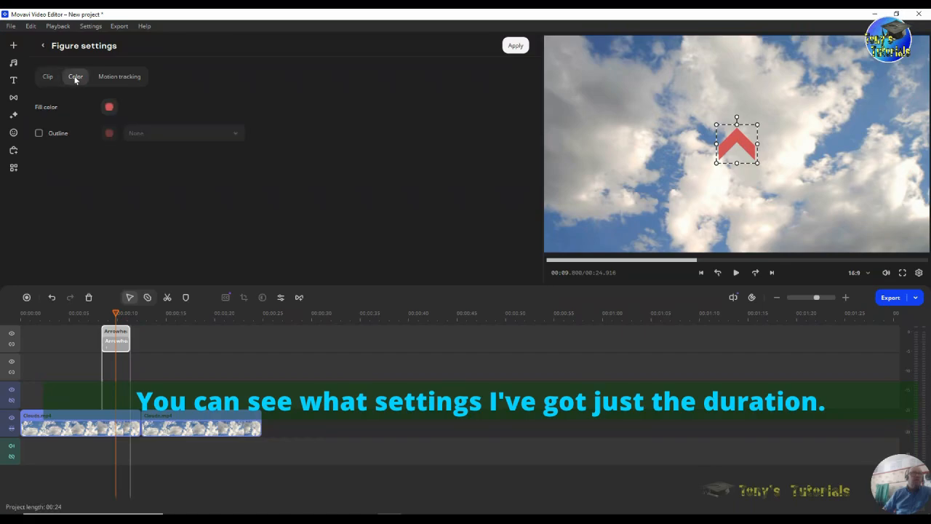
pyautogui.click(122, 78)
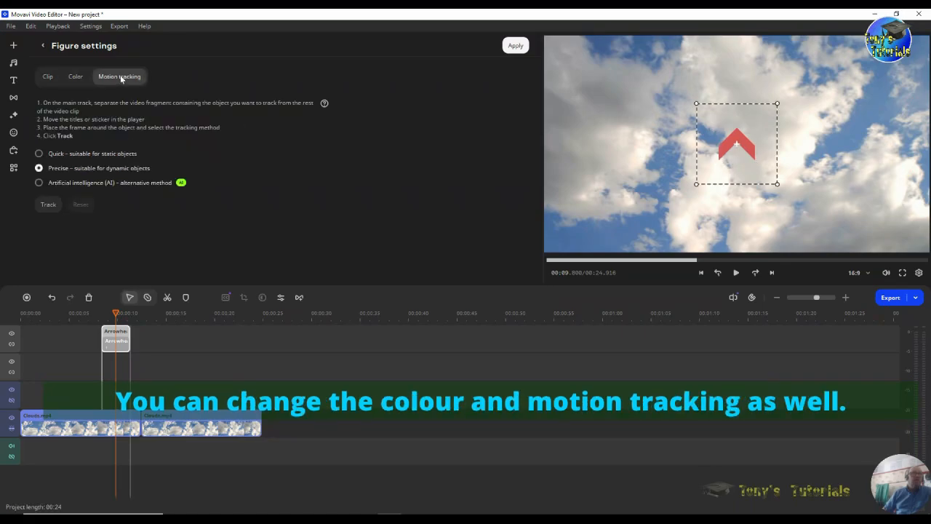
pyautogui.click(48, 77)
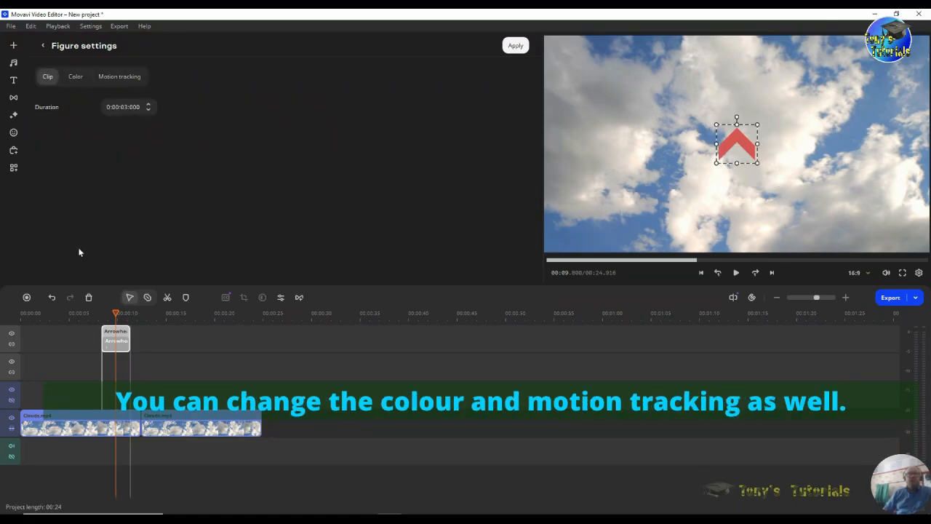
# Add the Oval - blue callout from Highlighting above the second Clouds clip at about 16.5 seconds and preview it
pyautogui.click(13, 134)
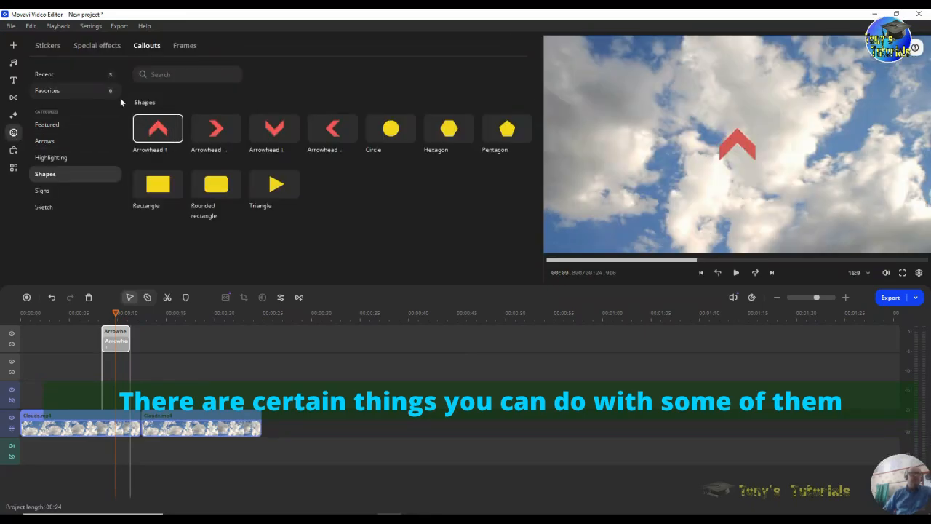
pyautogui.click(62, 158)
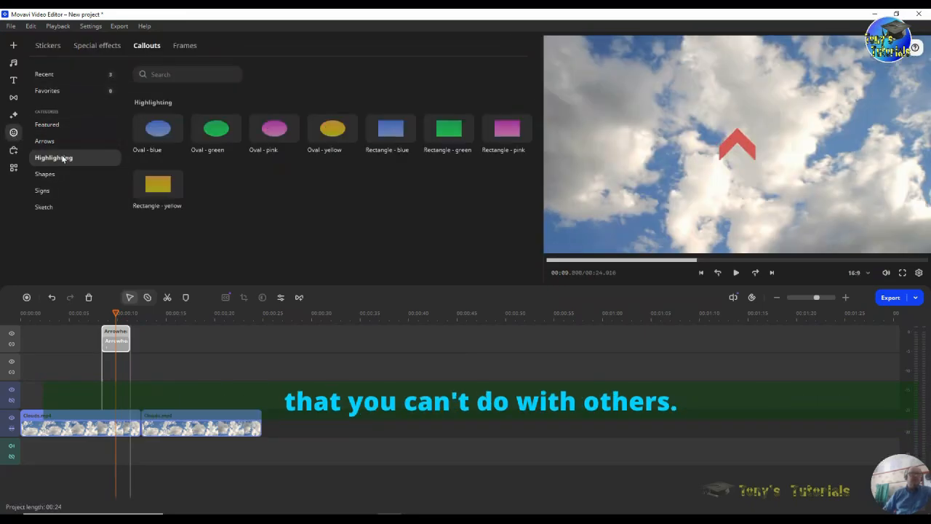
pyautogui.click(152, 123)
pyautogui.moveTo(157, 125); pyautogui.dragTo(181, 336)
pyautogui.click(192, 349)
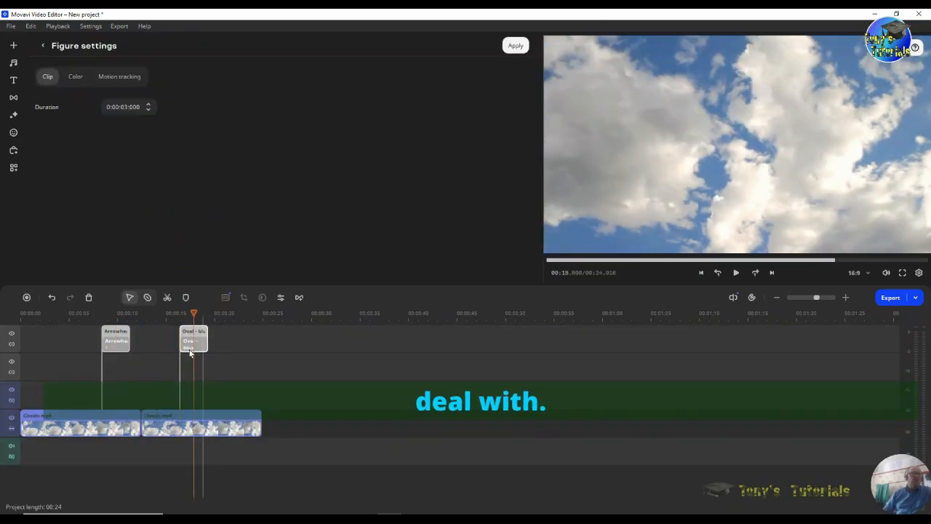
# Delete the blue oval and arrowhead callouts from the timeline
pyautogui.rightClick(193, 338)
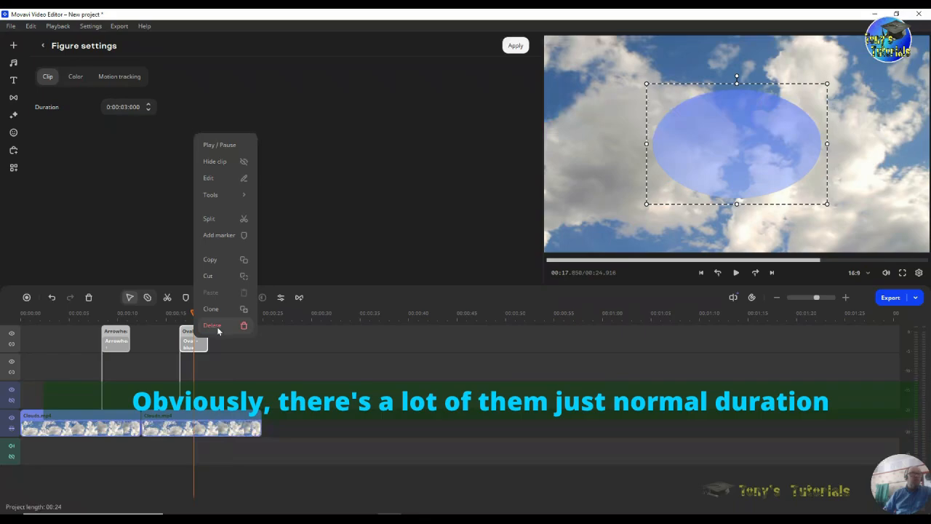
pyautogui.click(218, 330)
pyautogui.rightClick(115, 336)
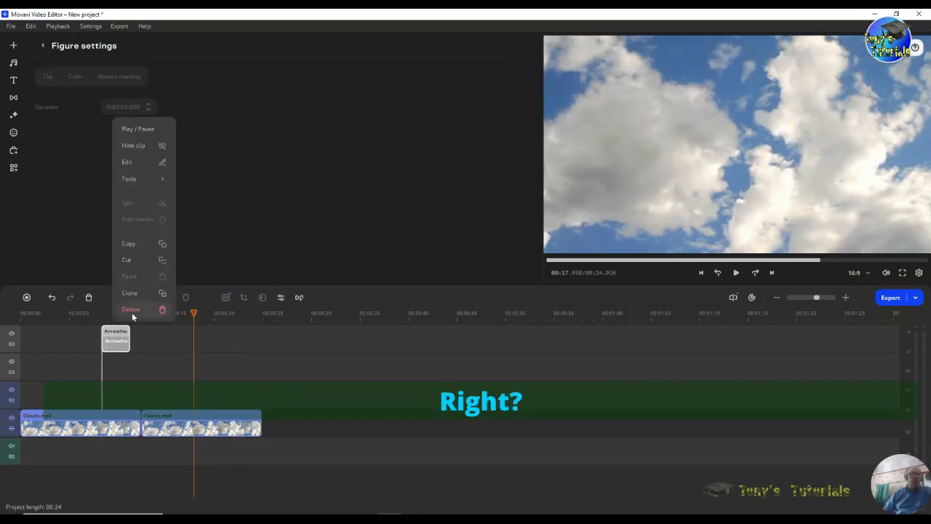
pyautogui.click(131, 310)
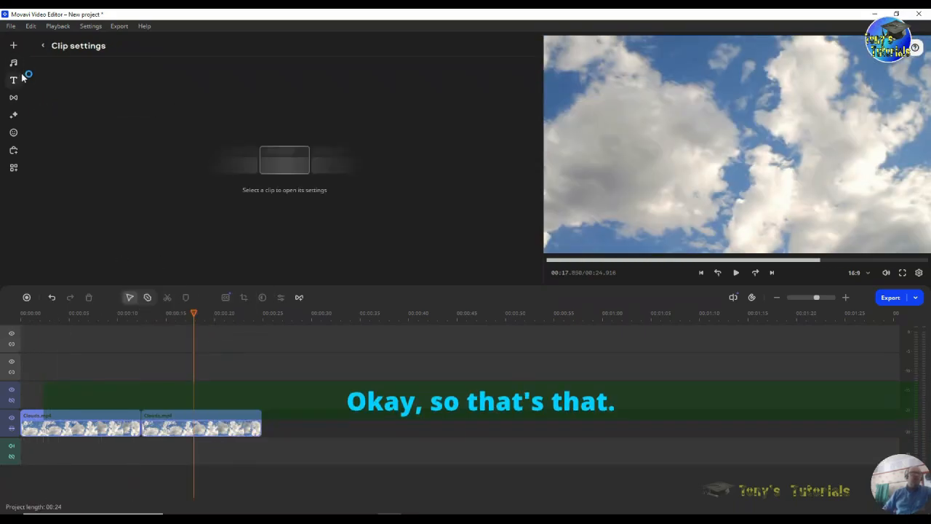
# Add the Elegance 2 frame from the featured Frames above the first Clouds clip at about 0.5 seconds
pyautogui.click(19, 132)
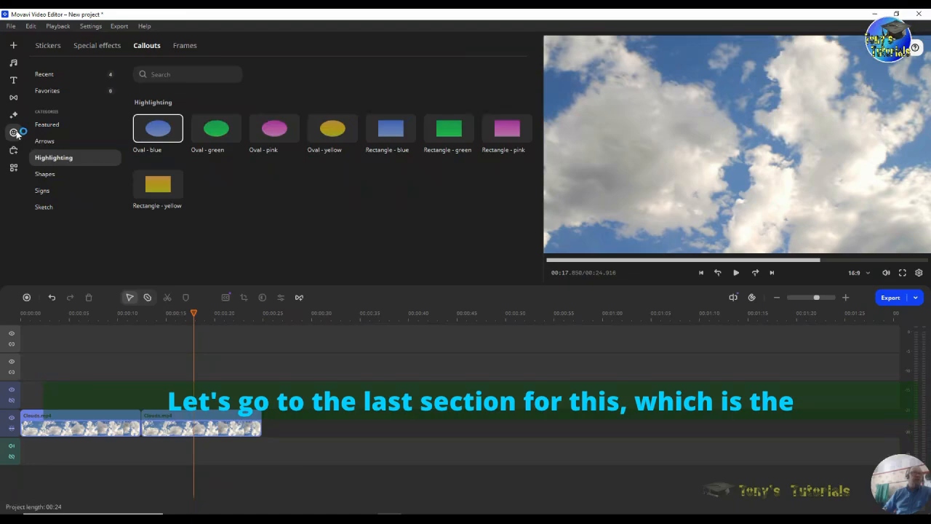
pyautogui.click(185, 46)
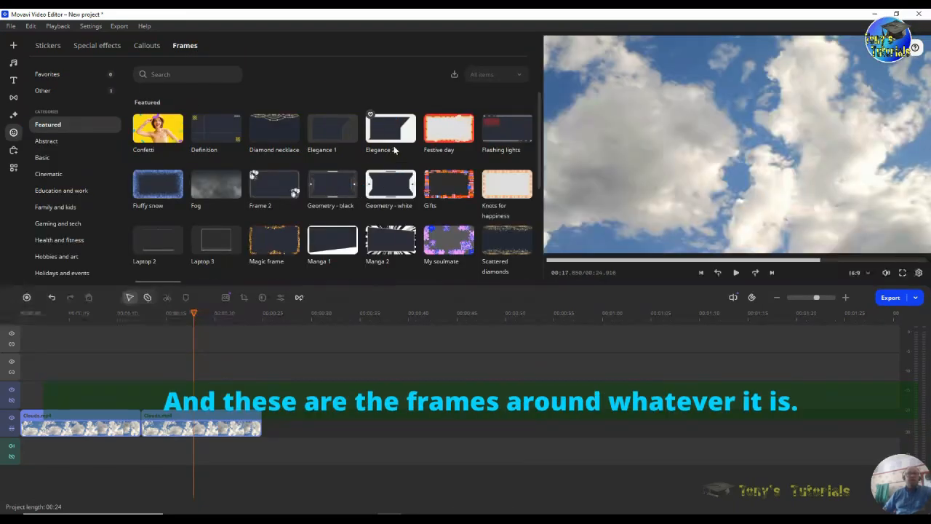
pyautogui.moveTo(395, 134); pyautogui.dragTo(62, 393)
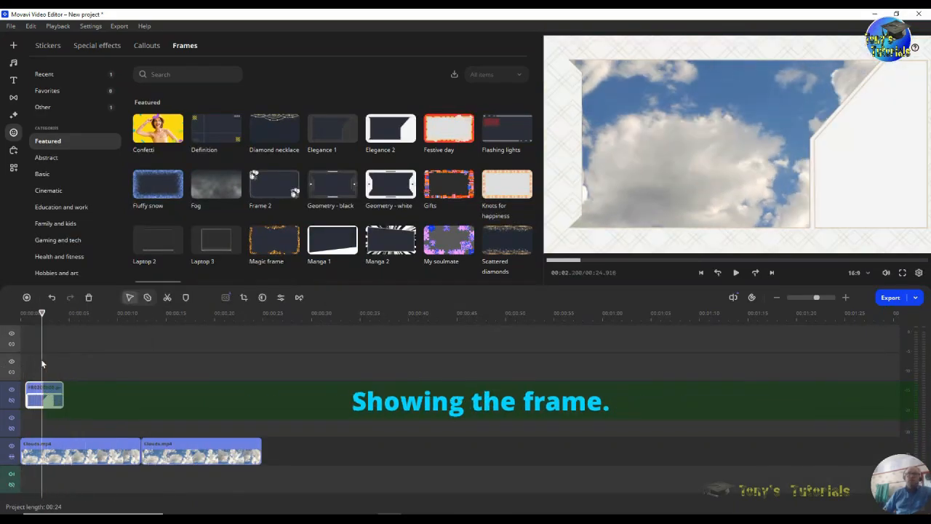
# Extend the frame's end to the end of the second Clouds clip and show its clip settings
pyautogui.click(64, 395)
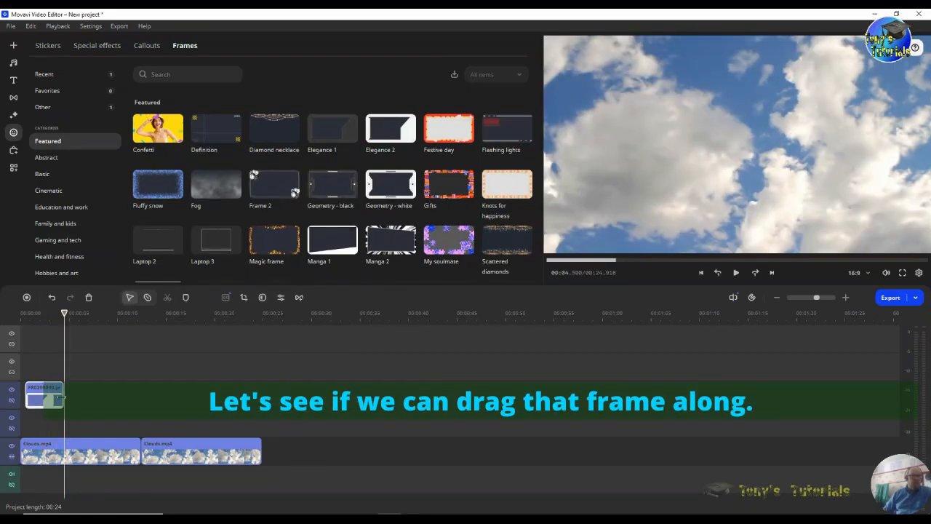
pyautogui.moveTo(63, 397); pyautogui.dragTo(260, 400)
pyautogui.click(136, 393)
pyautogui.doubleClick(135, 392)
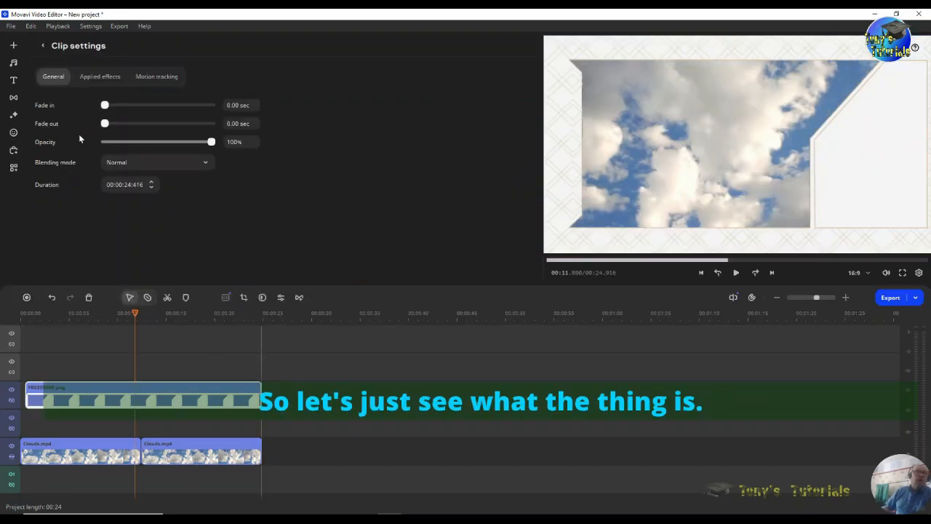
# Extend the frame's start back to the beginning of the timeline, giving it a duration of 24.916 seconds
pyautogui.click(25, 391)
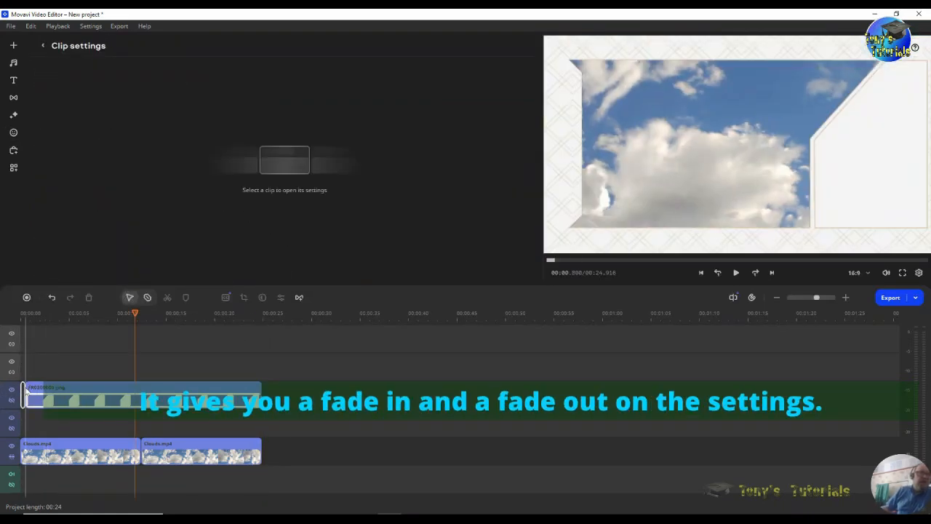
pyautogui.click(25, 391)
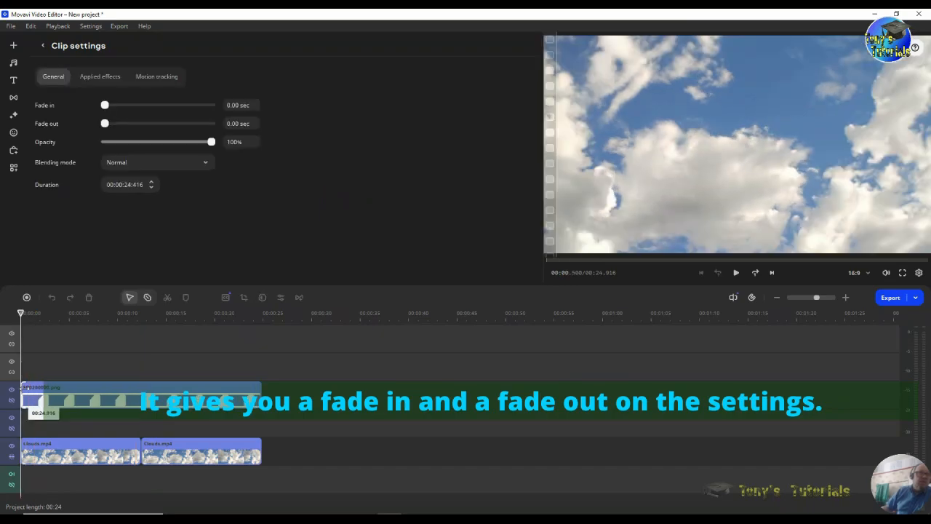
pyautogui.moveTo(24, 388); pyautogui.dragTo(22, 388)
# Give the frame a 2-second fade in and fade out, and try its opacity at 52% before returning it to 100%
pyautogui.moveTo(104, 105); pyautogui.dragTo(121, 105)
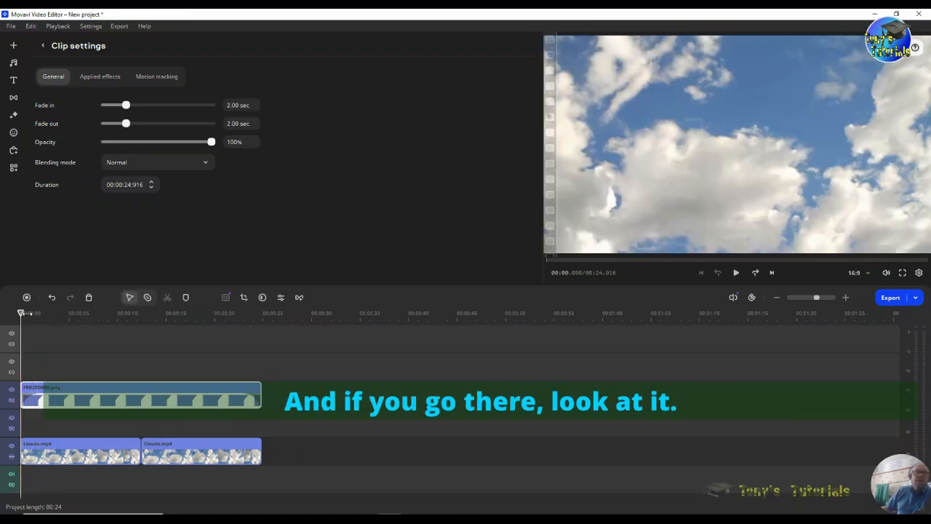
pyautogui.moveTo(21, 314); pyautogui.dragTo(149, 313)
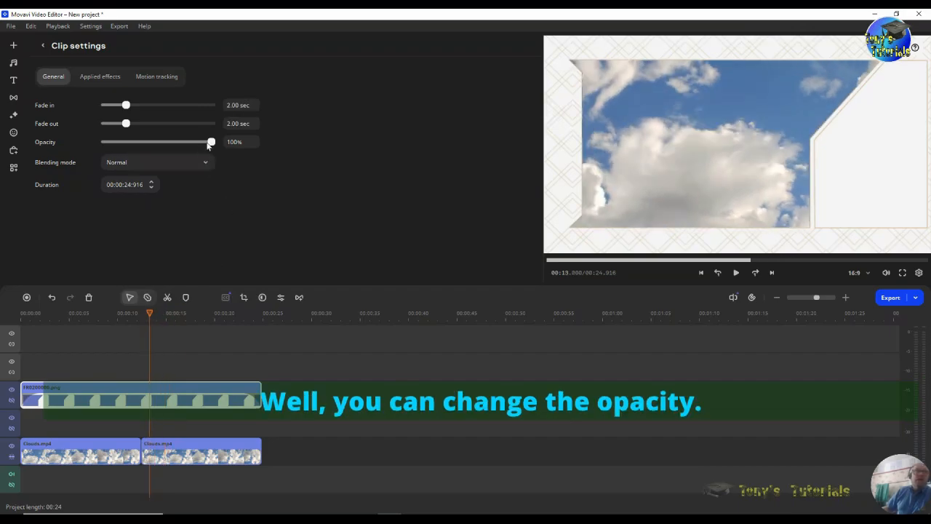
pyautogui.moveTo(211, 142); pyautogui.dragTo(154, 158)
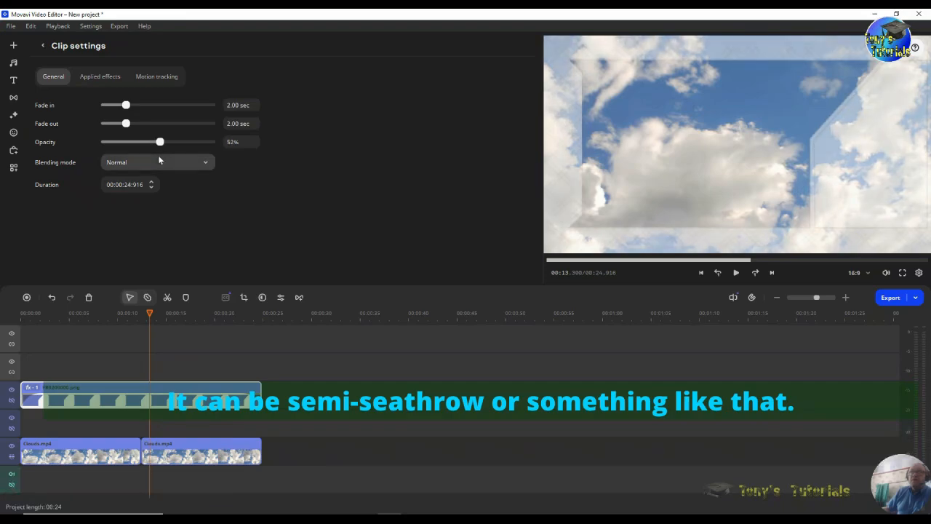
pyautogui.moveTo(160, 141); pyautogui.dragTo(237, 163)
# Try the Color, Color burn, Color dodge and Darken blending modes on the Elegance 2 frame
pyautogui.click(167, 161)
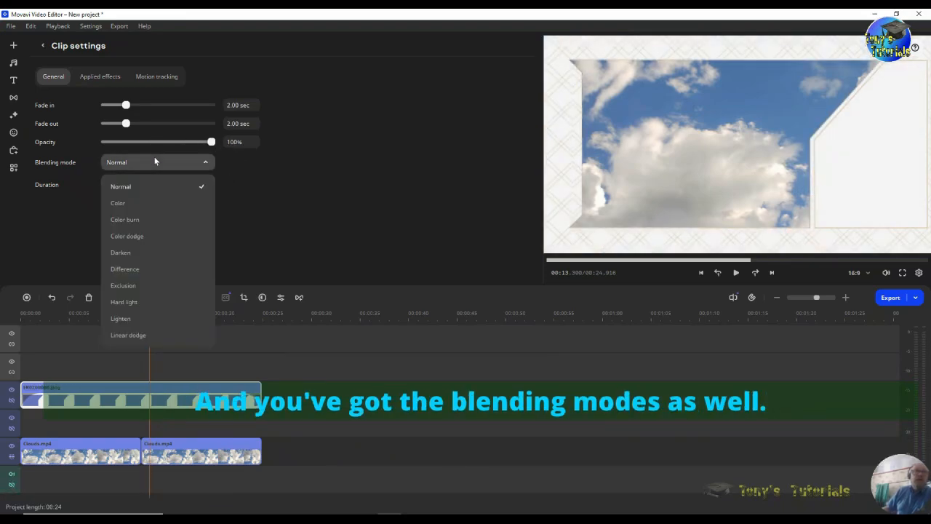
pyautogui.click(127, 202)
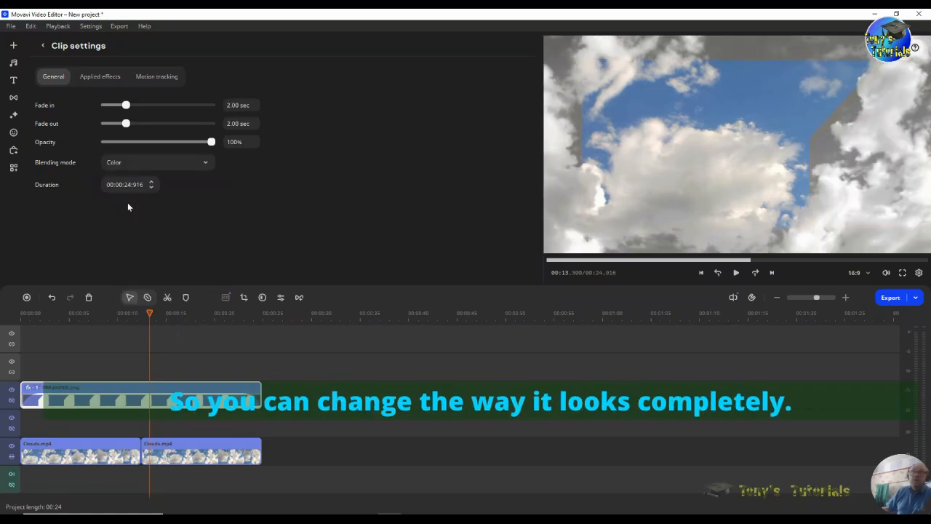
pyautogui.click(205, 165)
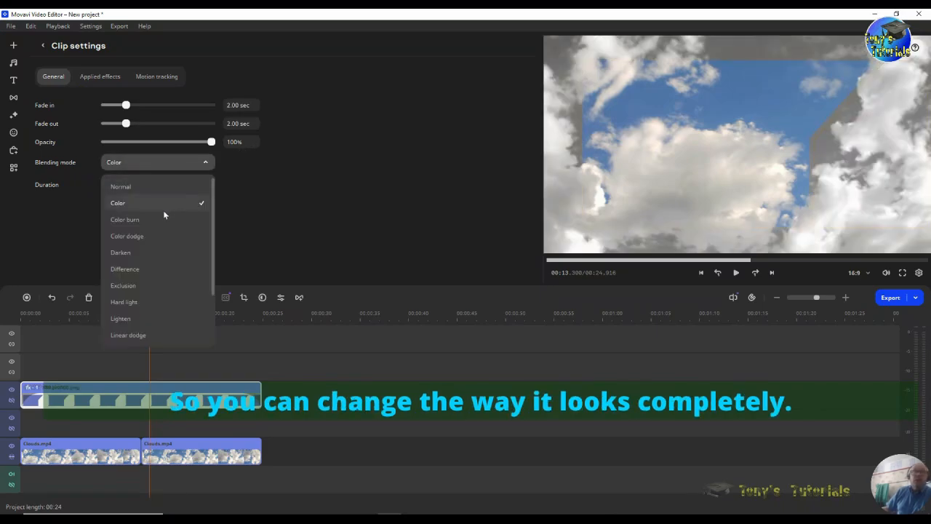
pyautogui.click(153, 216)
pyautogui.click(202, 163)
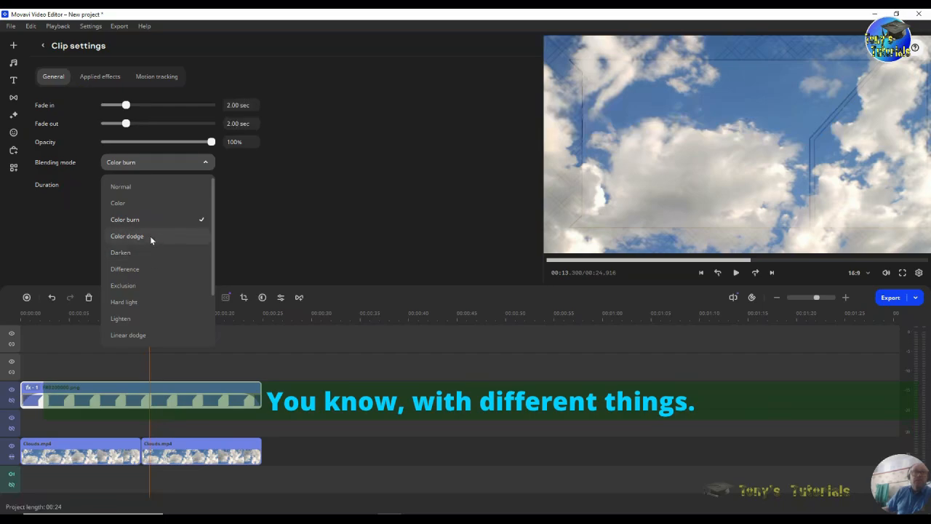
pyautogui.click(150, 235)
pyautogui.click(206, 163)
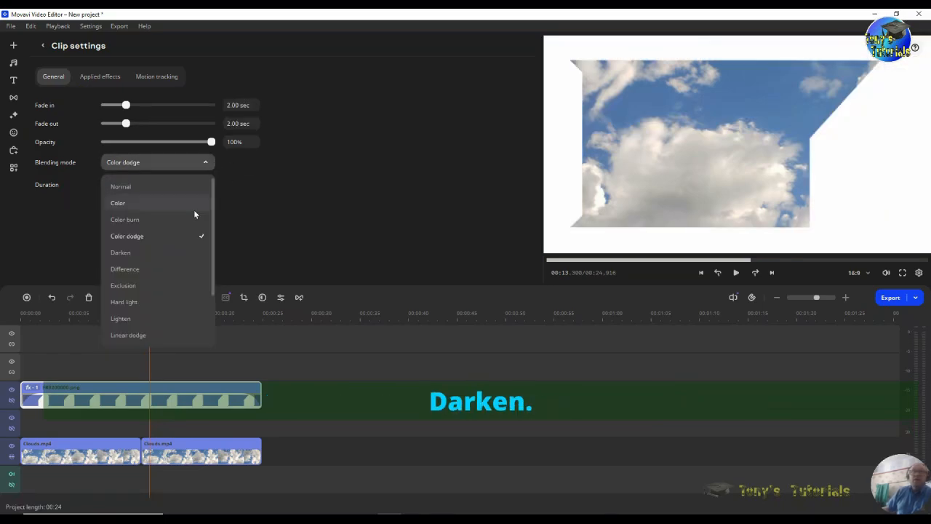
pyautogui.click(146, 254)
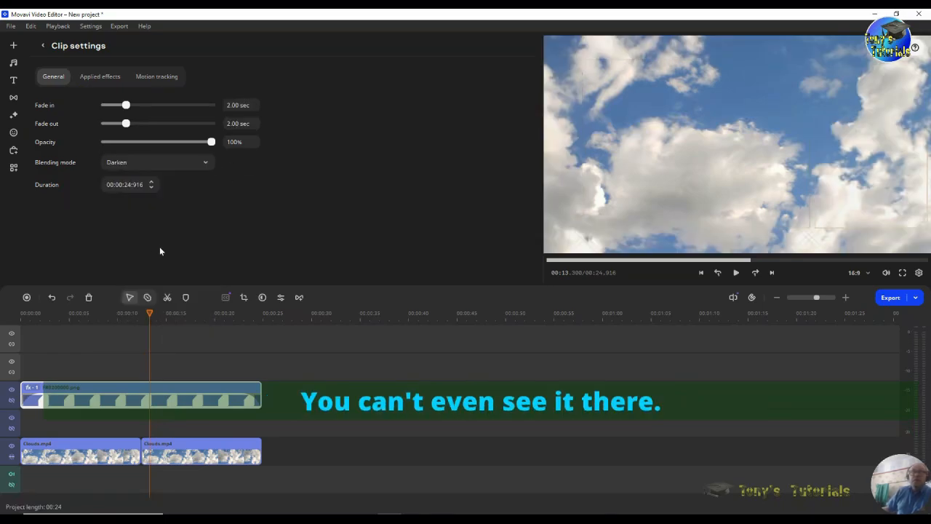
# Try the Difference, Exclusion and Hard light blending modes on the frame
pyautogui.click(204, 164)
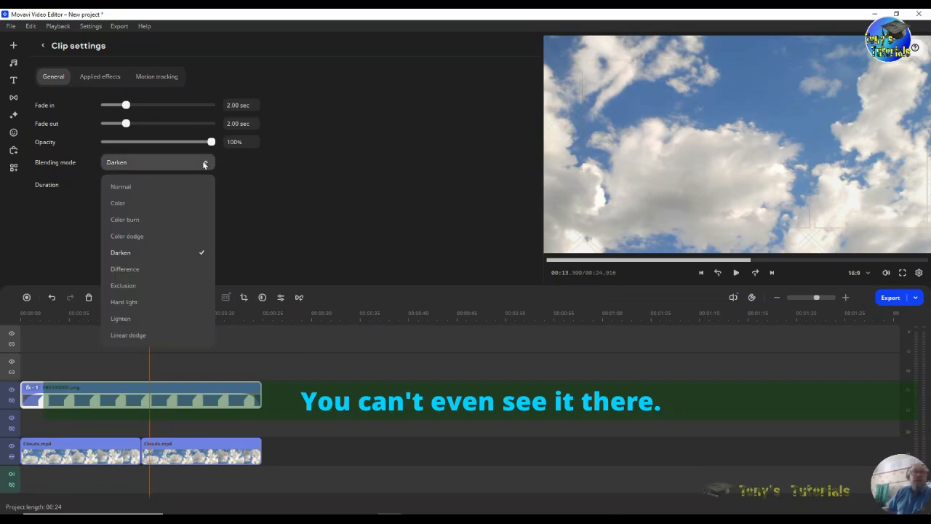
pyautogui.click(141, 269)
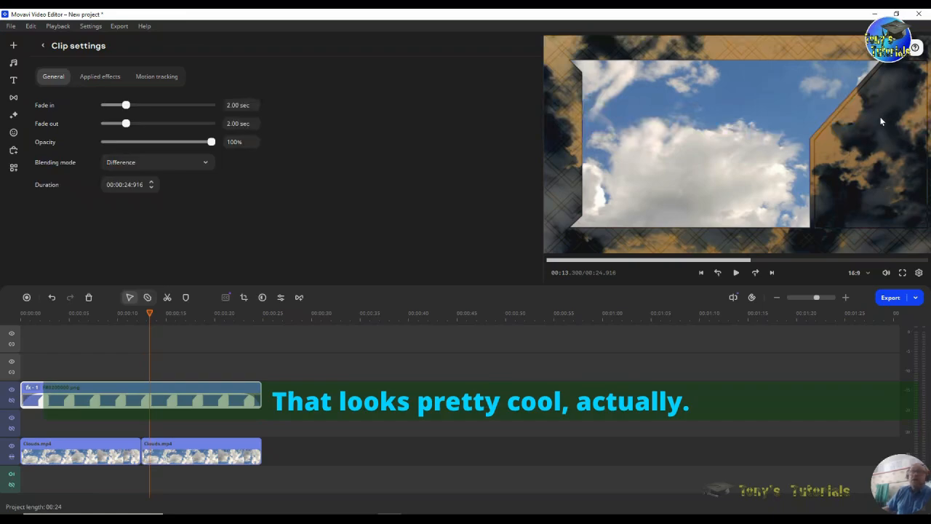
pyautogui.click(190, 171)
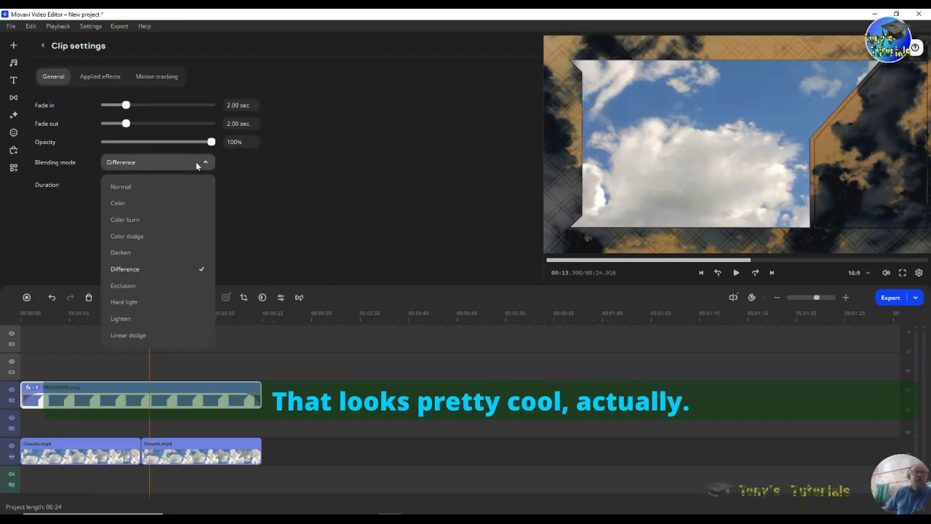
pyautogui.click(146, 288)
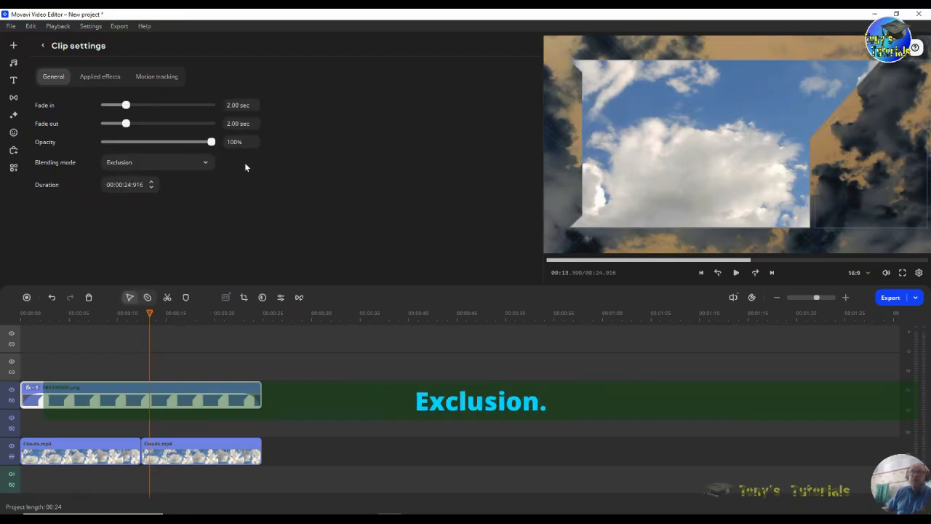
pyautogui.click(204, 163)
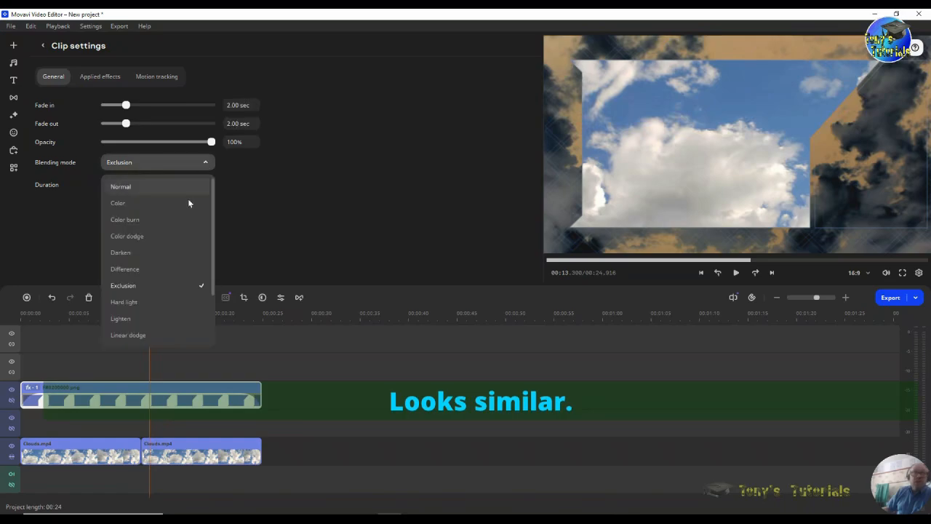
pyautogui.click(166, 302)
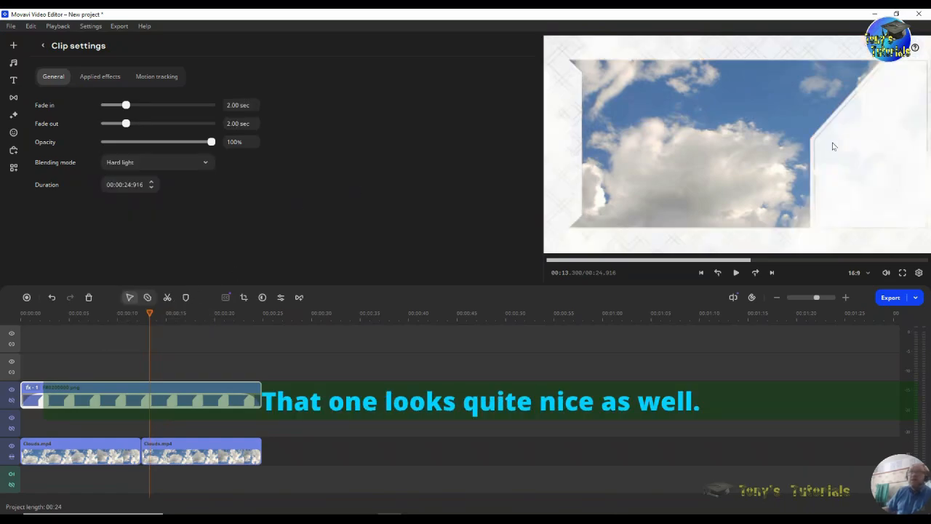
# Try the Lighten and Linear dodge blending modes on the frame and return it to Normal
pyautogui.click(206, 164)
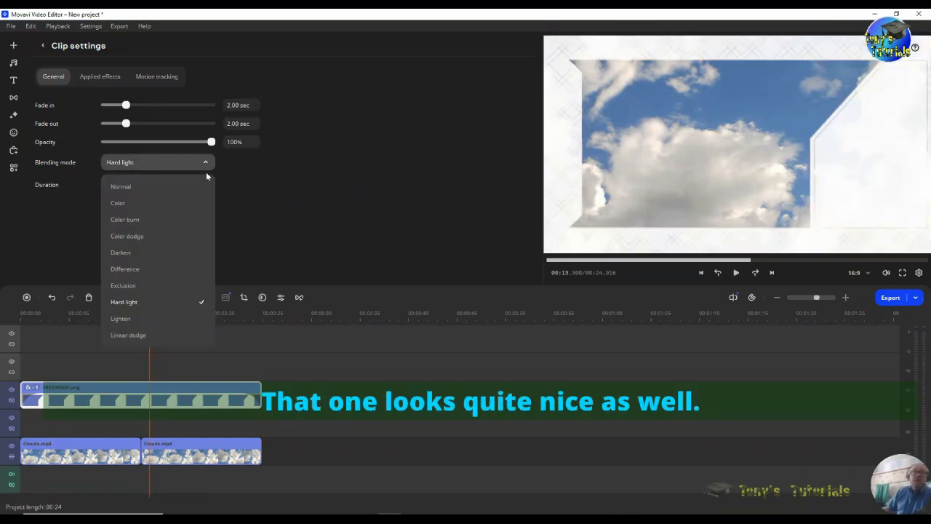
pyautogui.click(159, 320)
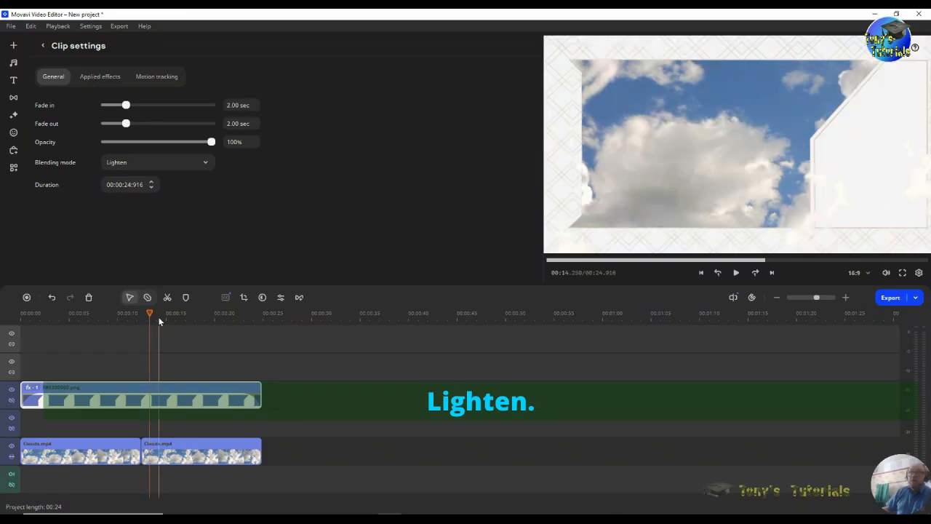
pyautogui.click(204, 166)
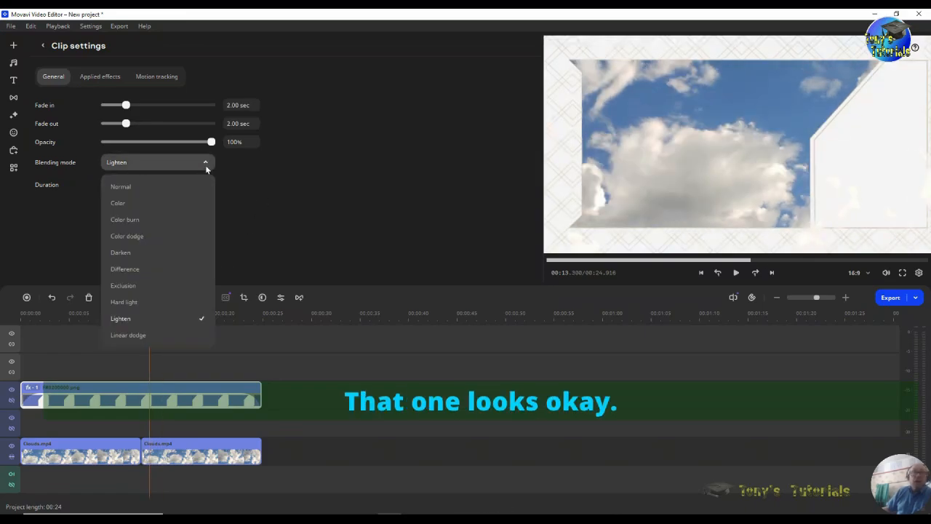
pyautogui.click(141, 334)
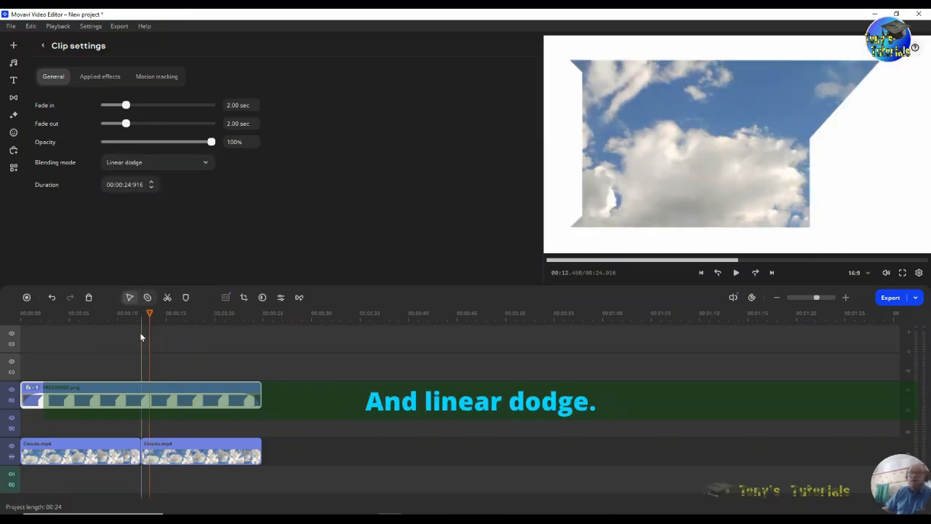
pyautogui.click(196, 163)
pyautogui.click(189, 186)
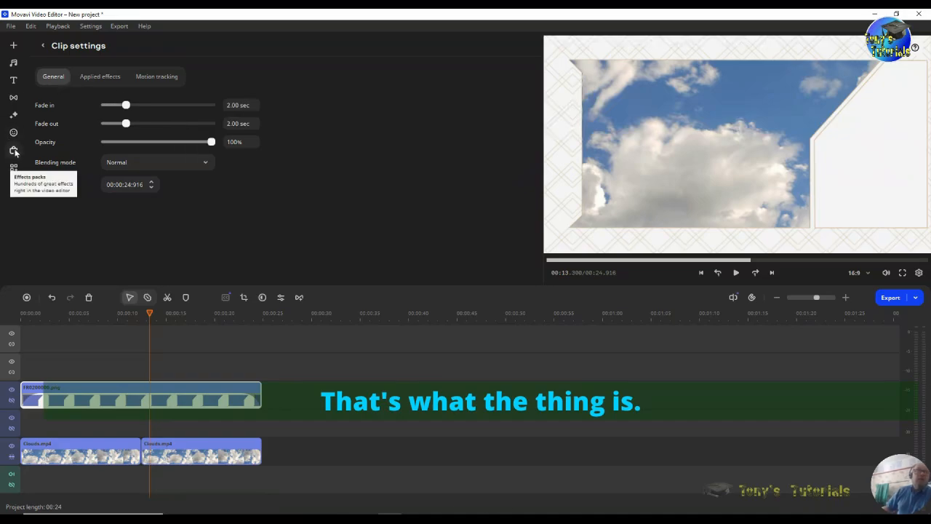
# Look at the frame's applied effects and motion tracking options, and scrub through the clips
pyautogui.click(103, 77)
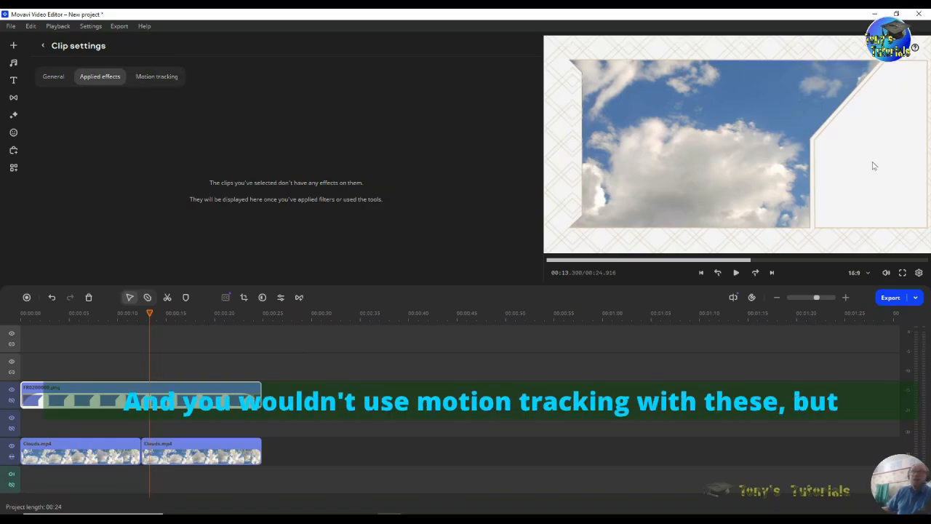
pyautogui.click(160, 76)
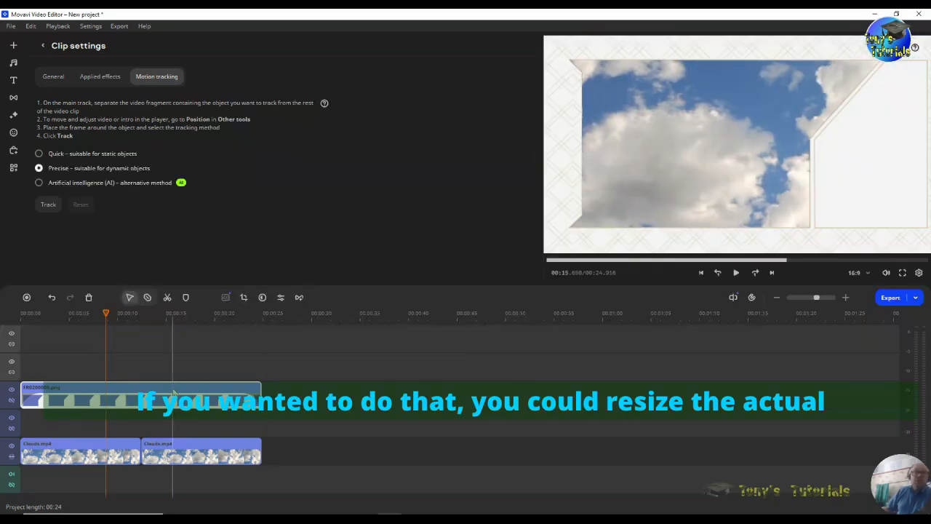
pyautogui.click(174, 314)
pyautogui.moveTo(174, 314); pyautogui.dragTo(144, 354)
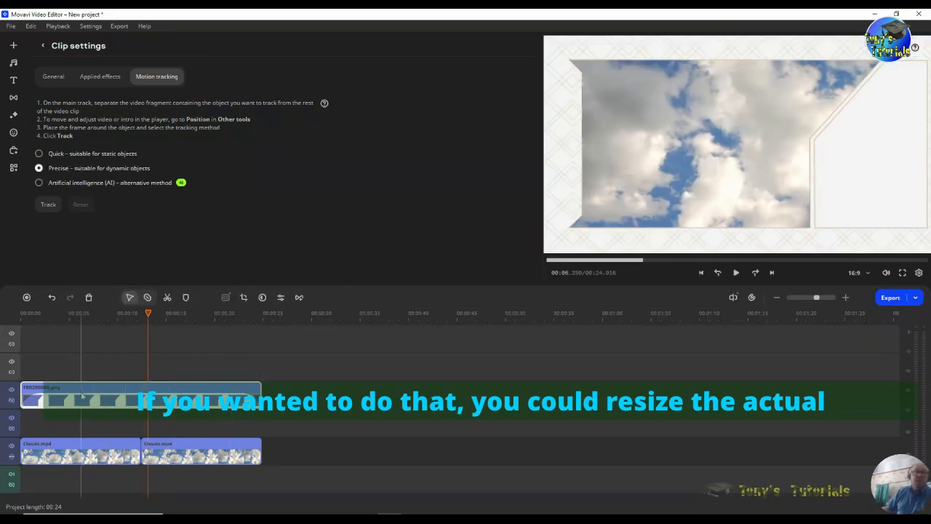
# Try moving the motion tracking area towards the upper left of the picture and return to the frame's general settings
pyautogui.rightClick(86, 389)
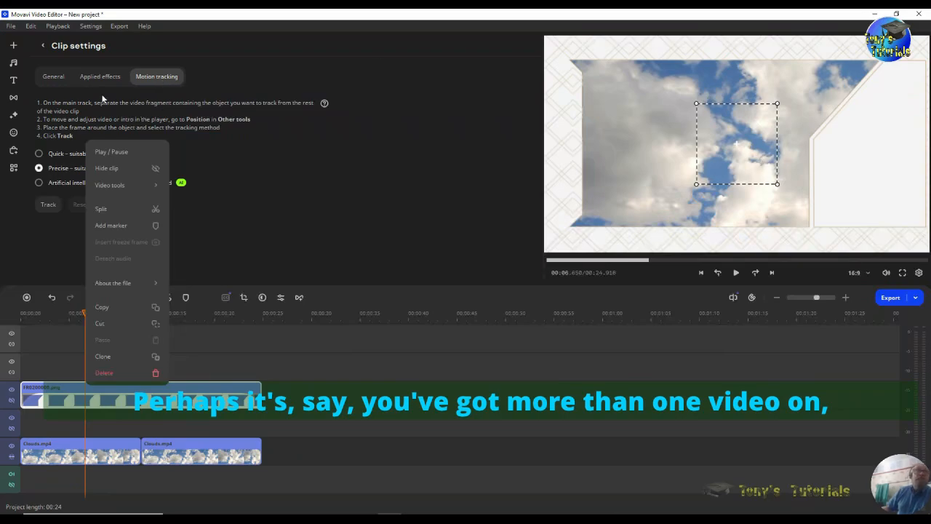
pyautogui.click(579, 143)
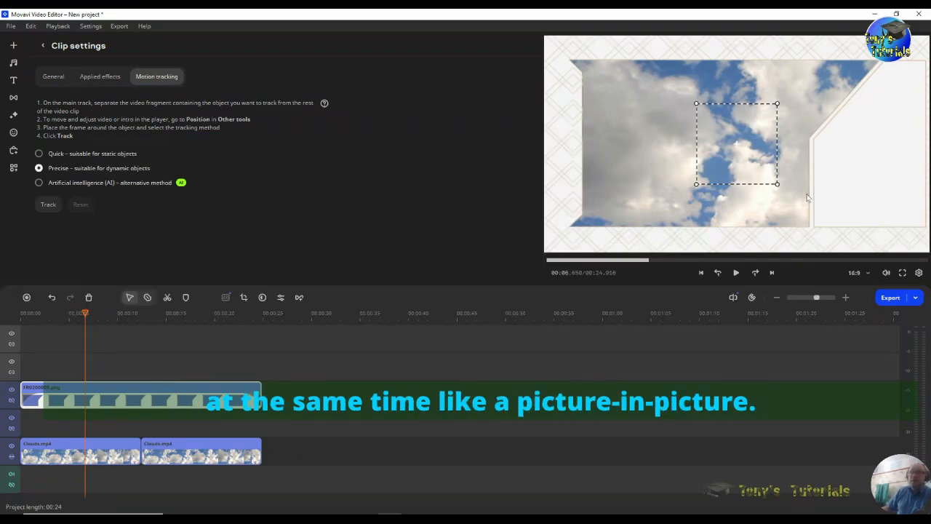
pyautogui.moveTo(750, 148); pyautogui.dragTo(678, 141)
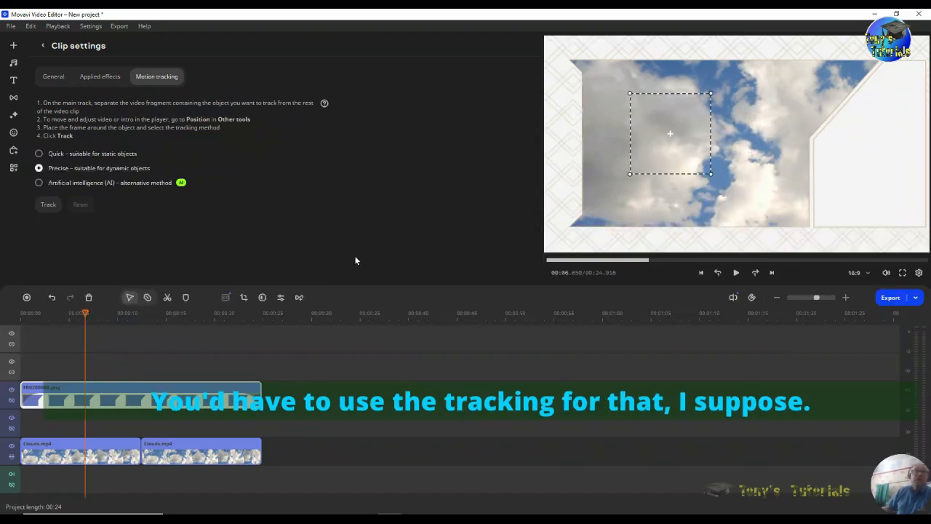
pyautogui.click(48, 75)
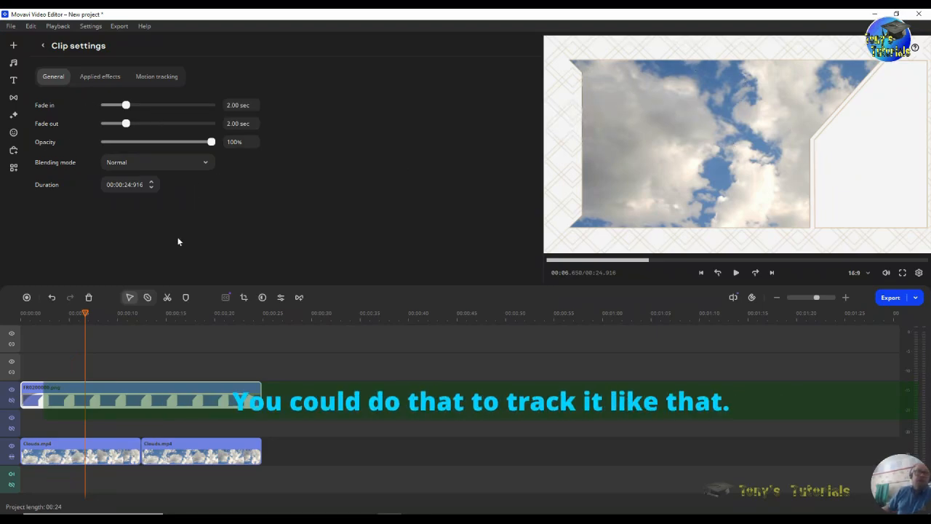
# Delete the Elegance 2 frame from the track above the Clouds clips
pyautogui.moveTo(86, 315); pyautogui.dragTo(106, 333)
pyautogui.rightClick(125, 396)
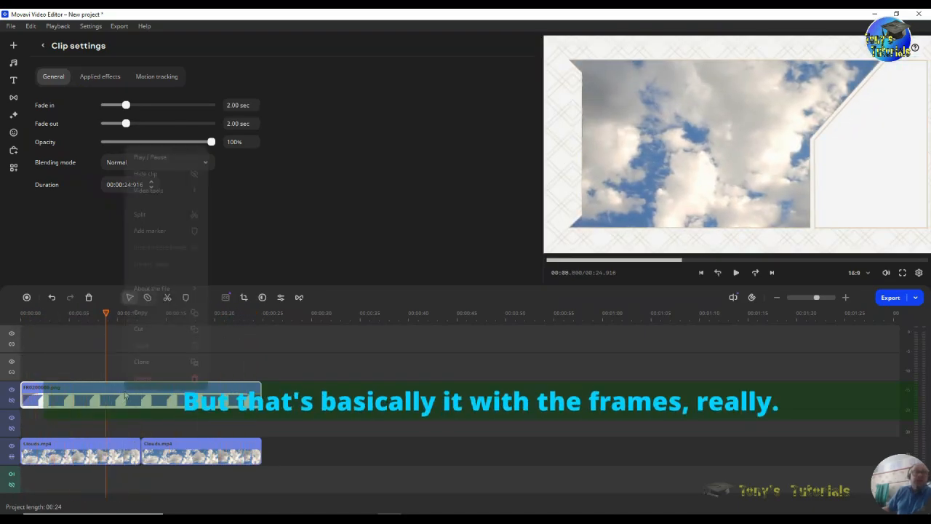
pyautogui.click(144, 378)
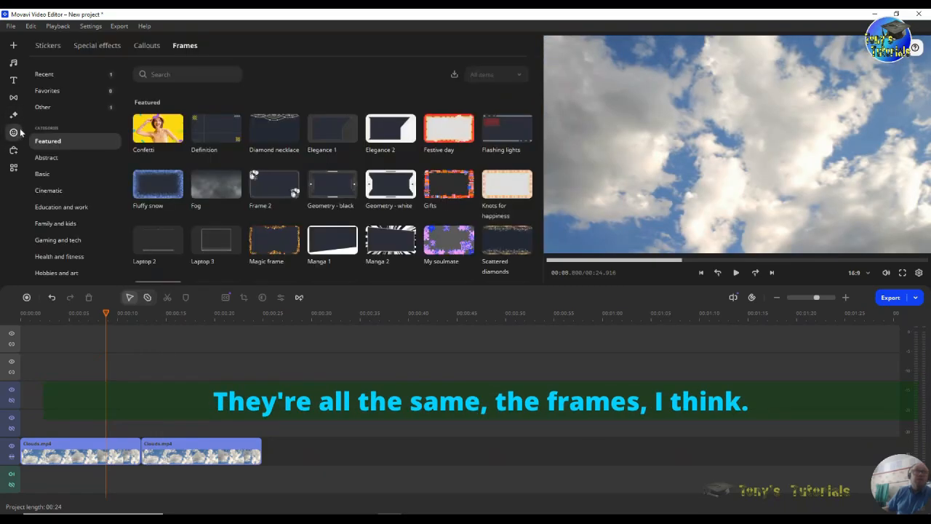
# Preview the featured Manga 2 frame and place it above the Clouds clips from about 1.6 seconds, with a duration of 20.15 seconds
pyautogui.click(382, 91)
pyautogui.click(396, 243)
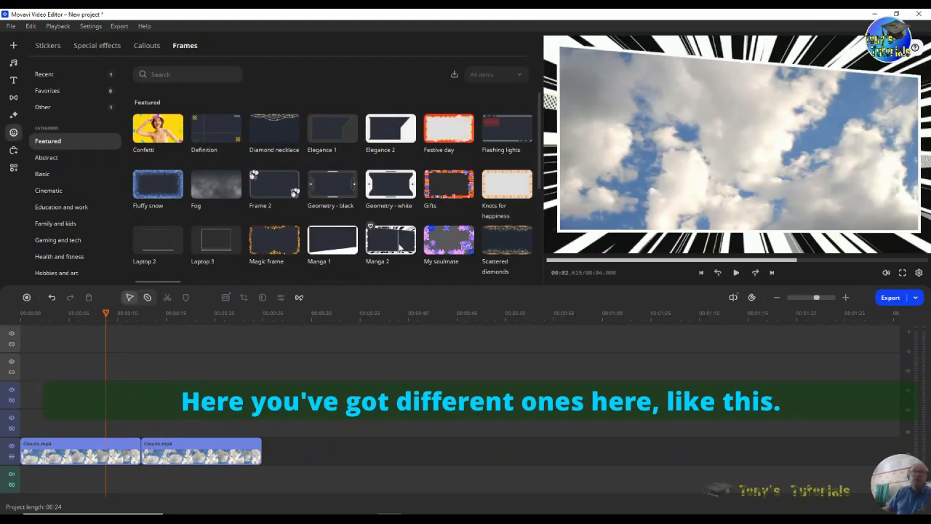
pyautogui.moveTo(397, 242); pyautogui.dragTo(230, 393)
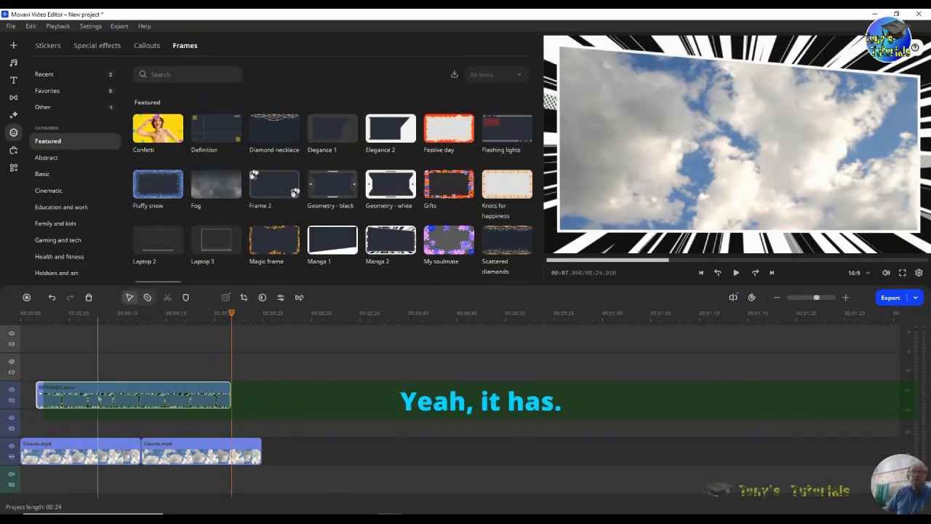
# Examine the Manga 2 frame's general clip settings, applied effects and motion tracking options
pyautogui.click(98, 399)
pyautogui.doubleClick(100, 398)
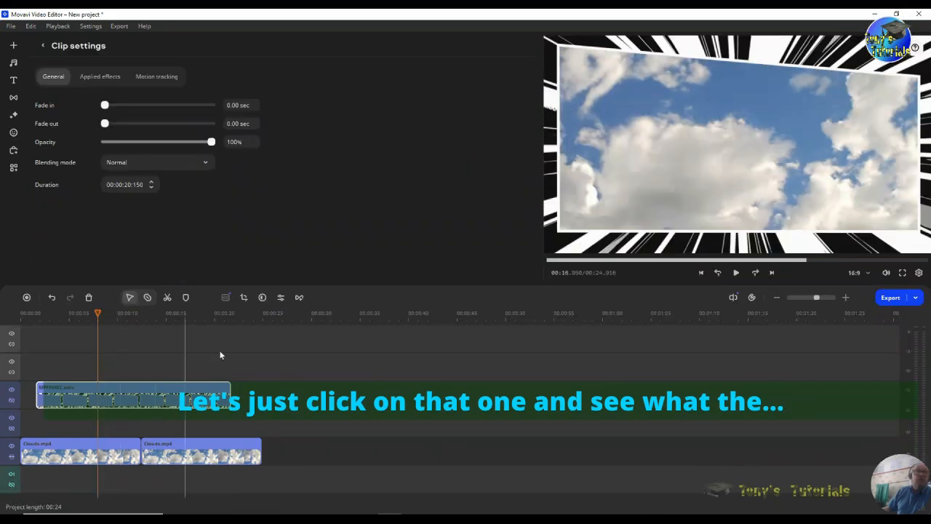
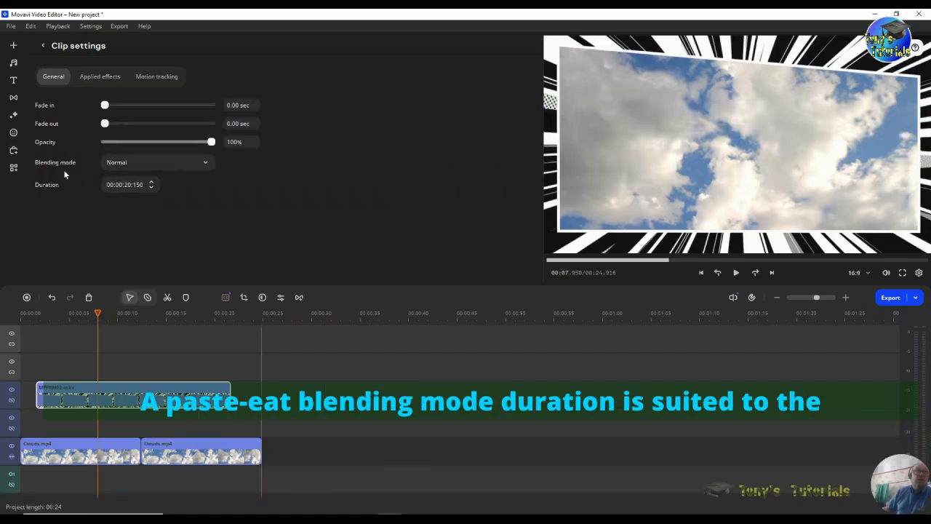
pyautogui.click(100, 77)
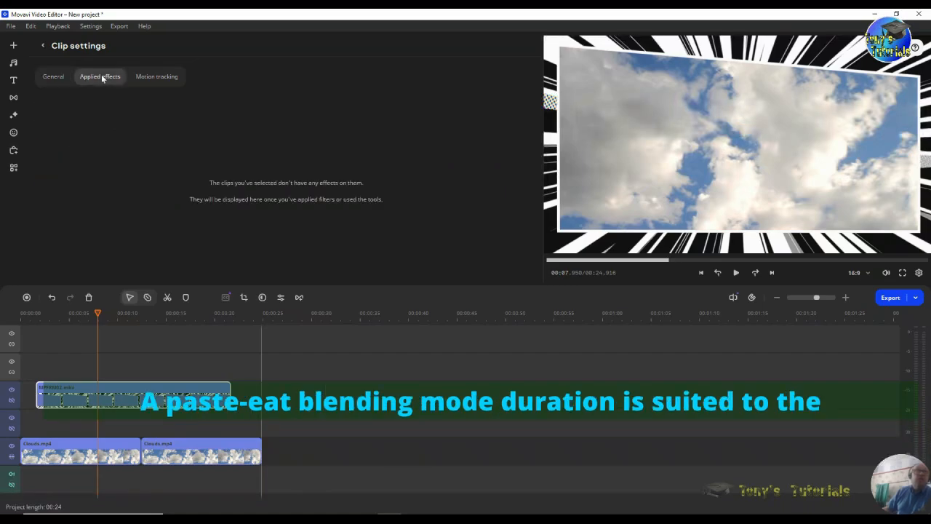
pyautogui.click(155, 77)
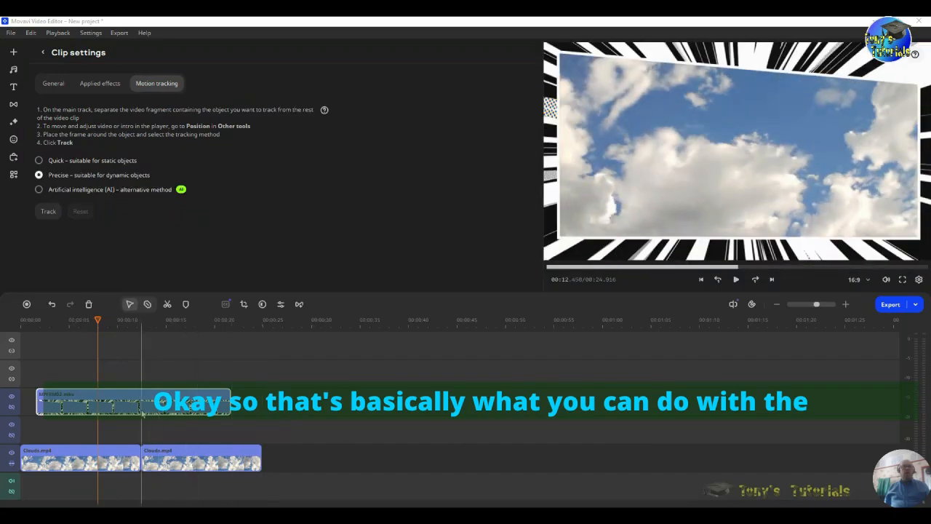
# Return to the Frames library and browse the other featured frames
pyautogui.click(13, 139)
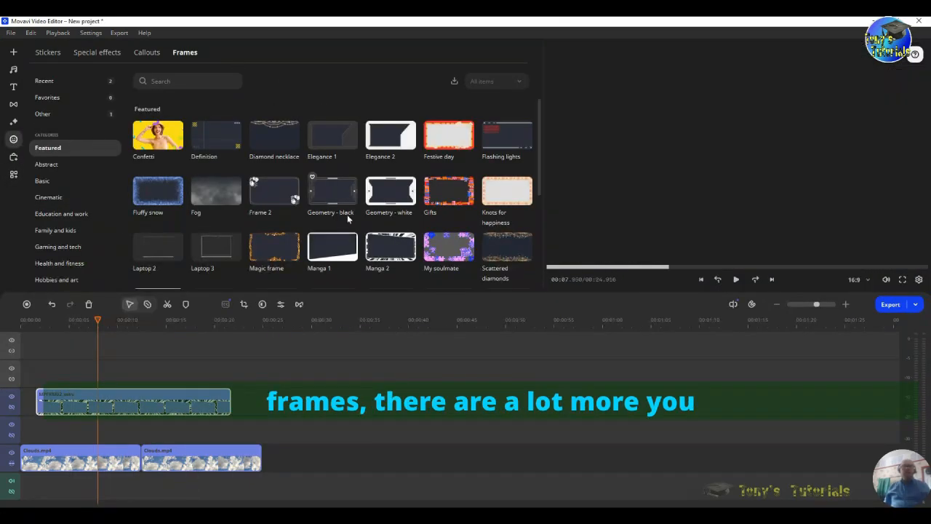
pyautogui.scroll(-1, 372, 211)
pyautogui.scroll(-3, 372, 211)
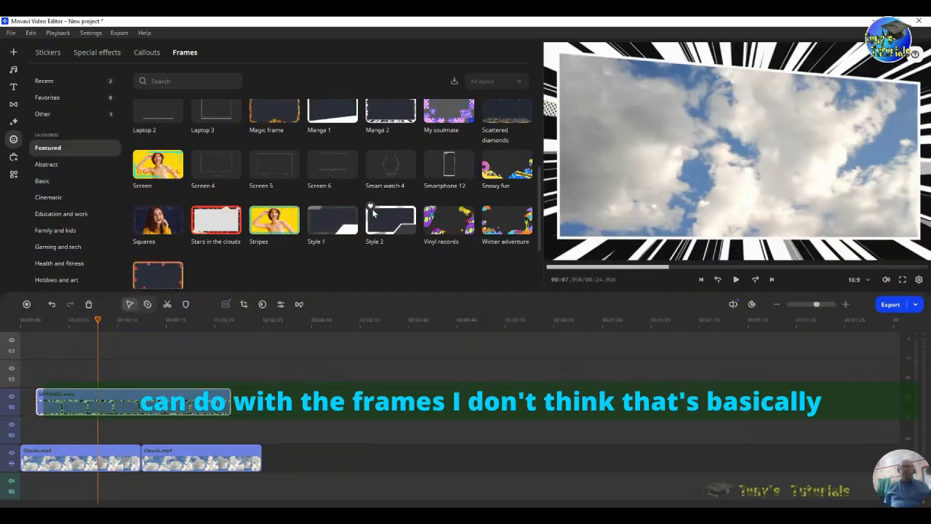
pyautogui.scroll(2, 373, 213)
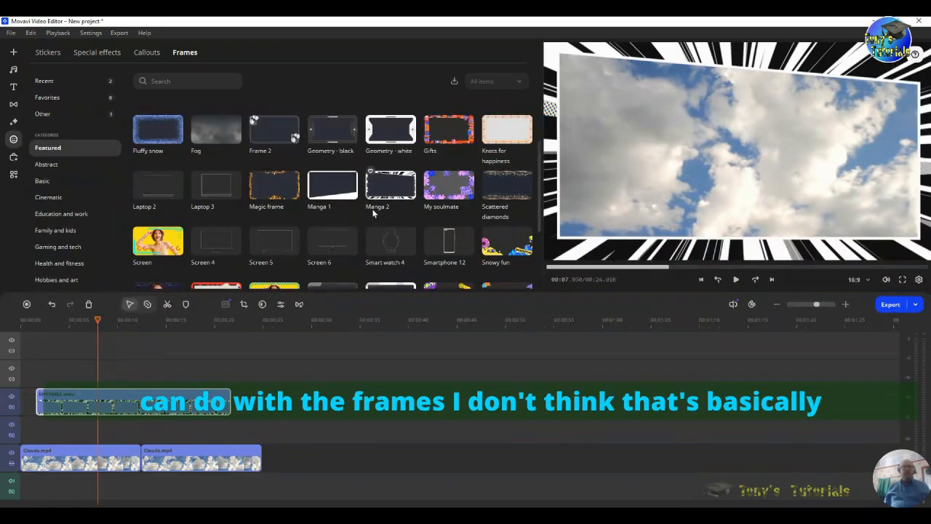
# Browse the Education and work frames category and preview the Product range 3 frame
pyautogui.click(61, 213)
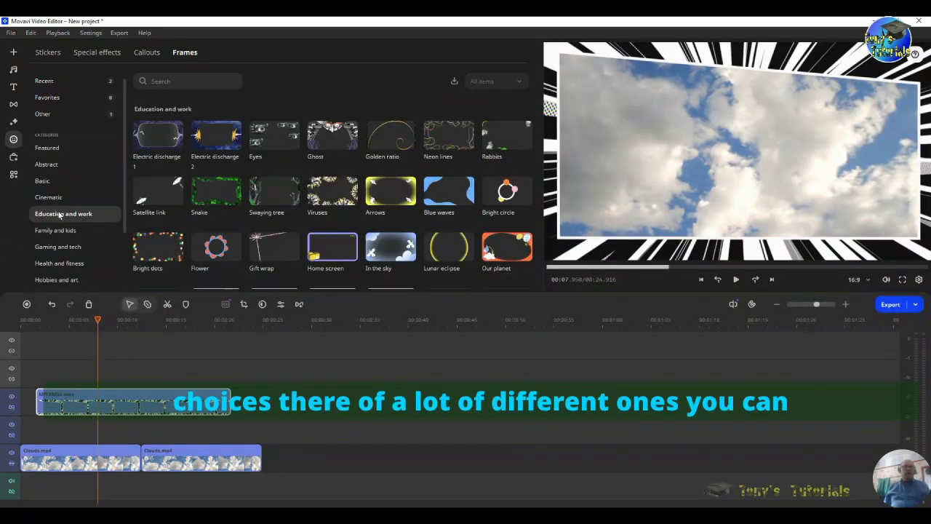
pyautogui.scroll(-1, 338, 200)
pyautogui.scroll(-1, 341, 200)
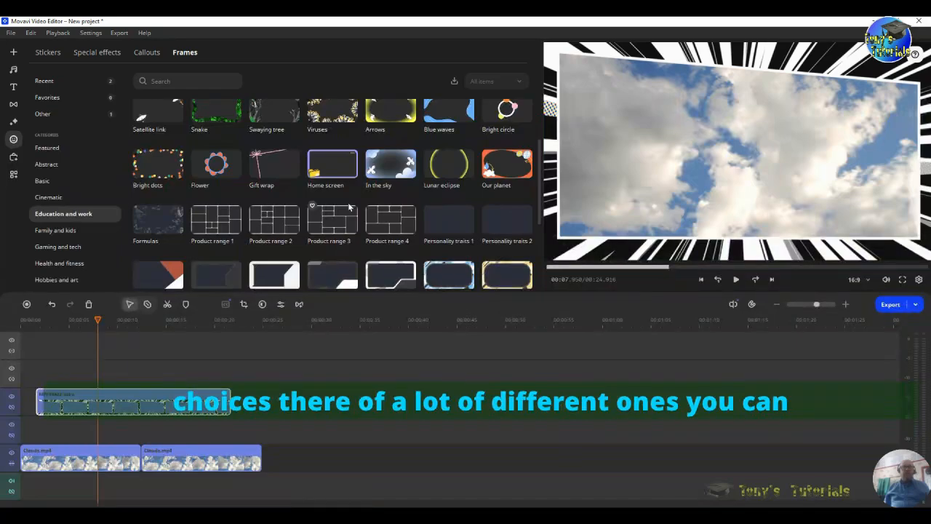
pyautogui.click(324, 220)
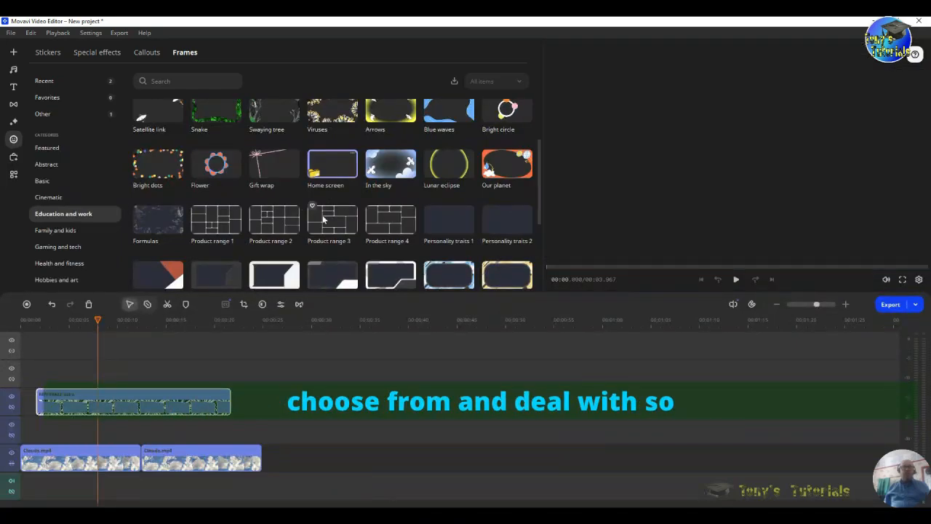
# Look through the remaining Education and work frames and download all the frames in that category
pyautogui.scroll(-3, 415, 251)
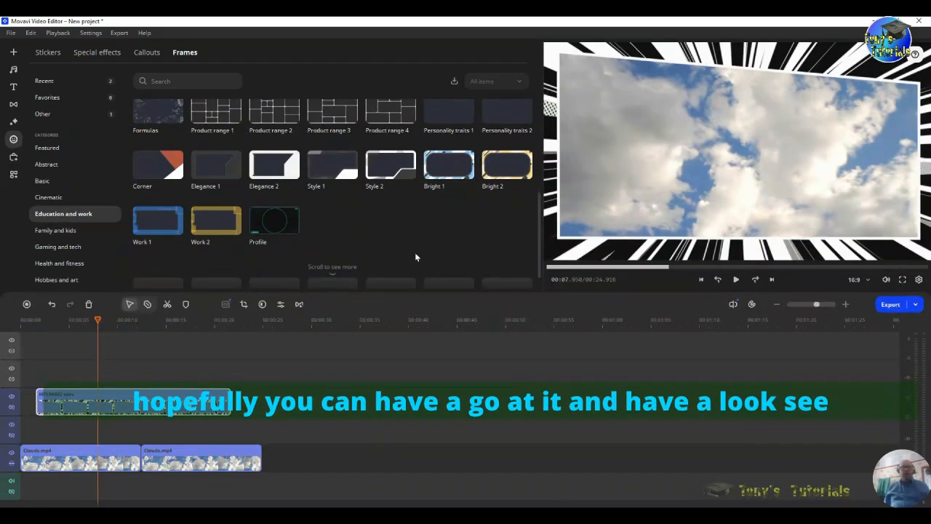
pyautogui.scroll(-3, 416, 257)
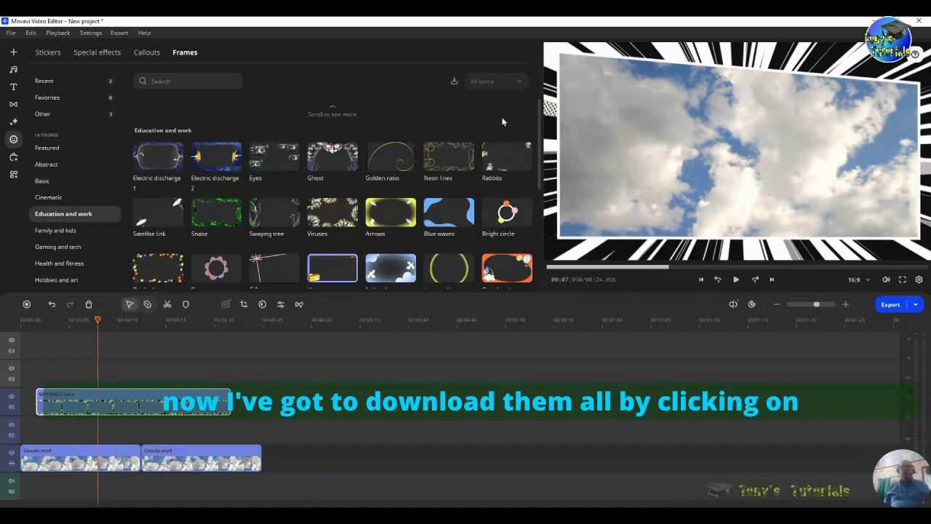
pyautogui.click(455, 82)
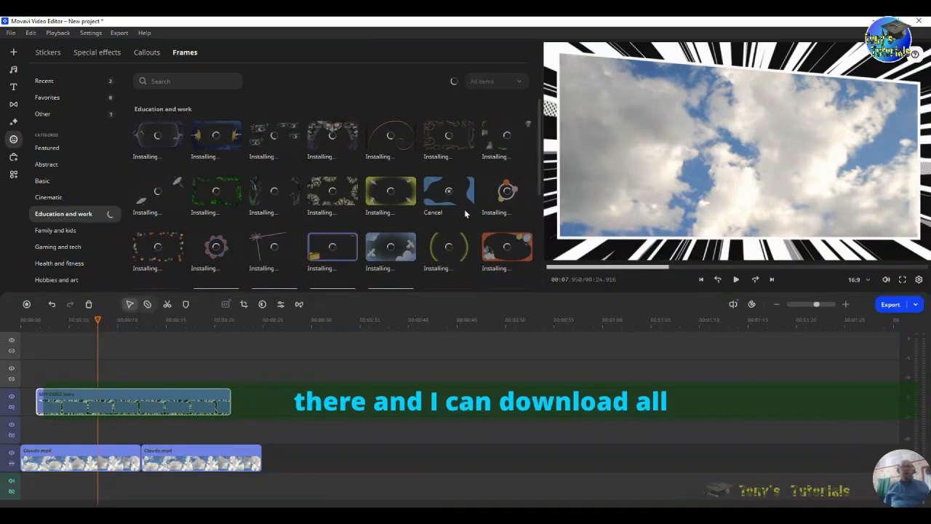